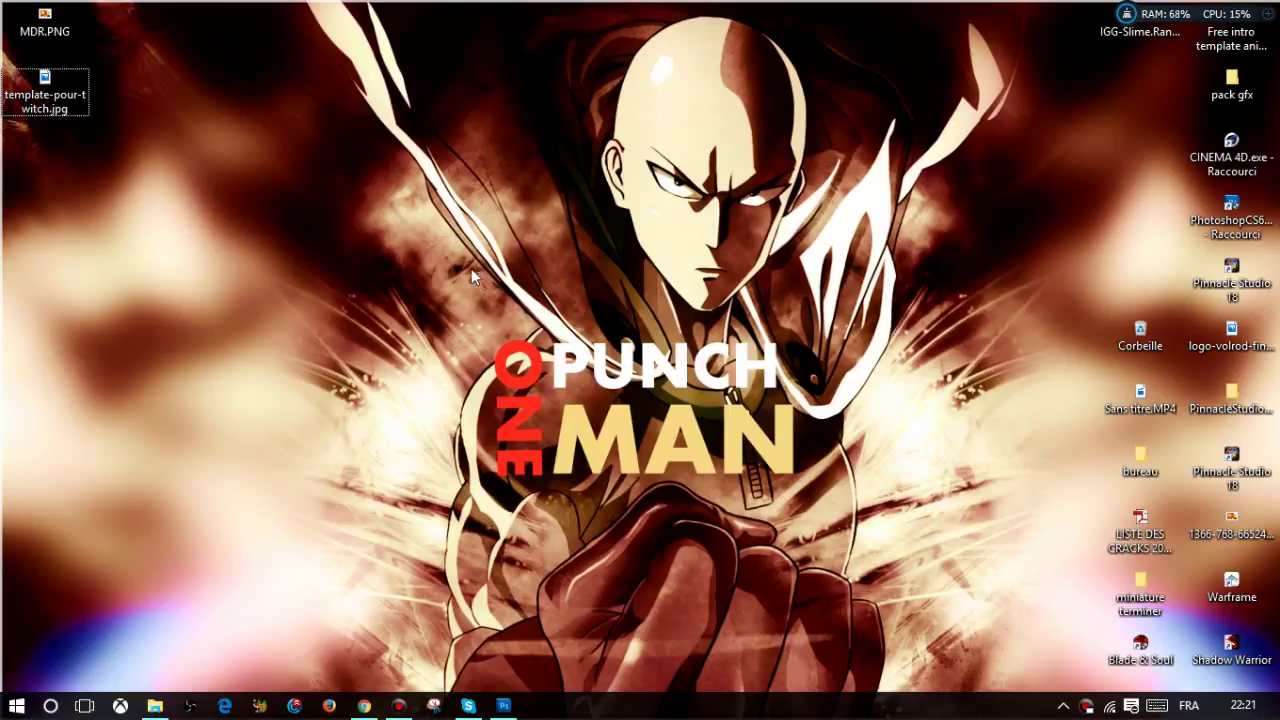
Open template-pour-twitch.jpg from the desktop in the Windows photo viewer.
drag(448, 336, 849, 486)
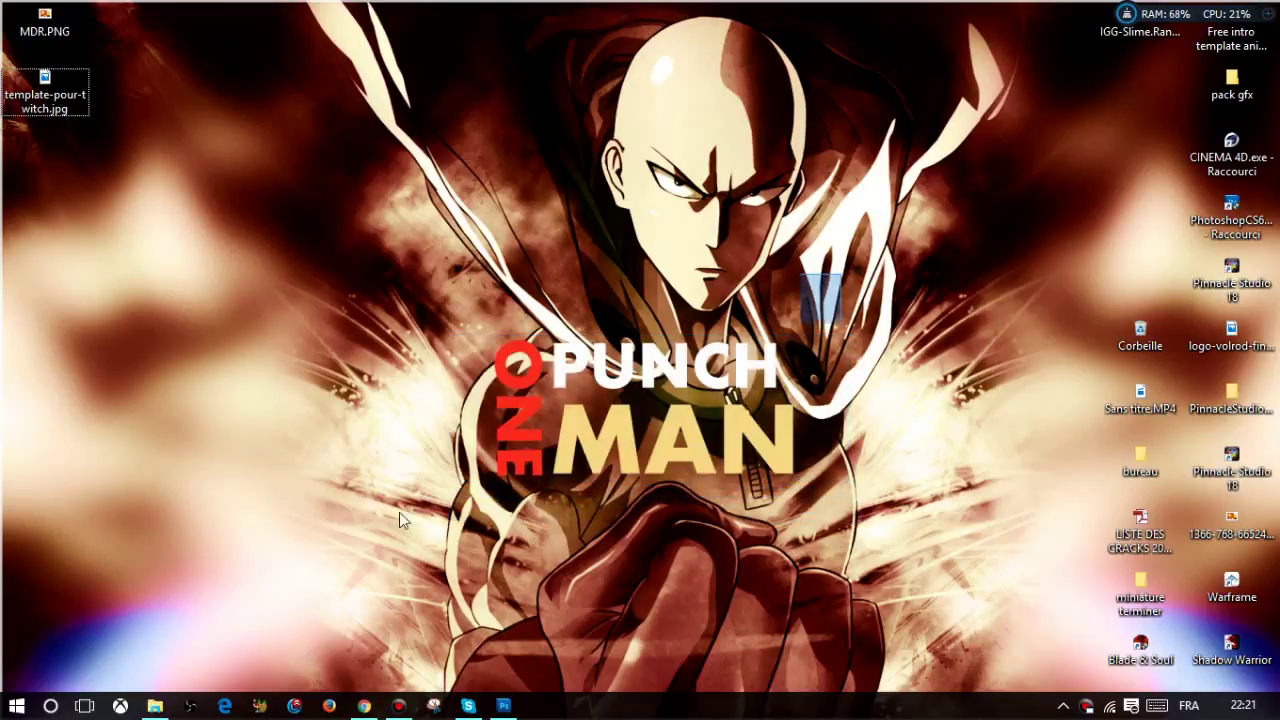
double_click(68, 107)
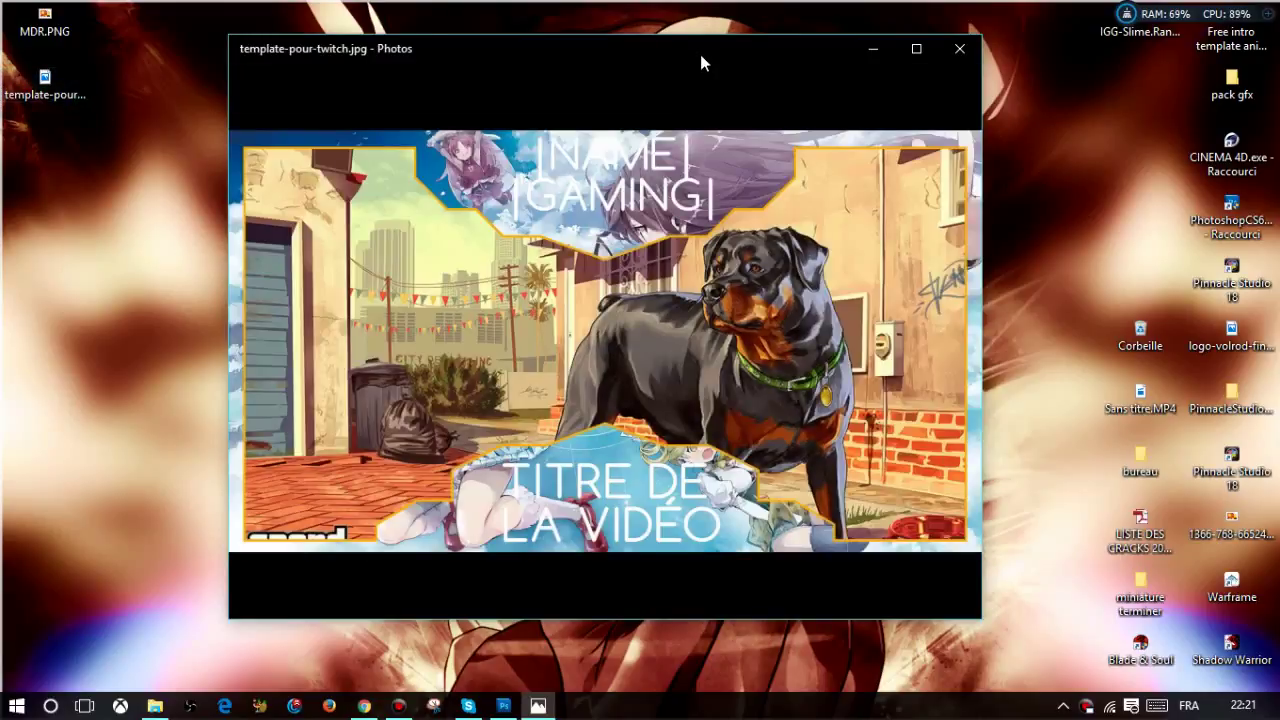
View the example thumbnail maximized, then close Photos and return to Photoshop.
double_click(700, 54)
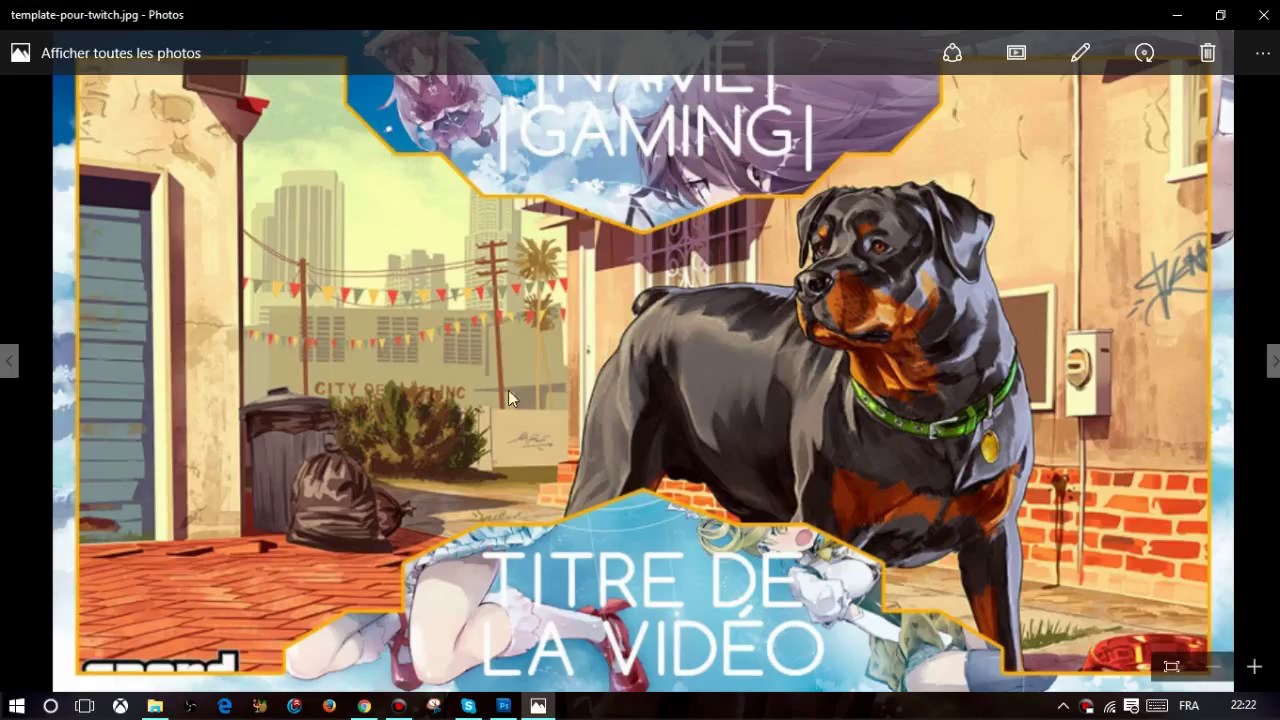
click(1220, 15)
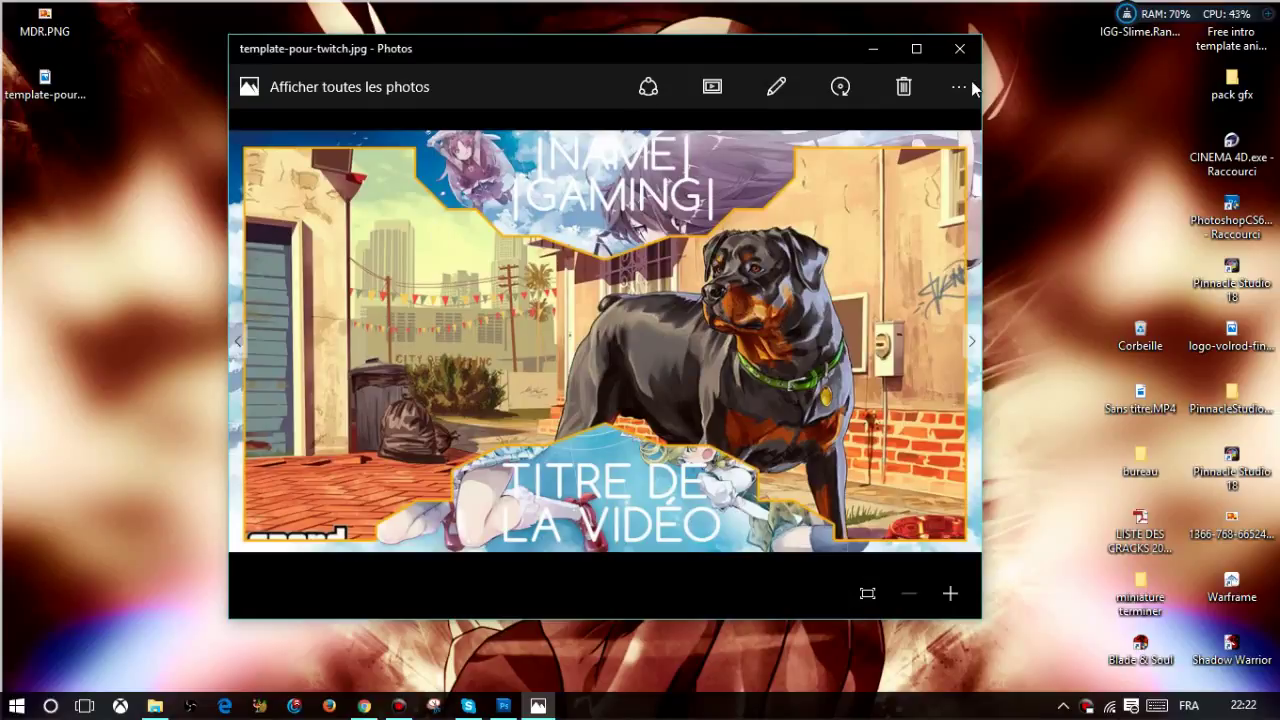
click(960, 48)
click(512, 706)
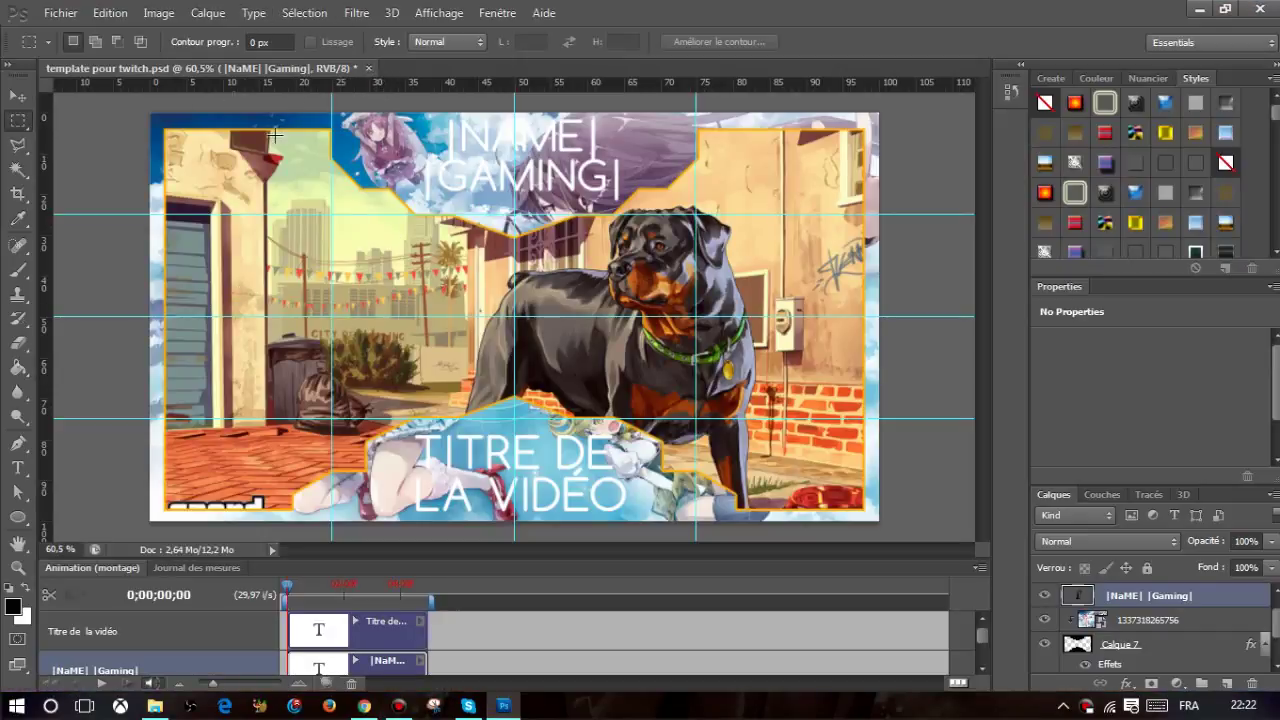
Close the template without saving and start a new 1280×720 transparent document.
click(369, 69)
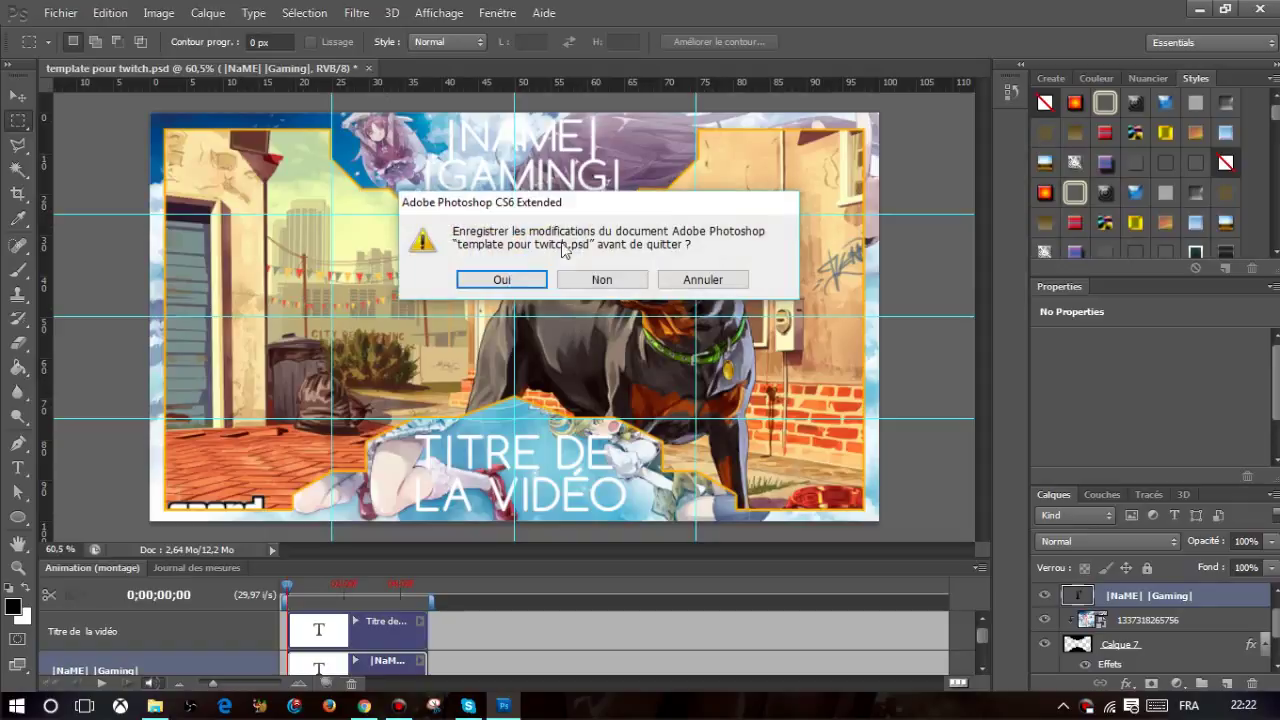
click(600, 280)
click(51, 17)
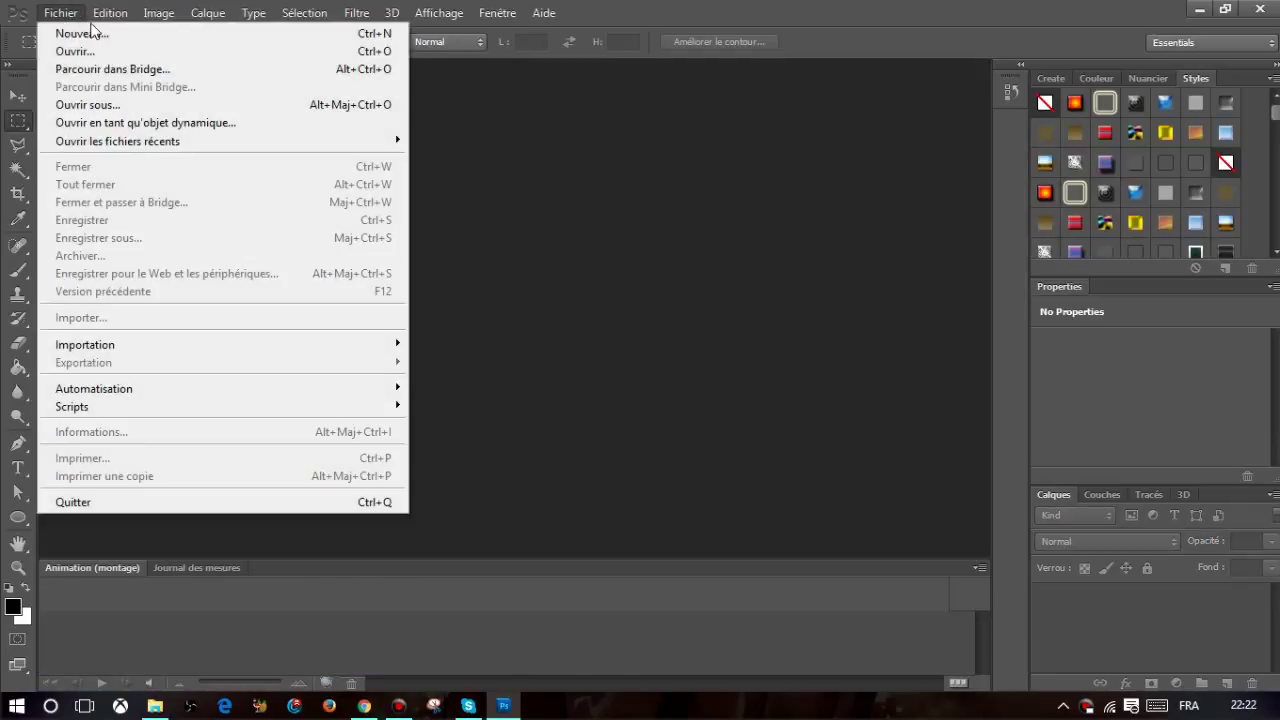
click(95, 33)
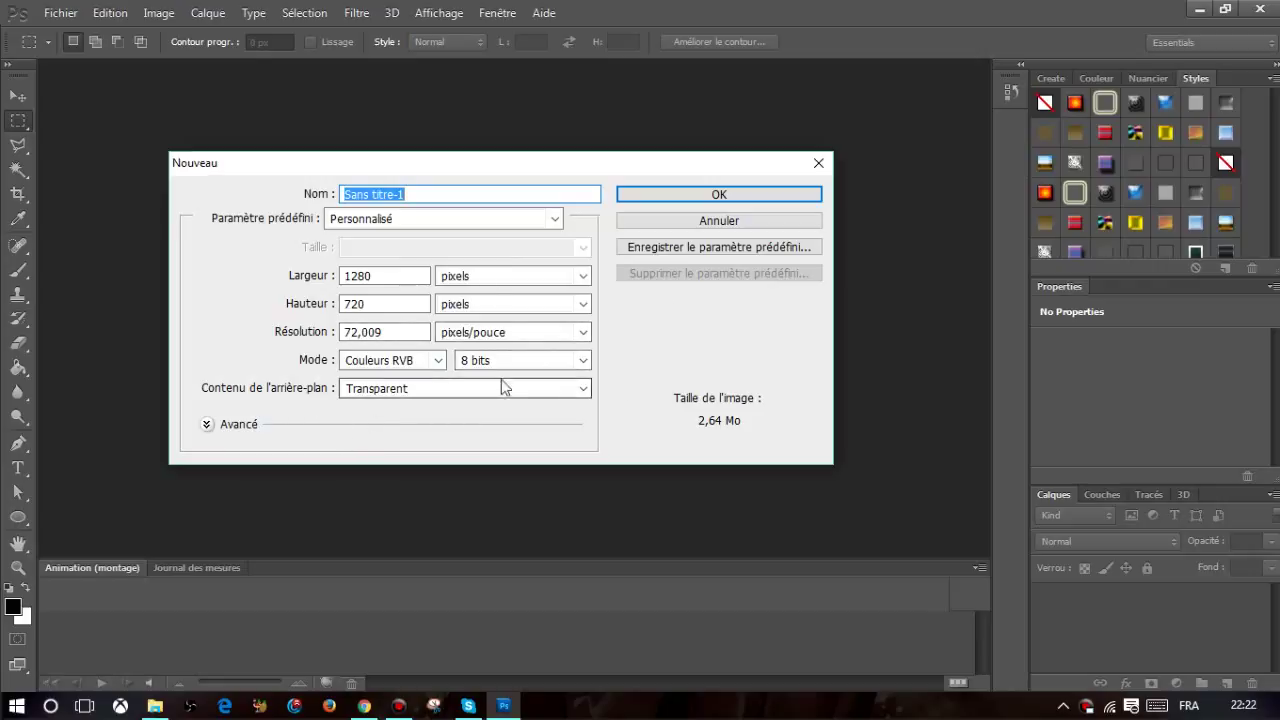
Create the 1280×720 canvas, show the rulers and keep their units in percent.
click(718, 195)
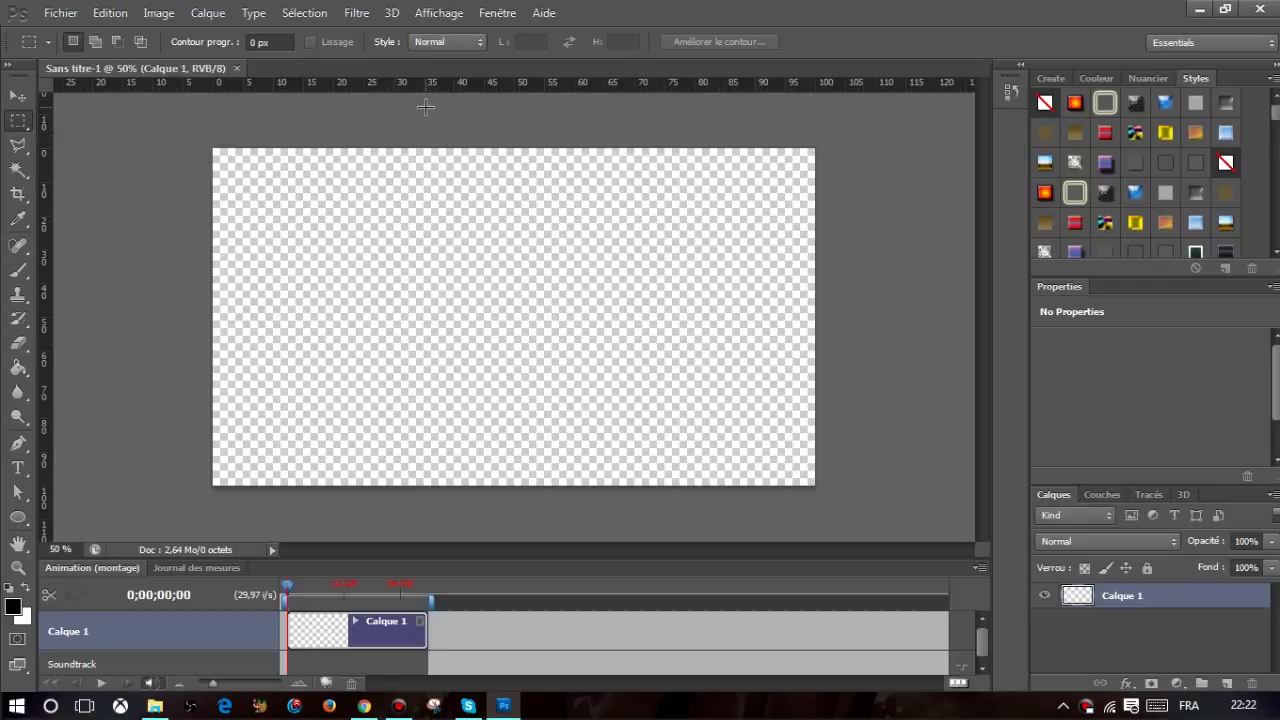
key(ctrl+r)
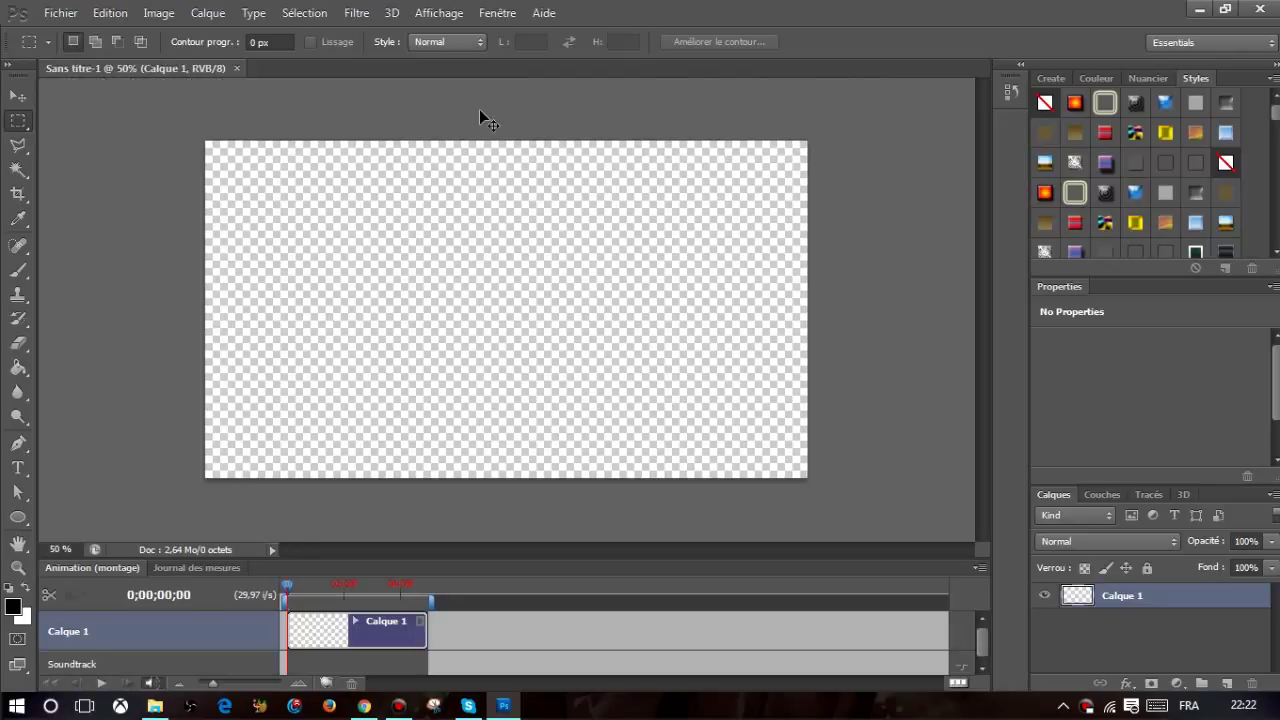
key(ctrl+r)
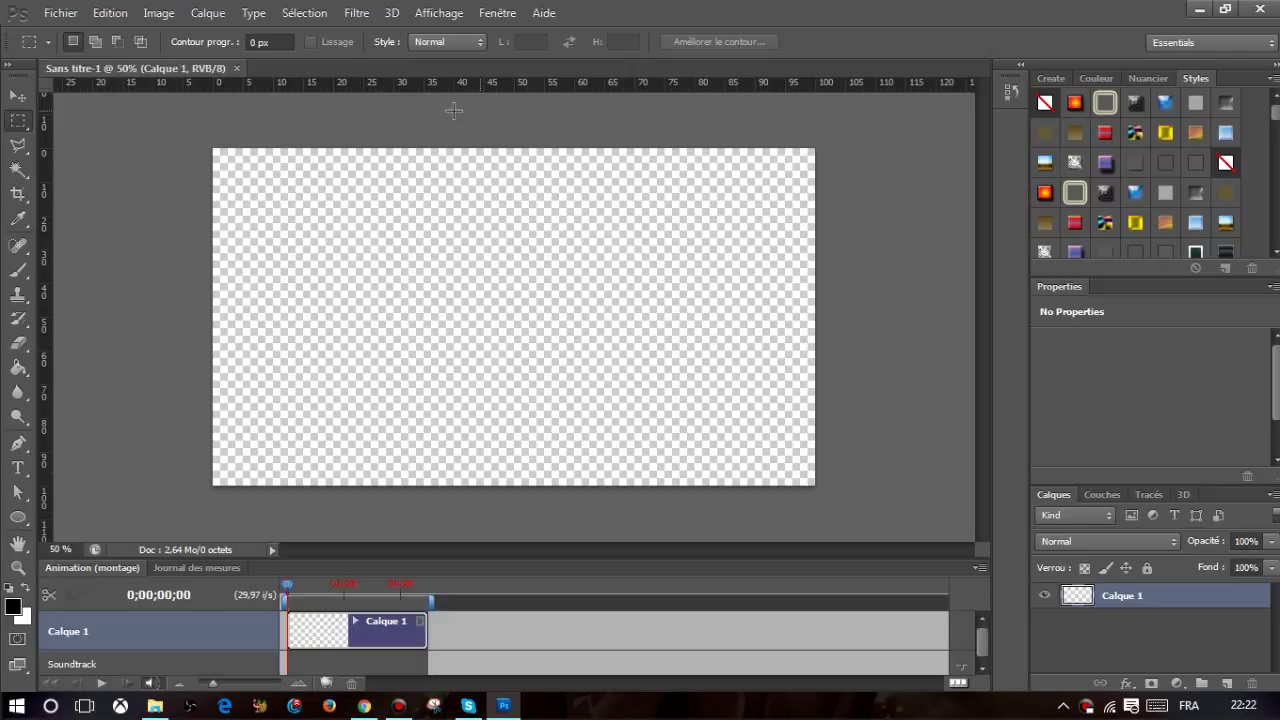
mouse_move(296, 88)
mouse_down()
mouse_move(420, 242)
mouse_move(409, 83)
mouse_up()
right_click(409, 83)
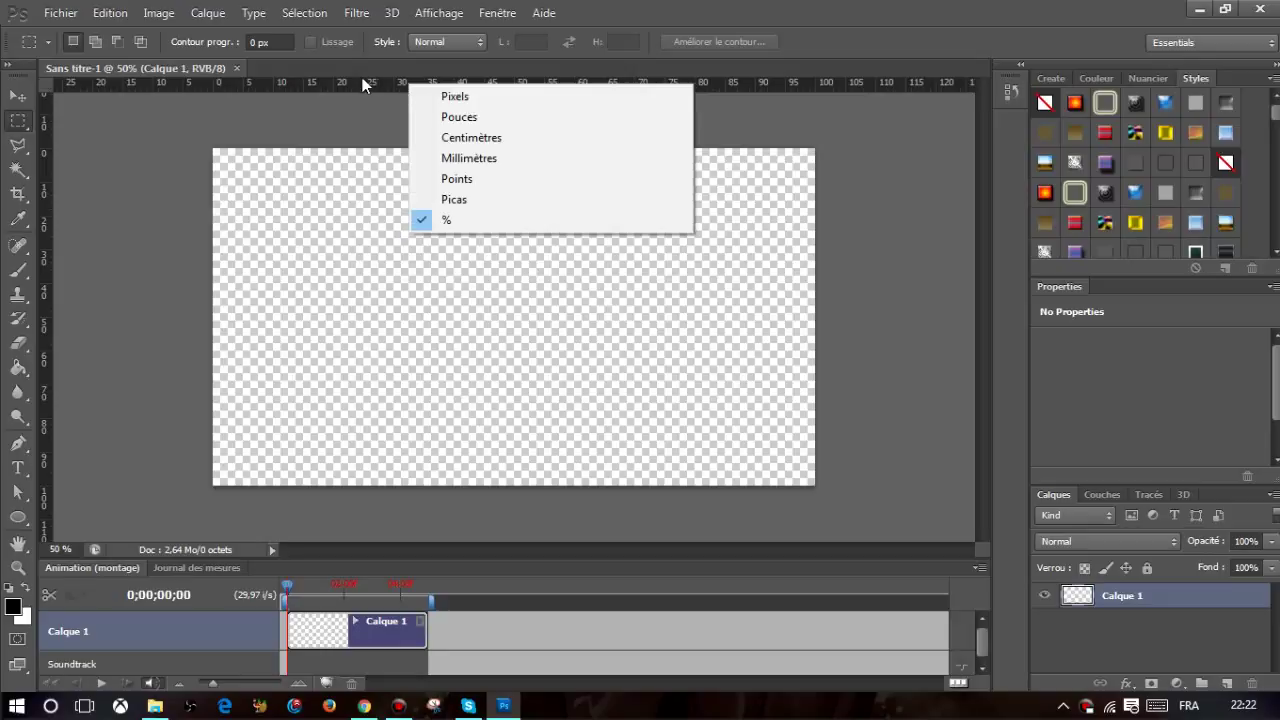
click(503, 218)
Add horizontal and vertical guides at 25%, 50% and 75% of the canvas.
mouse_move(484, 150)
mouse_down()
mouse_move(490, 466)
mouse_move(493, 147)
mouse_move(507, 256)
mouse_move(503, 230)
mouse_up()
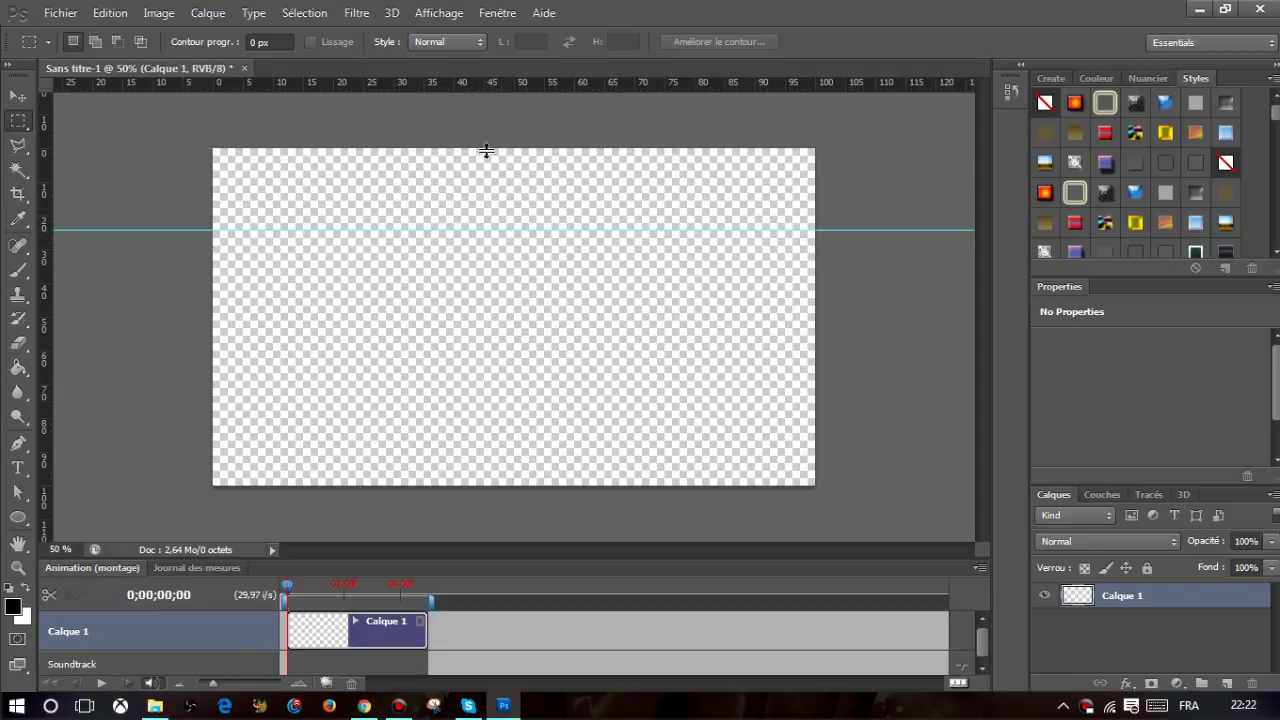
drag(486, 150, 520, 316)
drag(490, 82, 508, 406)
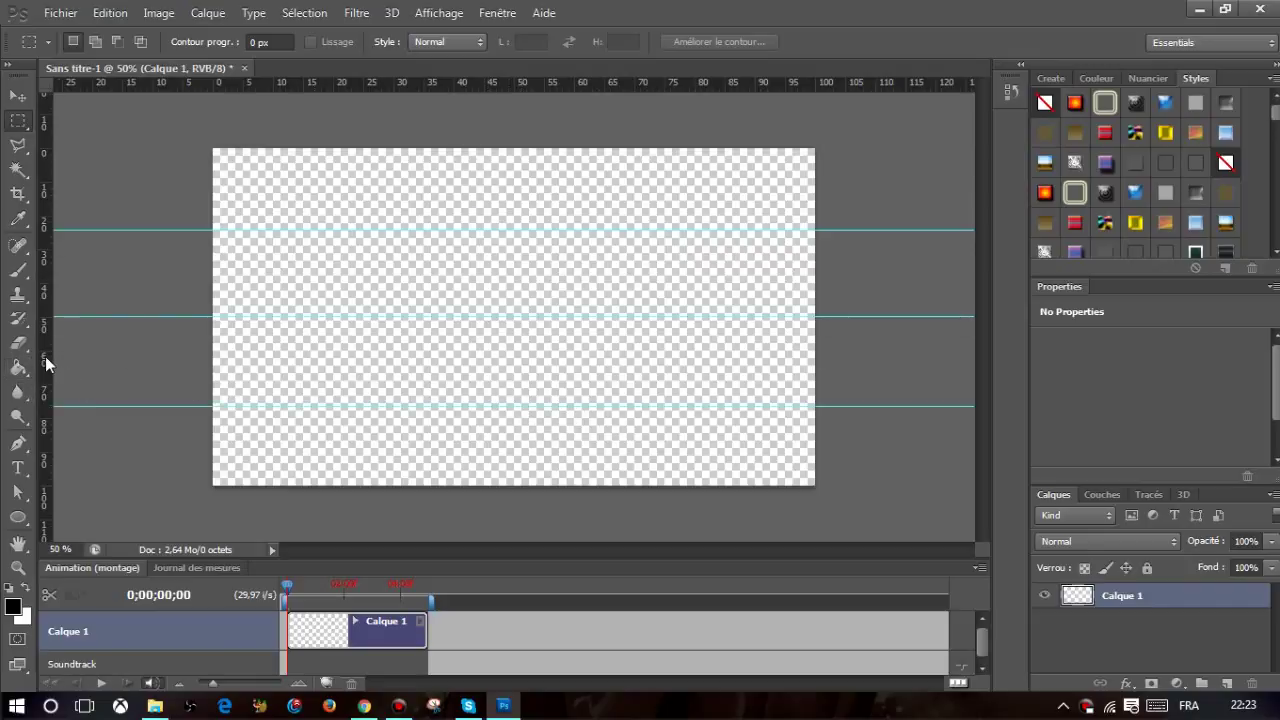
drag(45, 356, 366, 377)
mouse_move(51, 360)
mouse_down()
mouse_move(314, 375)
mouse_move(531, 365)
mouse_move(513, 364)
mouse_up()
mouse_move(45, 385)
mouse_down()
mouse_move(686, 380)
mouse_move(668, 382)
mouse_up()
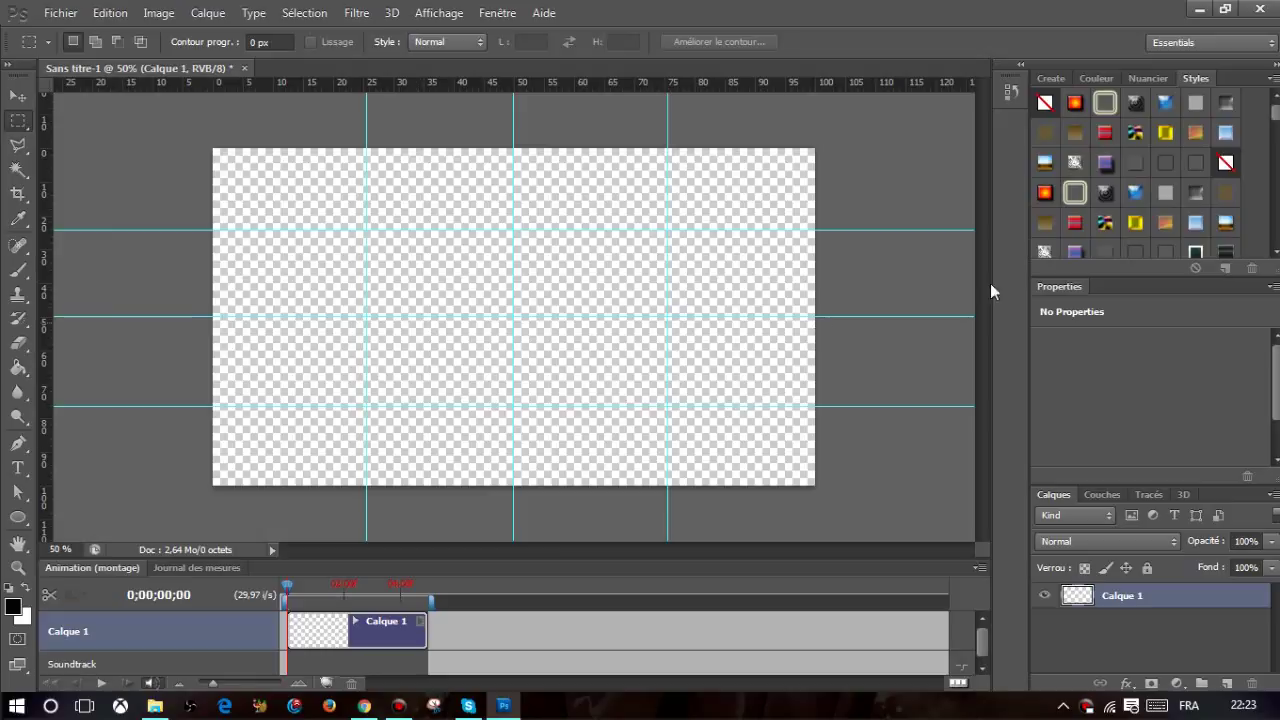
click(60, 12)
Discard the guide document and open template pour twitch.psd from the pack gfx folder.
click(549, 142)
click(244, 68)
click(605, 285)
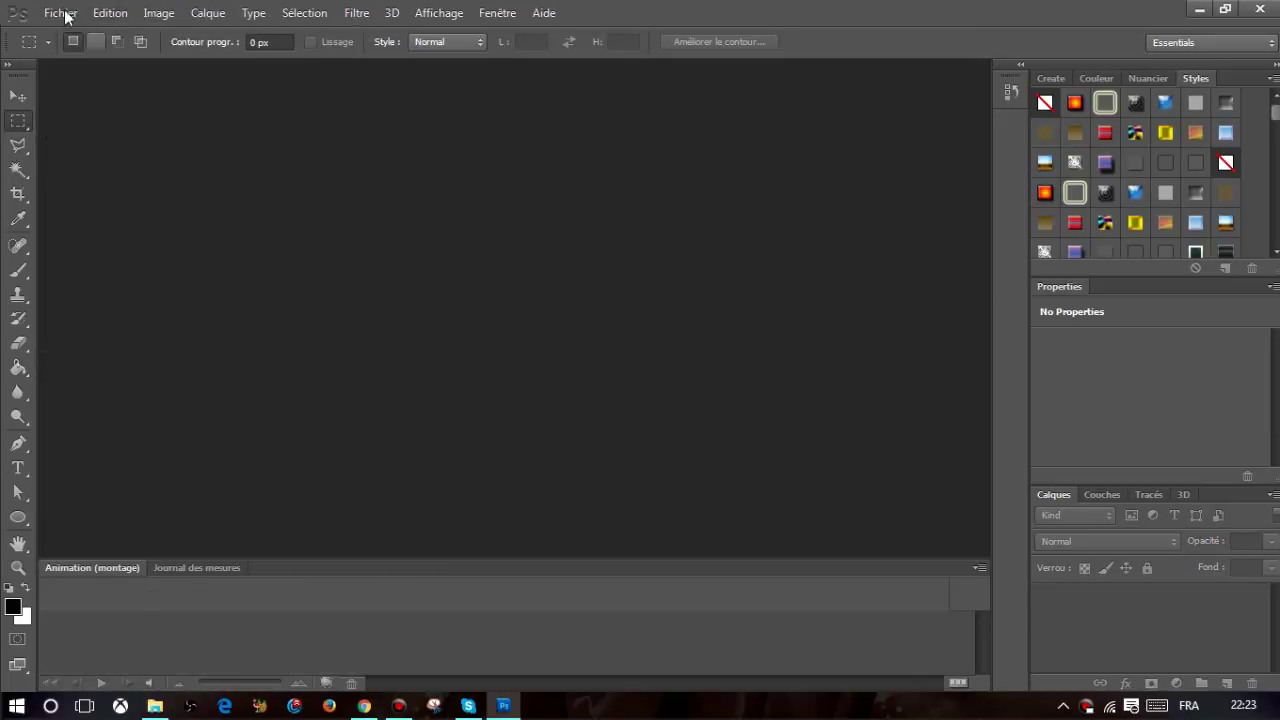
click(60, 12)
click(112, 53)
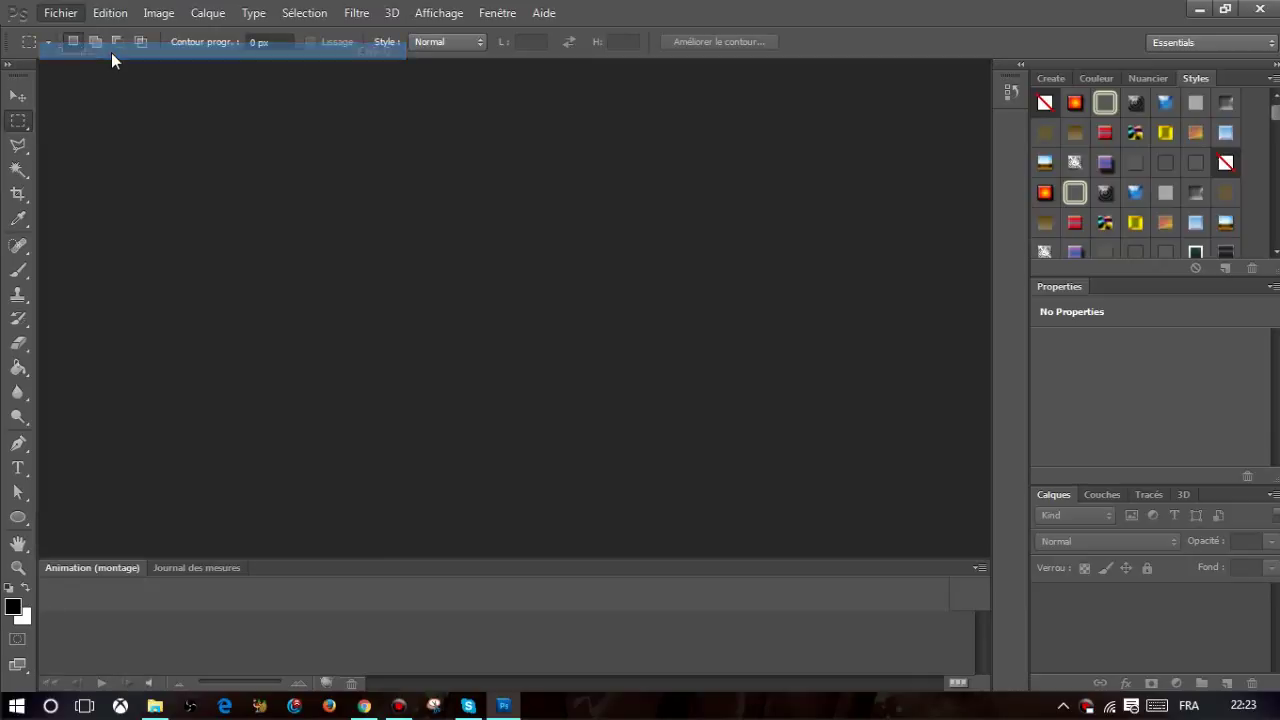
click(394, 53)
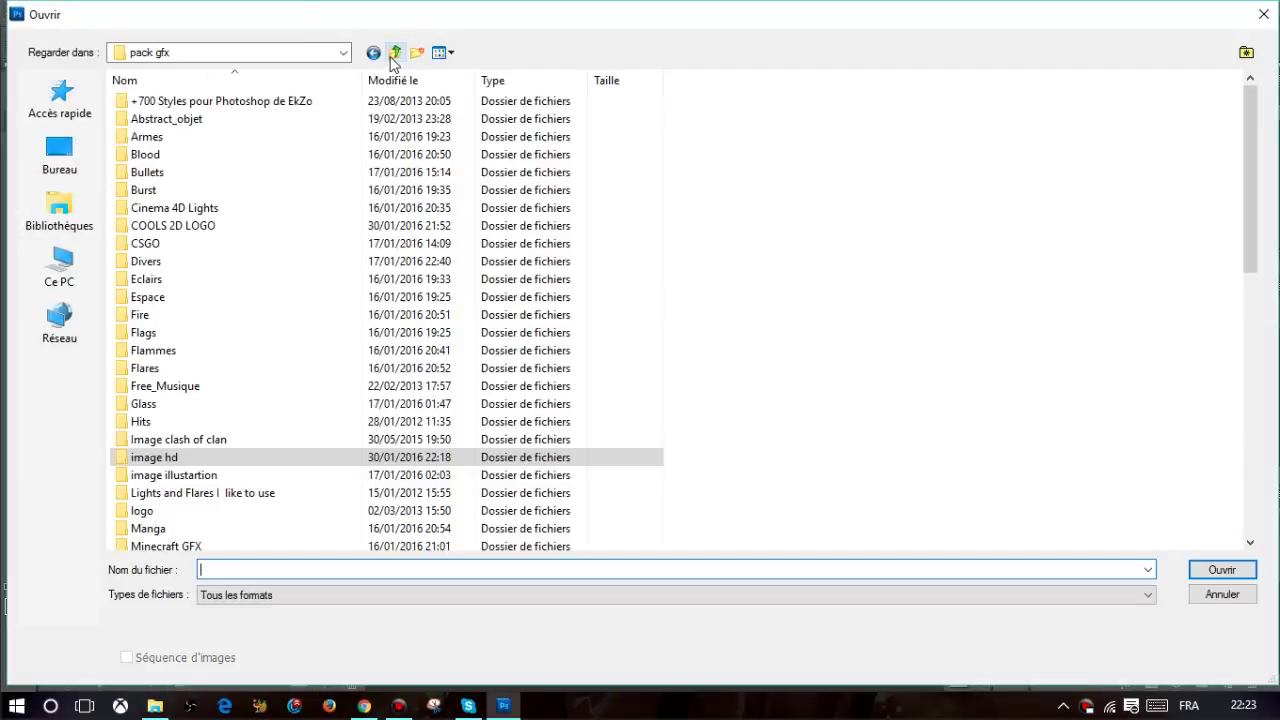
scroll(286, 449, down, 7)
scroll(284, 450, down, 5)
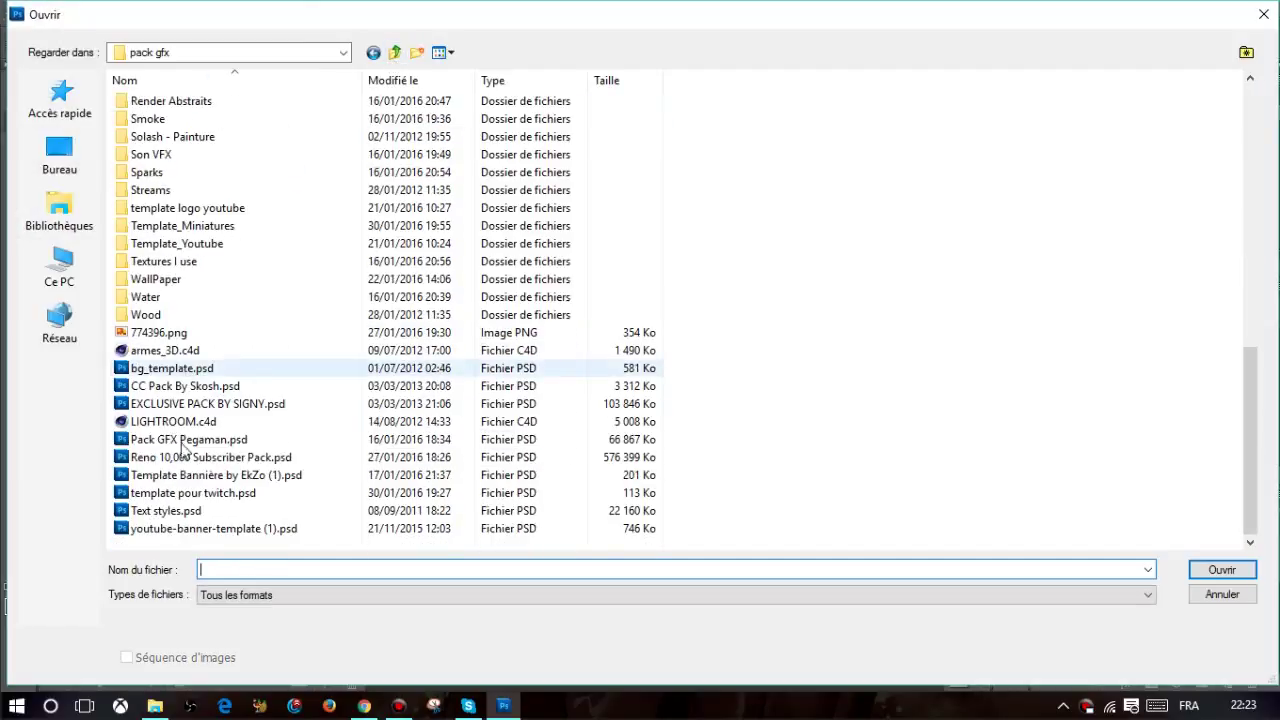
double_click(205, 493)
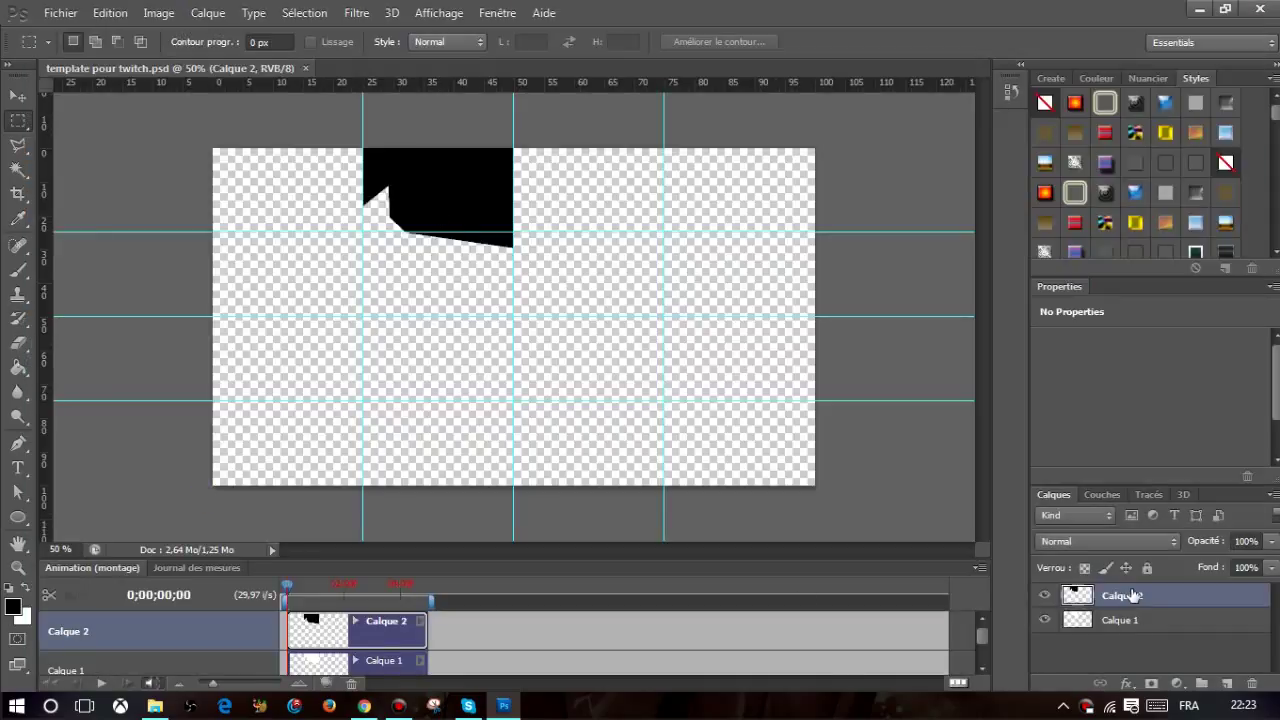
Delete Calque 2 and erase the white shape, leaving a blank transparent canvas.
key(Delete)
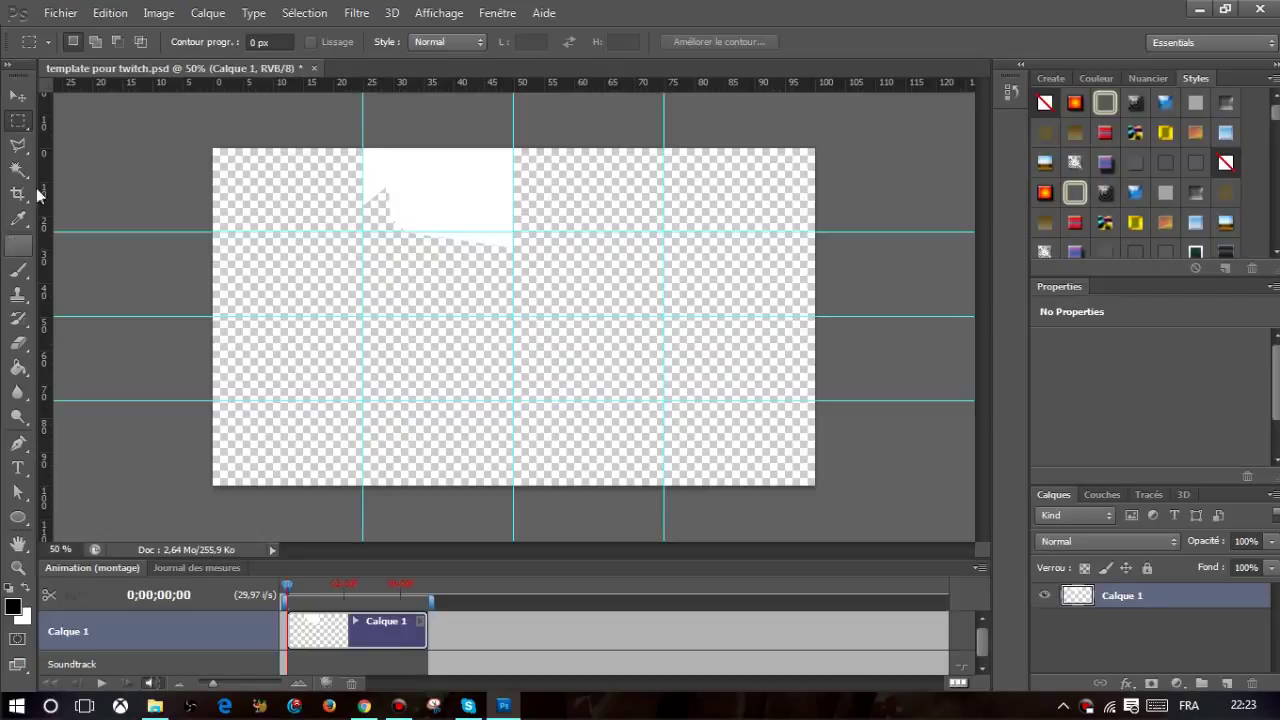
drag(667, 375, 213, 148)
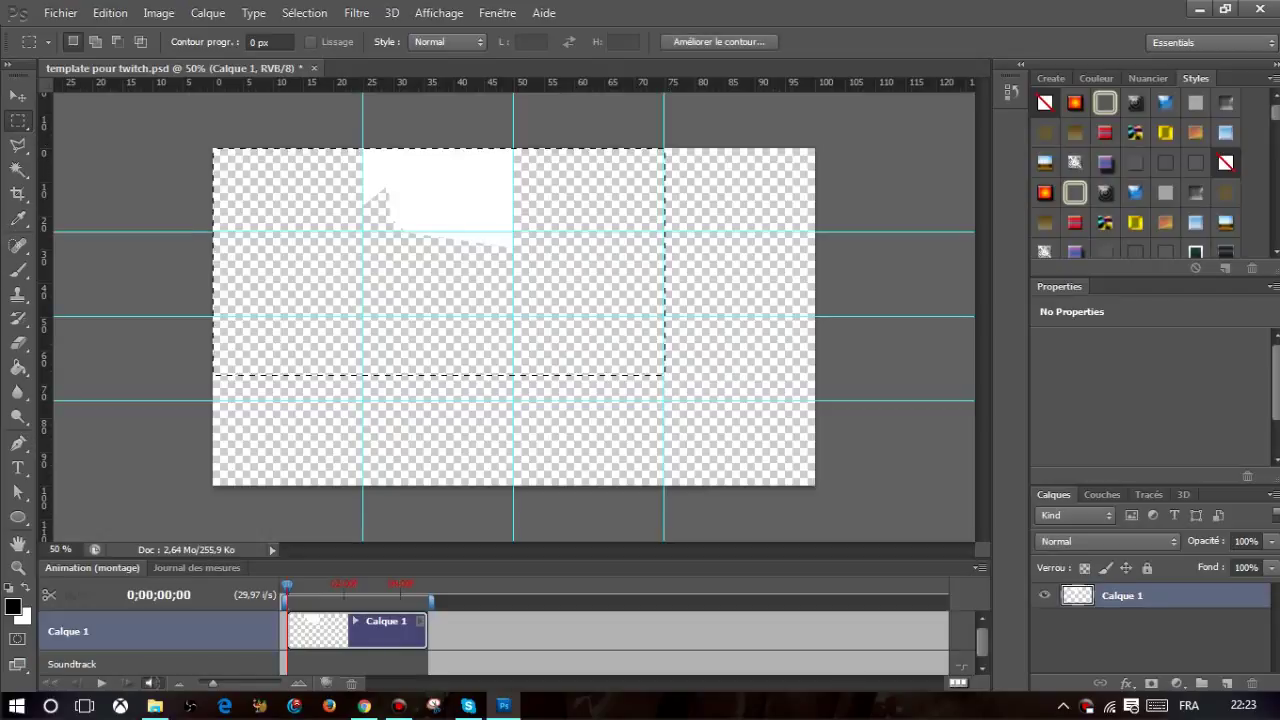
key(Delete)
key(ctrl+d)
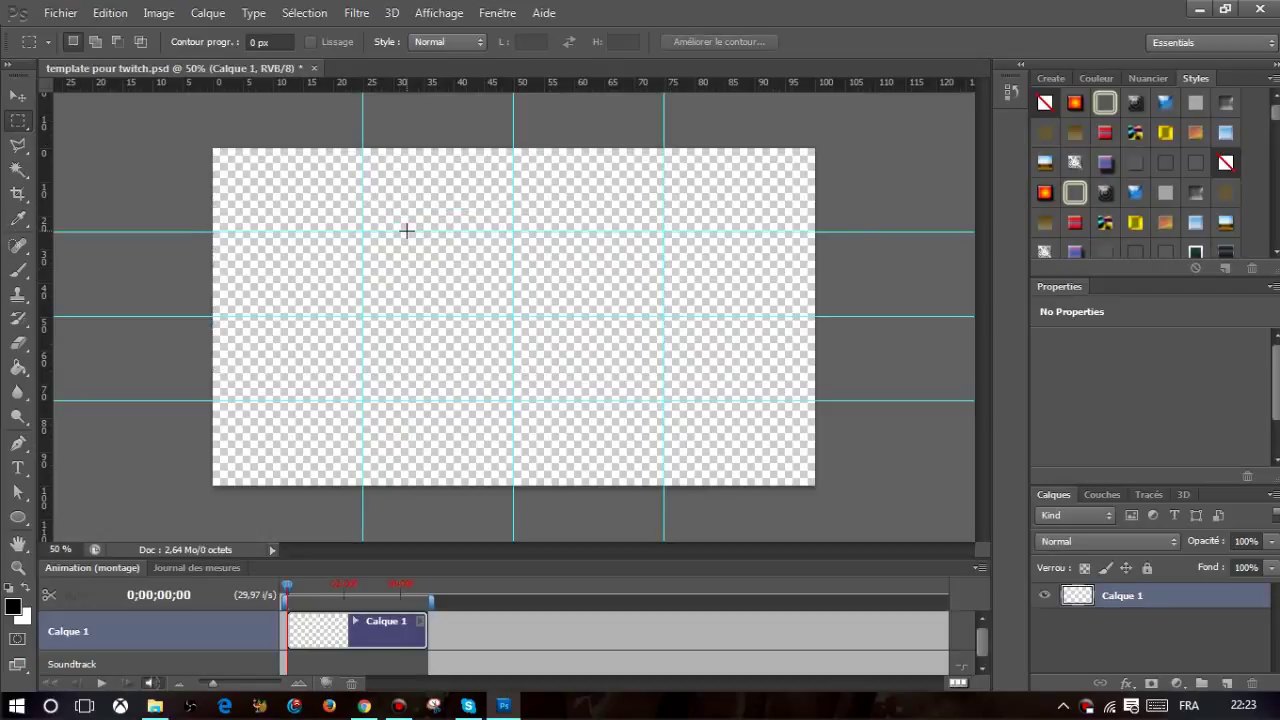
click(18, 96)
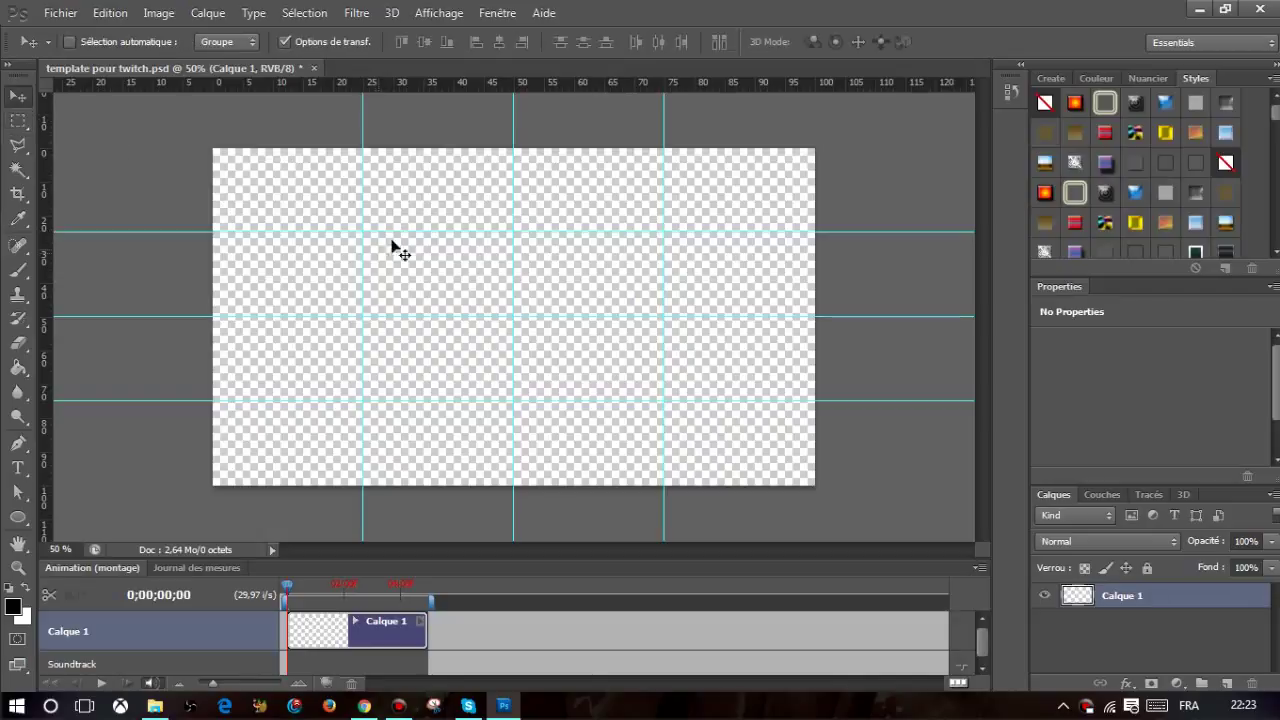
Nudge the upper horizontal guide slightly and select the Polygonal Lasso tool.
drag(396, 232, 394, 232)
click(17, 145)
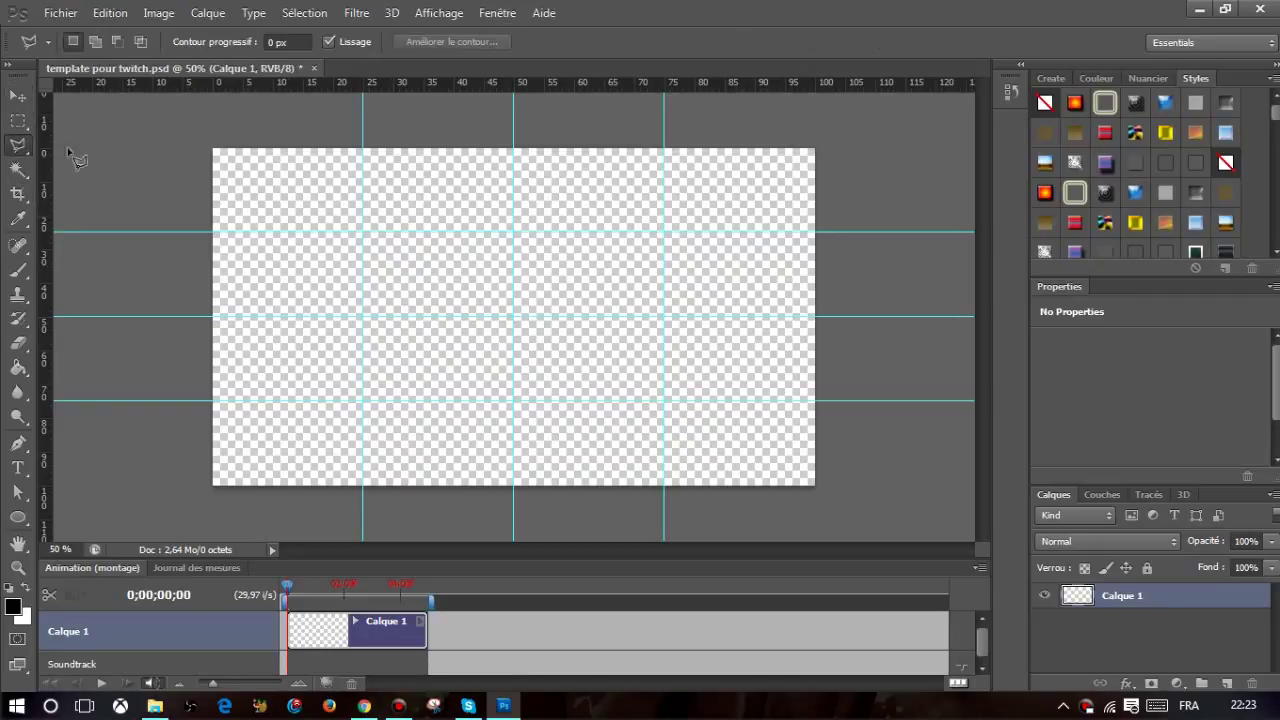
right_click(15, 150)
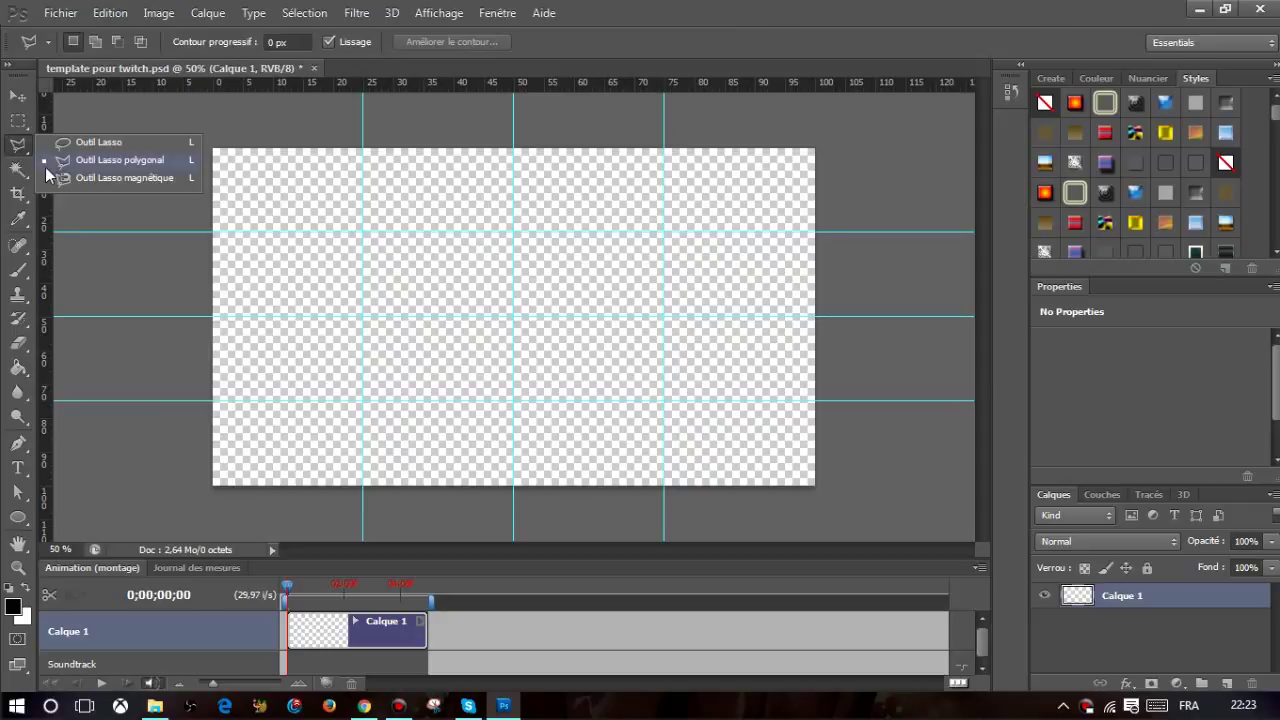
click(107, 142)
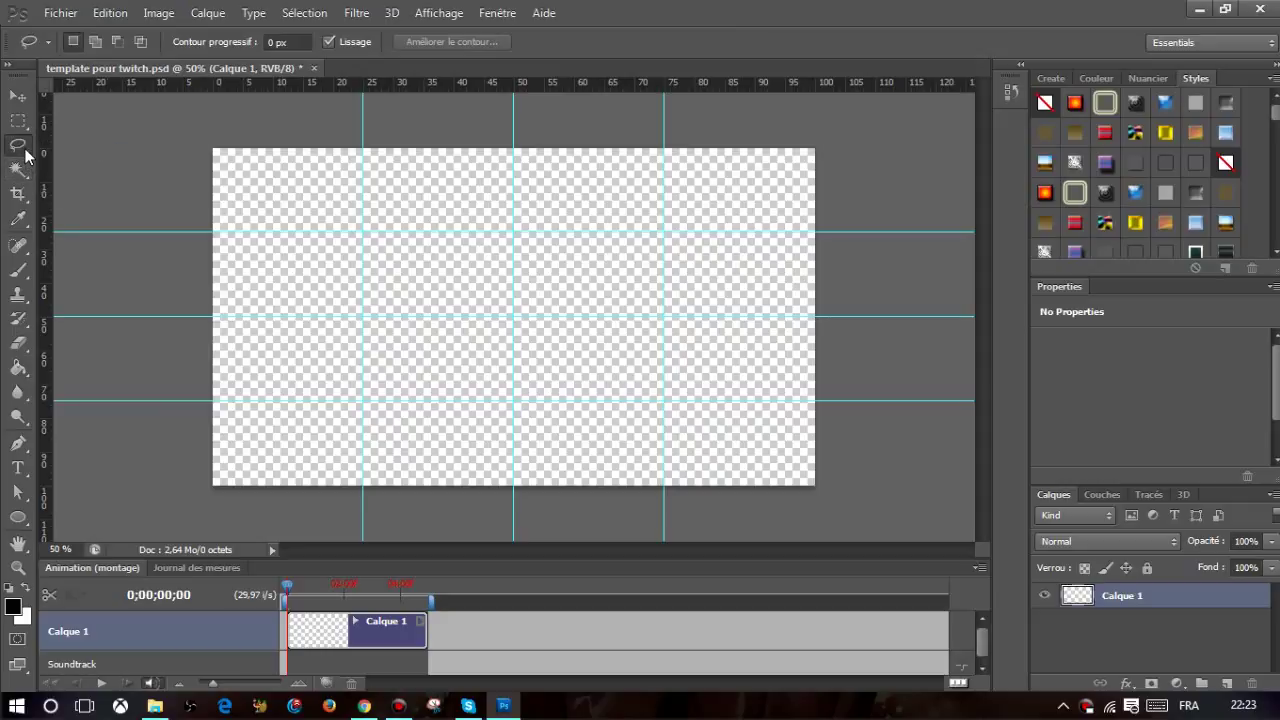
right_click(25, 155)
click(118, 160)
Draw an angular stepped selection along the canvas top between the left and centre guides.
click(363, 149)
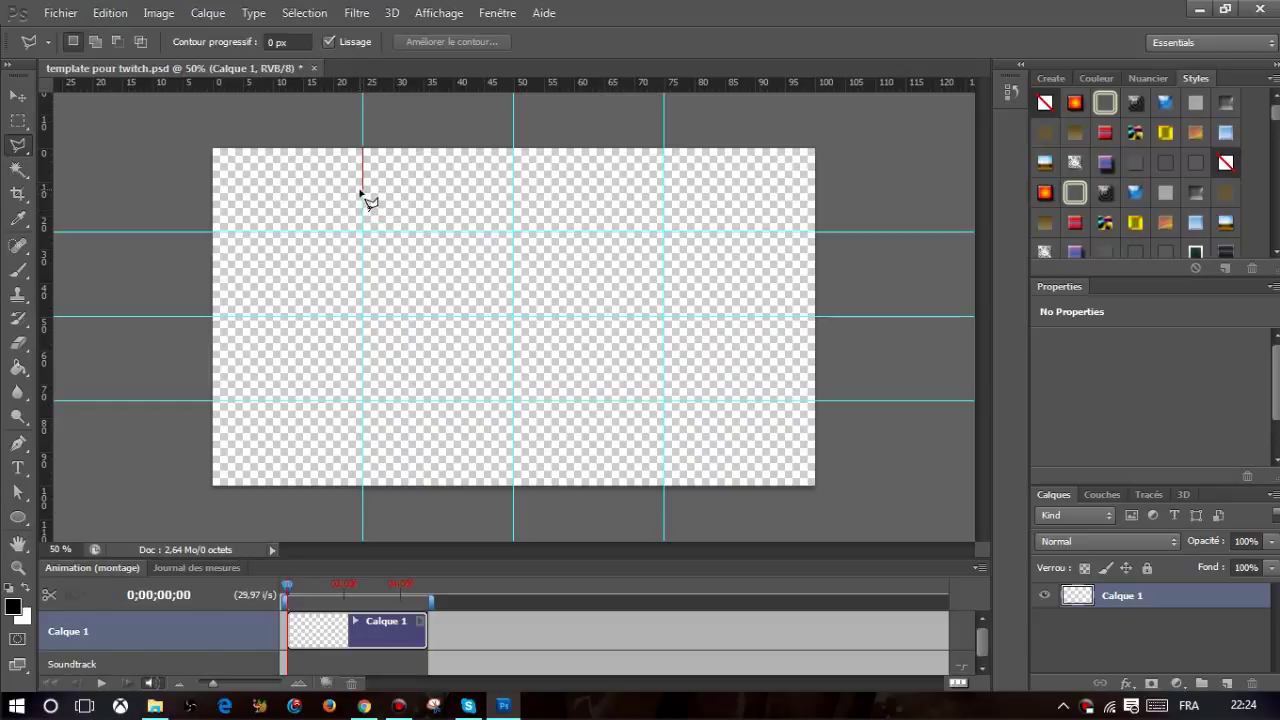
click(361, 194)
click(386, 213)
click(414, 216)
key(BackSpace)
click(415, 215)
click(416, 233)
click(513, 232)
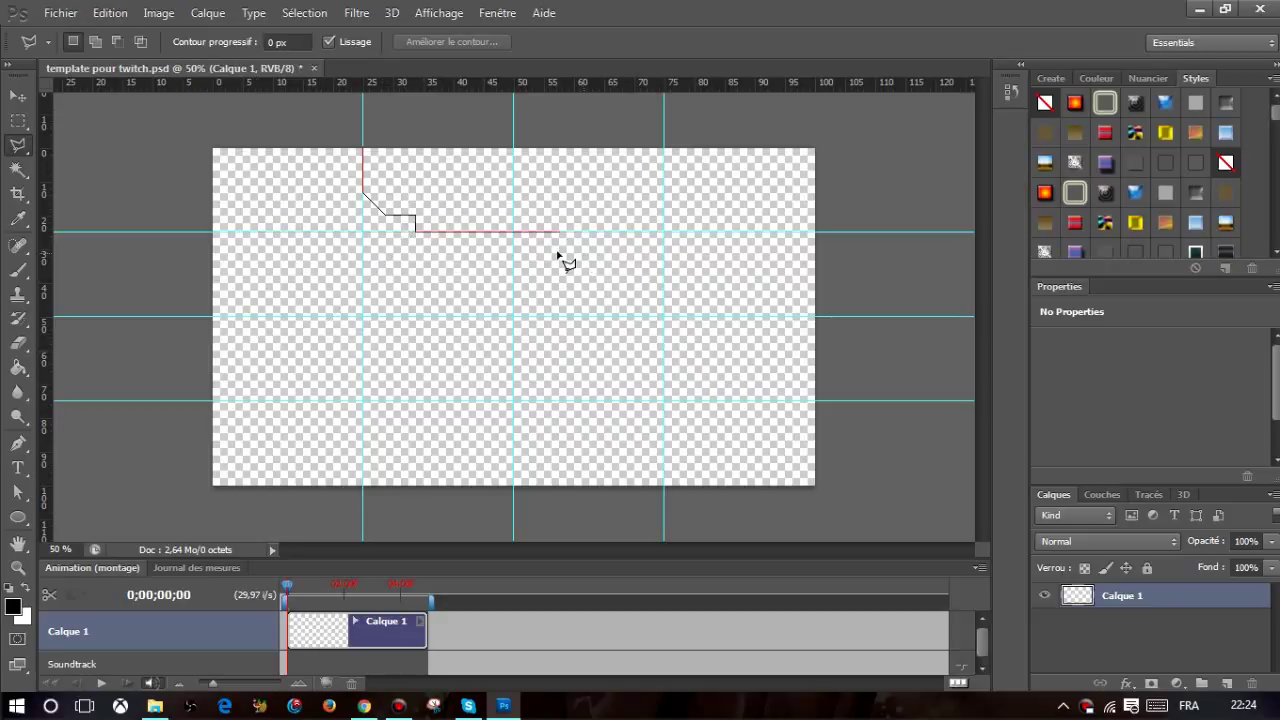
click(452, 232)
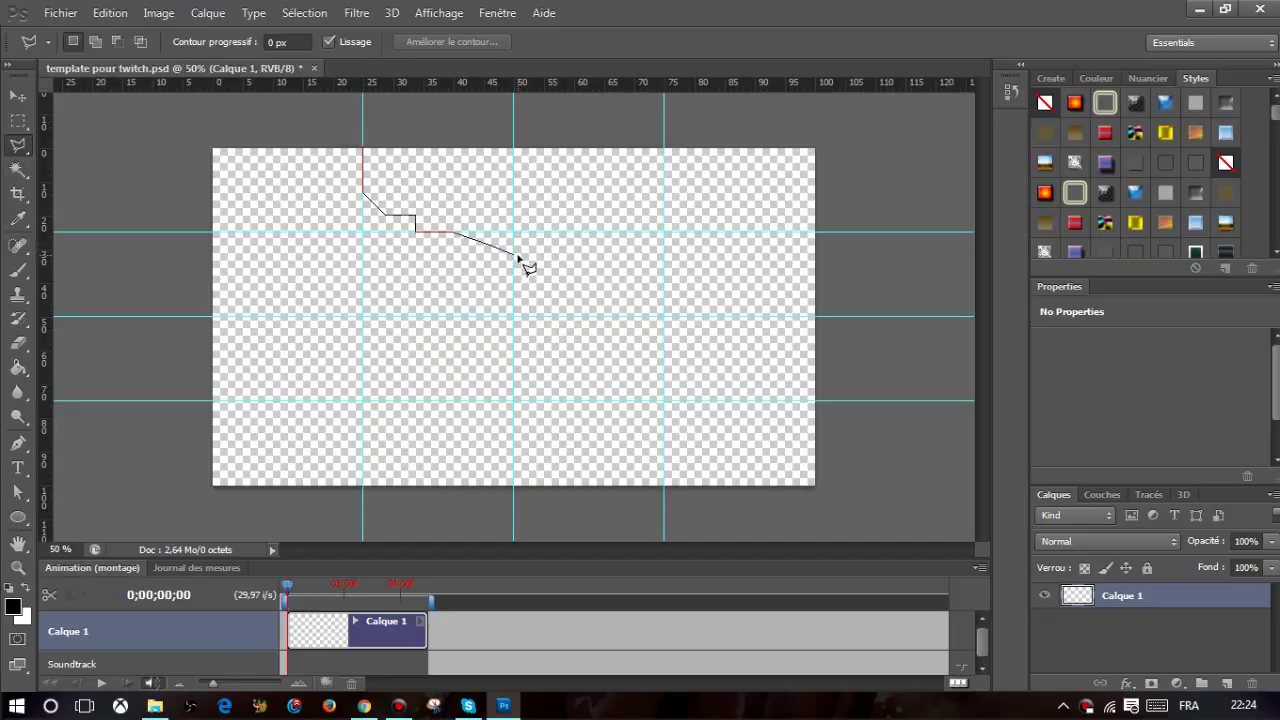
click(513, 253)
click(362, 122)
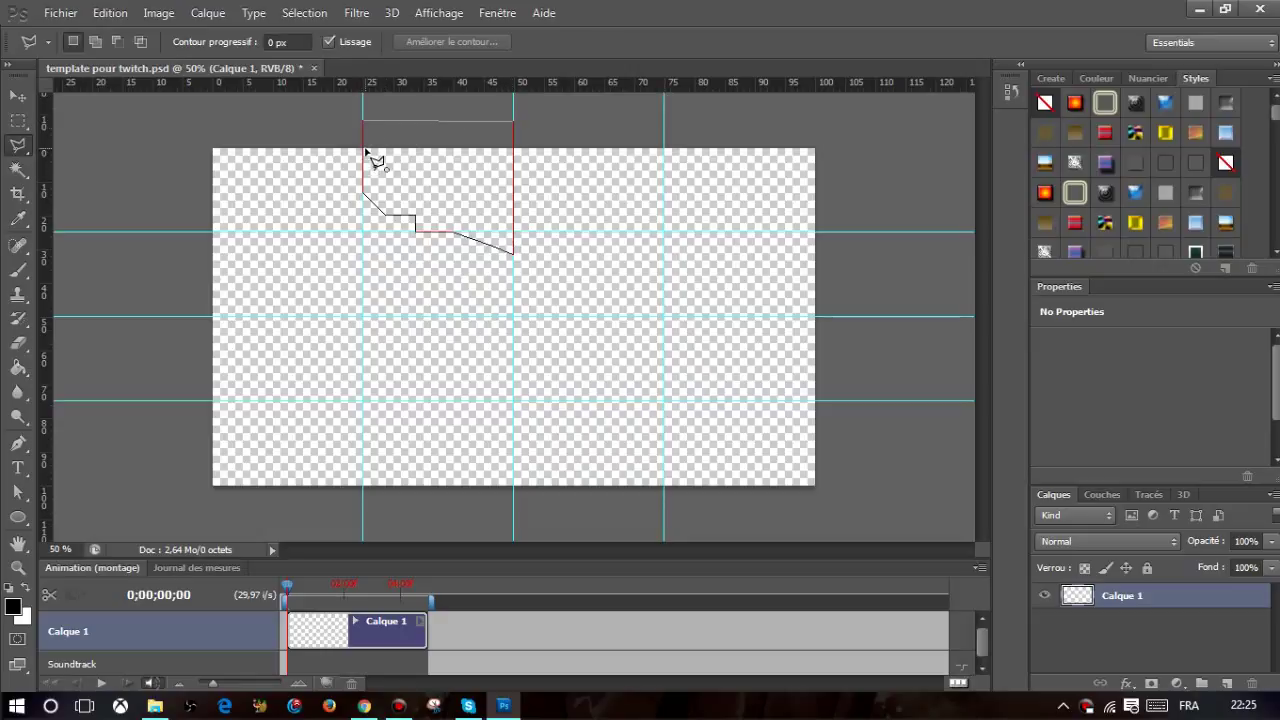
click(366, 152)
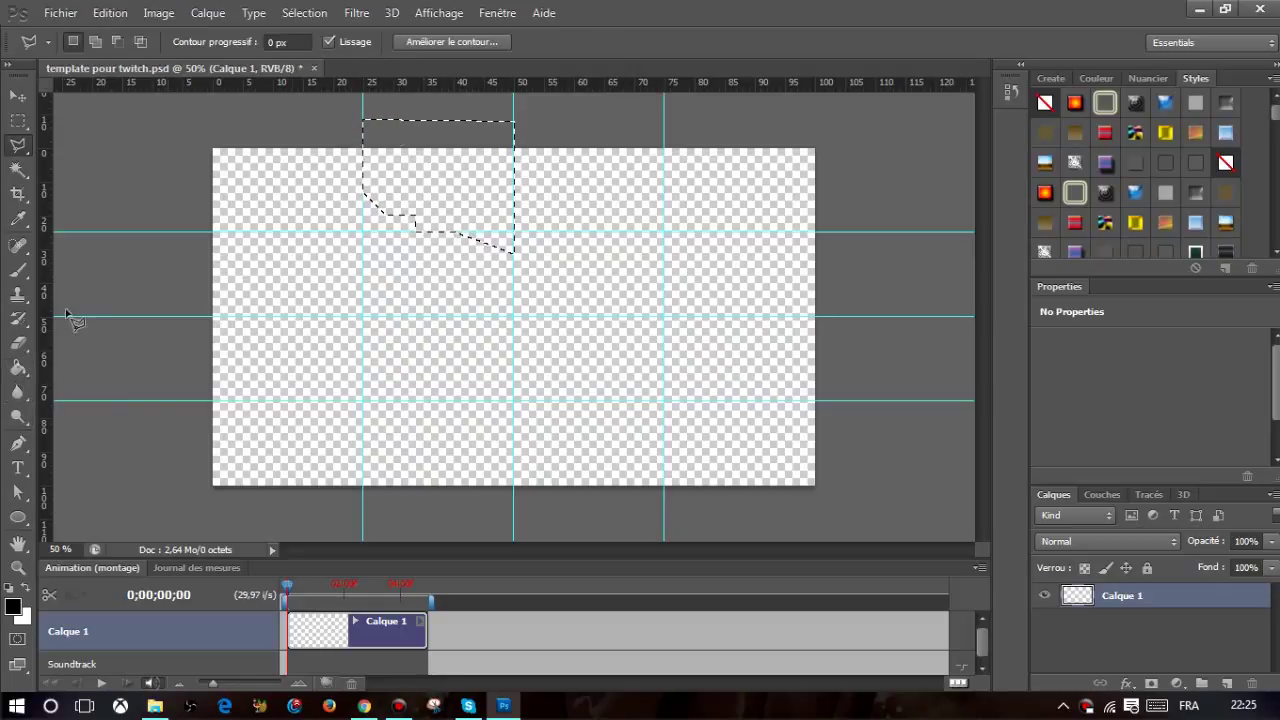
Fill the selection black, then duplicate it, flip the copy horizontally and place it alongside.
click(18, 368)
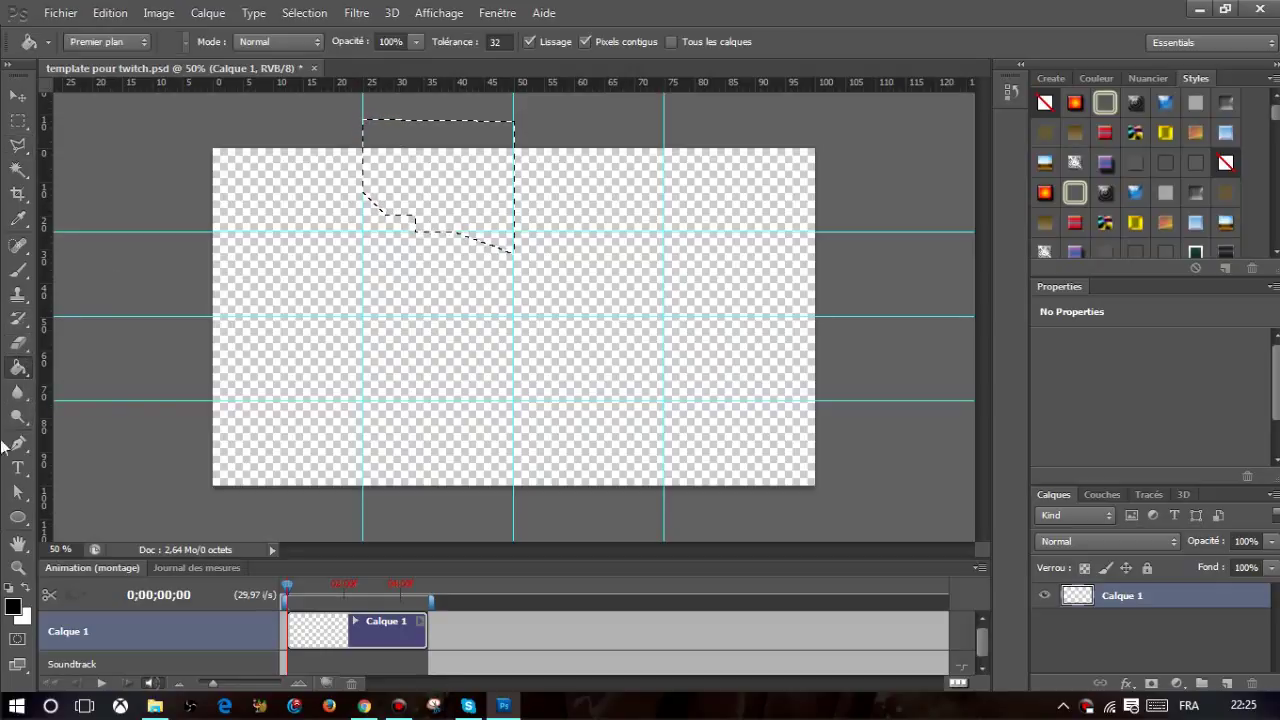
click(462, 205)
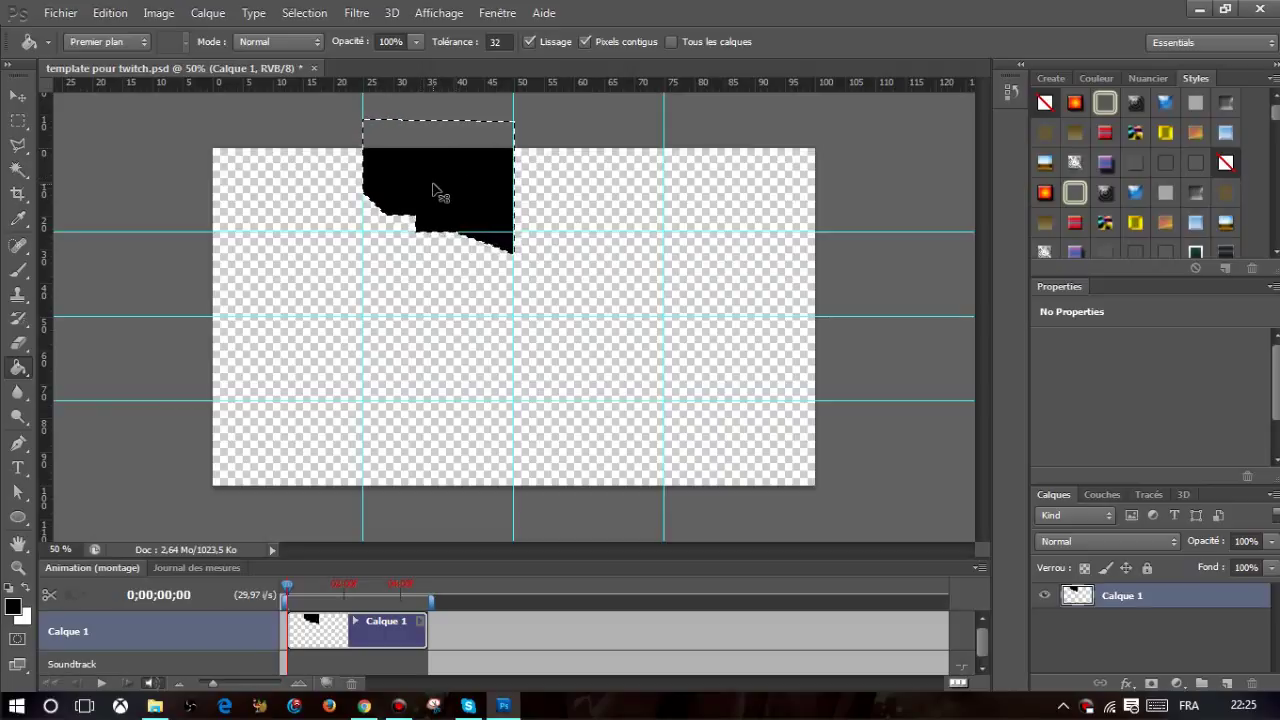
key(ctrl+j)
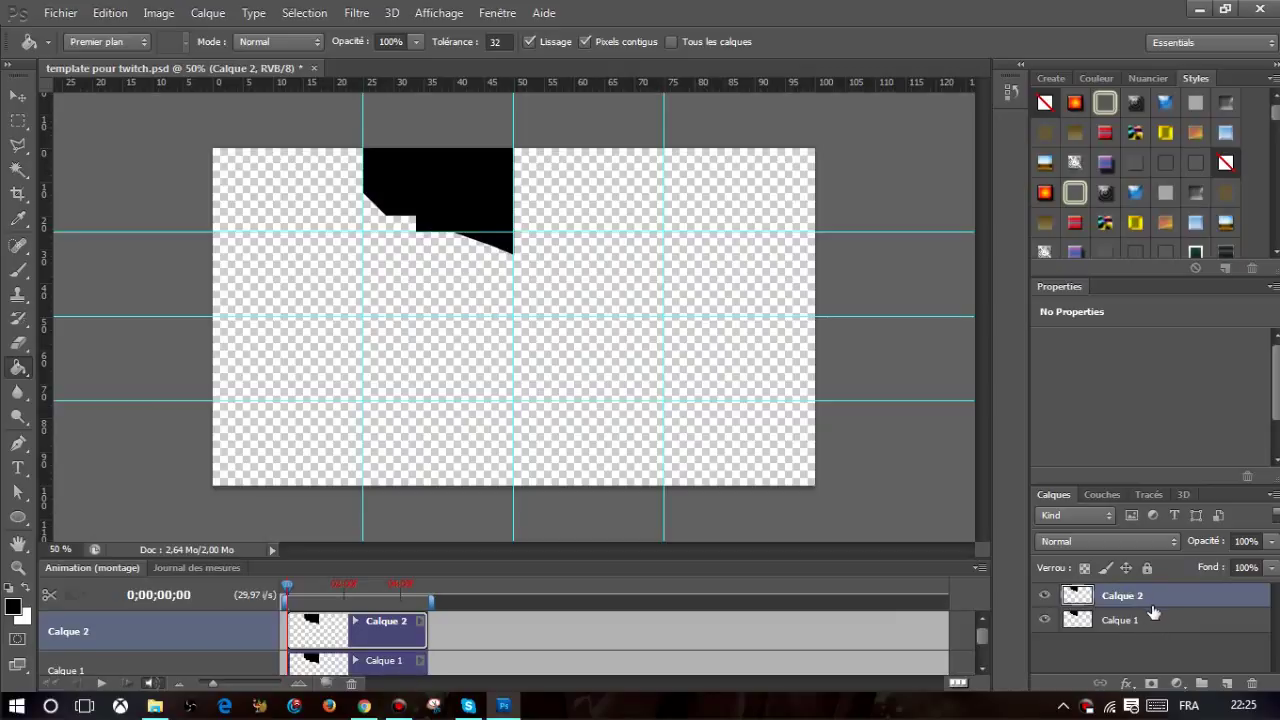
key(ctrl+t)
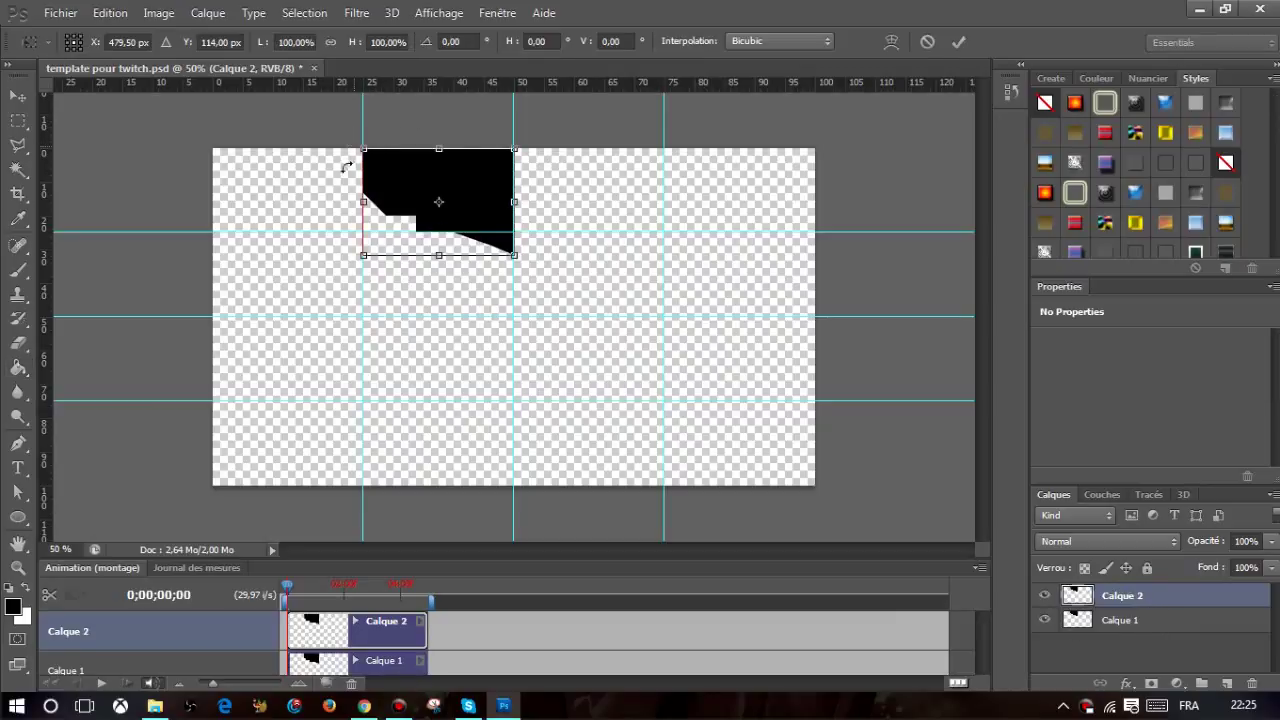
right_click(454, 180)
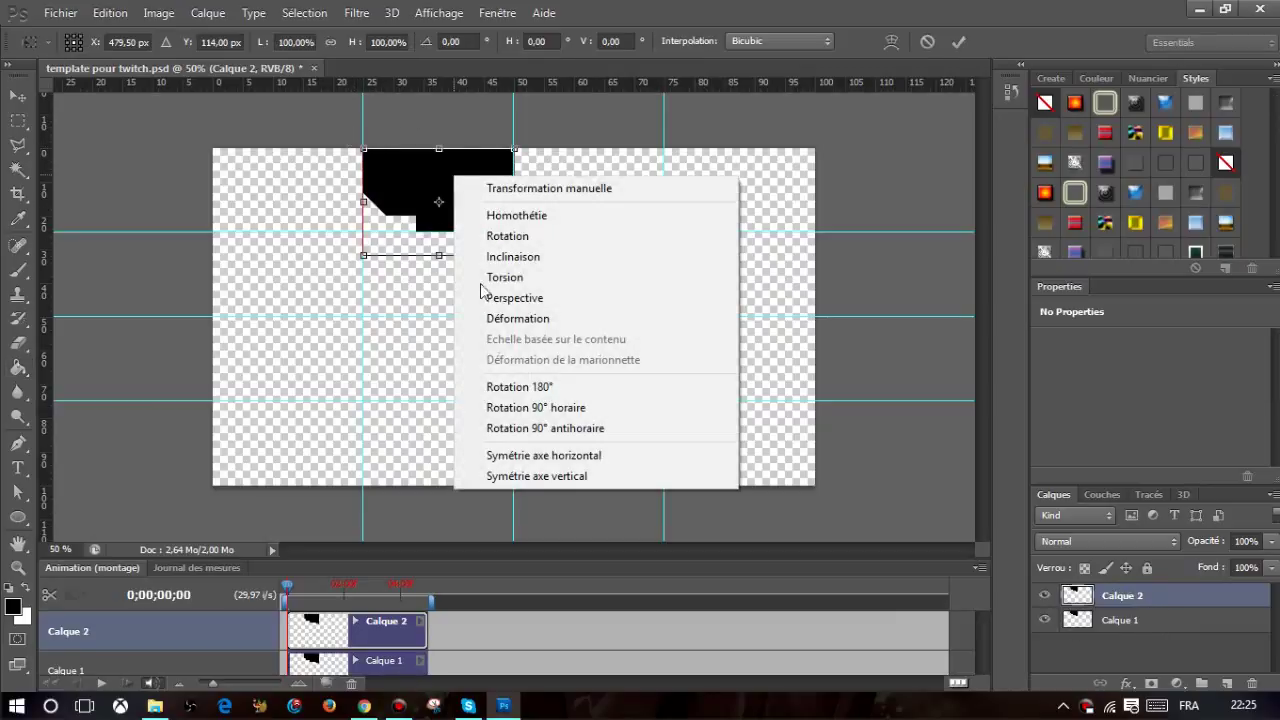
click(531, 452)
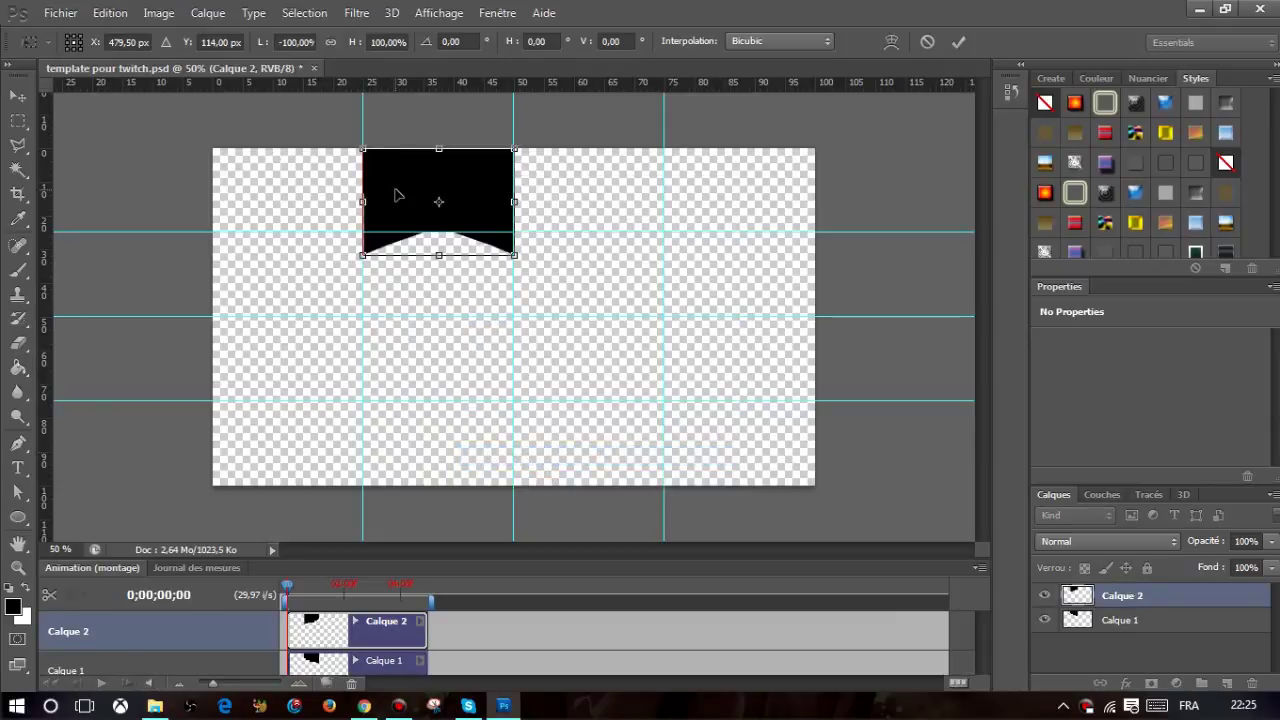
mouse_move(396, 194)
mouse_down()
mouse_move(563, 191)
mouse_move(548, 193)
mouse_up()
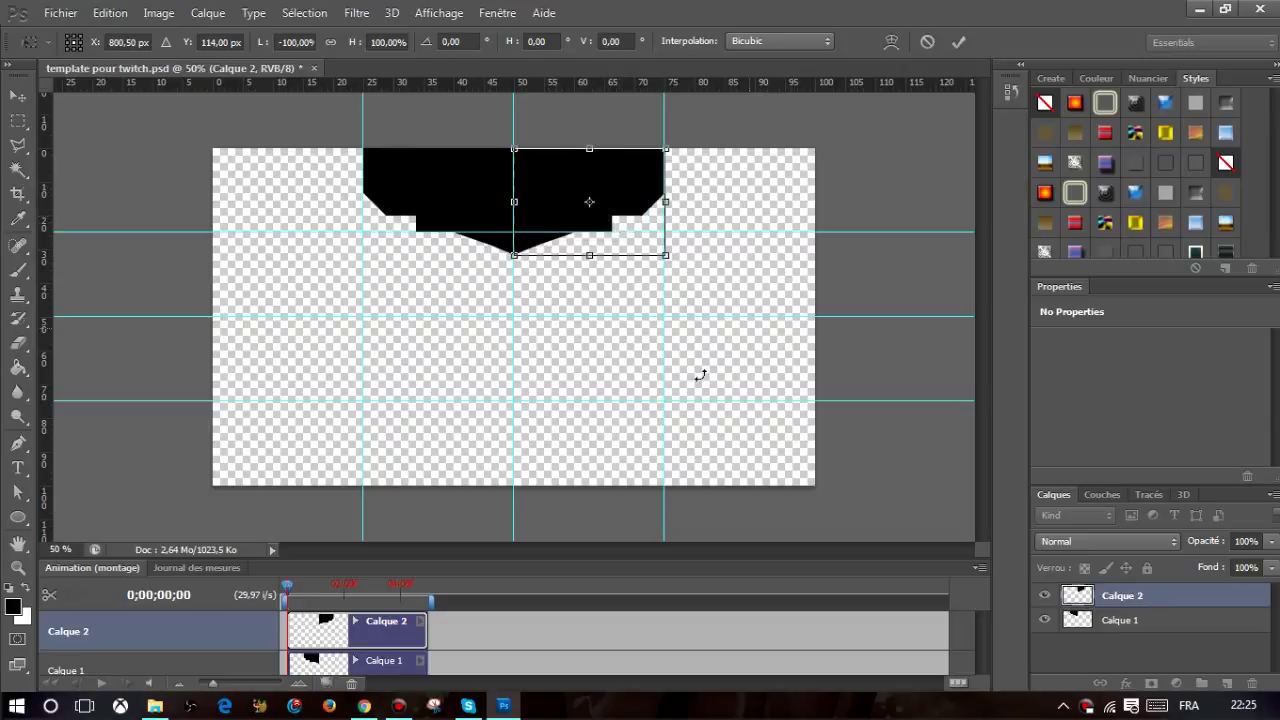
click(18, 121)
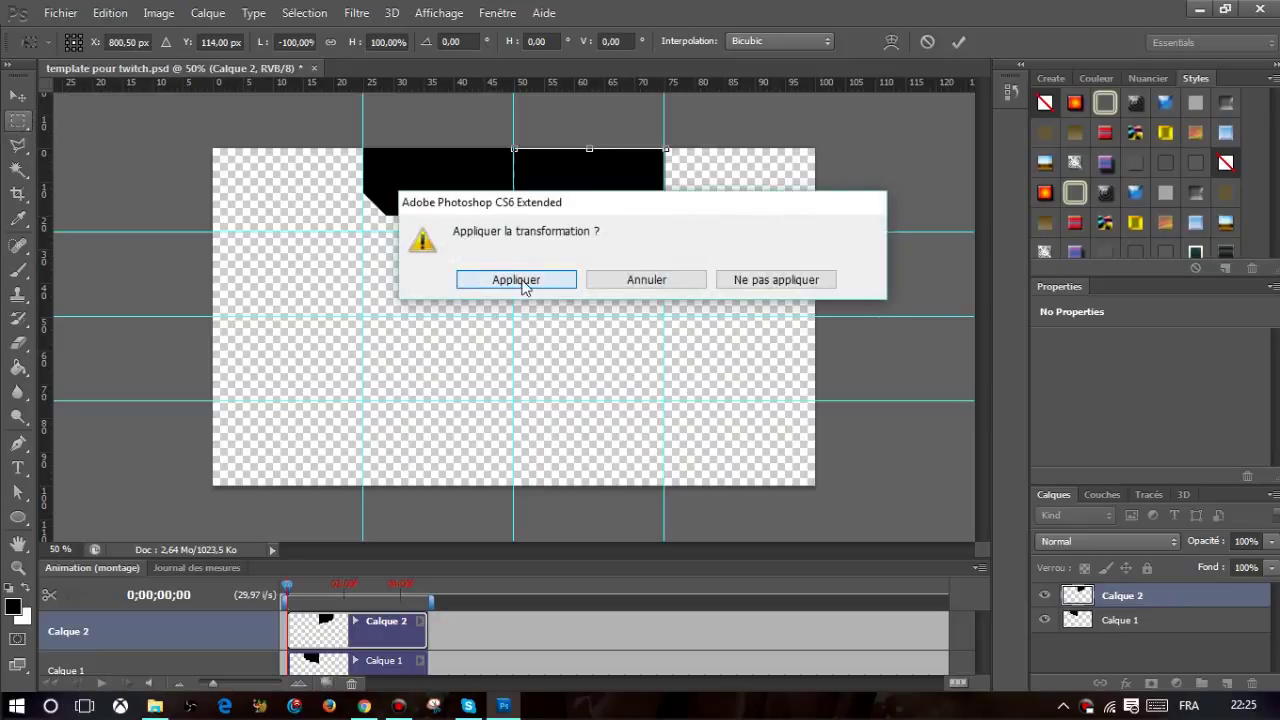
click(530, 281)
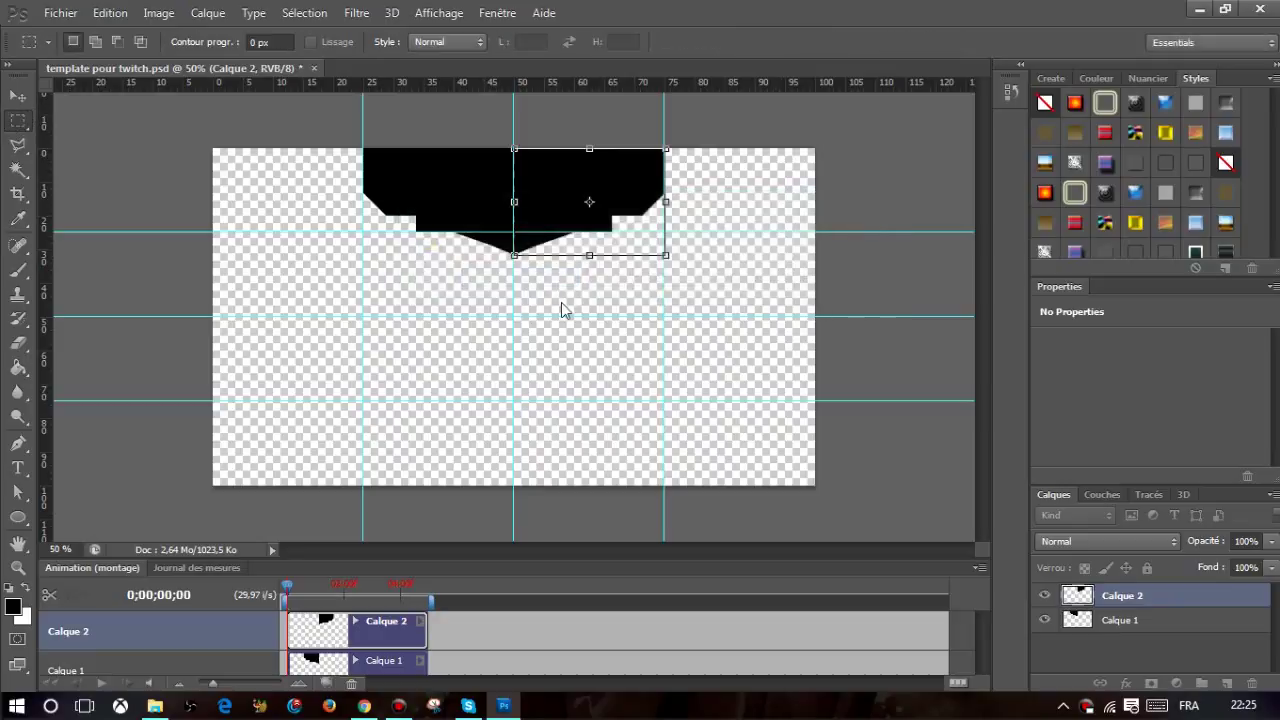
Lock Calque 2 and start a stepped outline rising from the canvas bottom up the centre guide.
click(1160, 600)
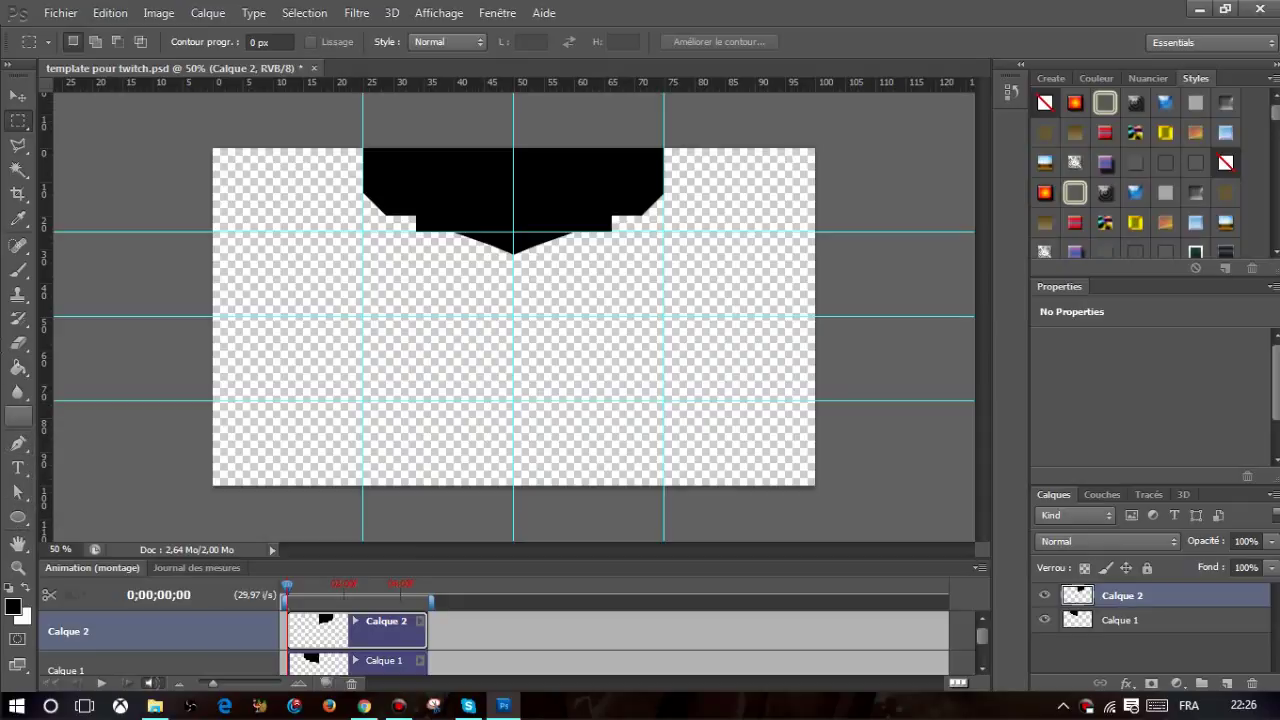
click(10, 150)
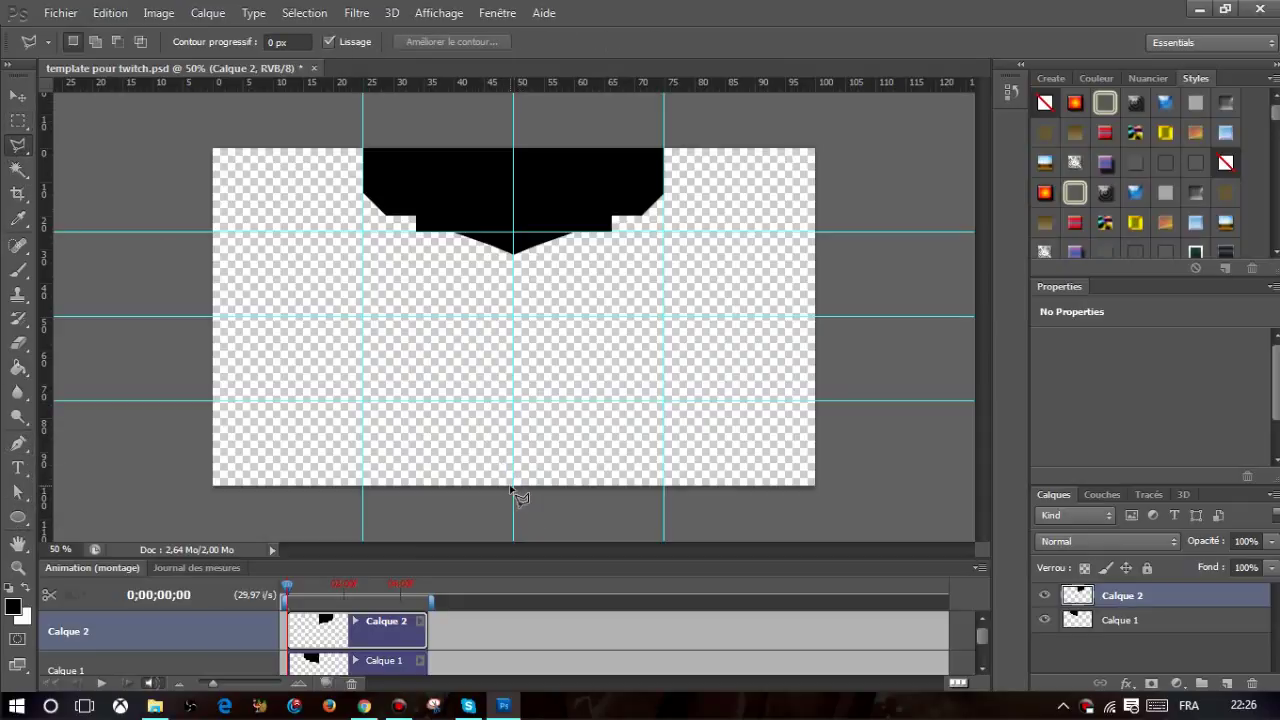
click(514, 488)
click(514, 375)
click(467, 402)
click(446, 426)
click(414, 447)
Finish the stepped outline toward the bottom-left, close it, and dismiss the empty-selection error.
click(386, 448)
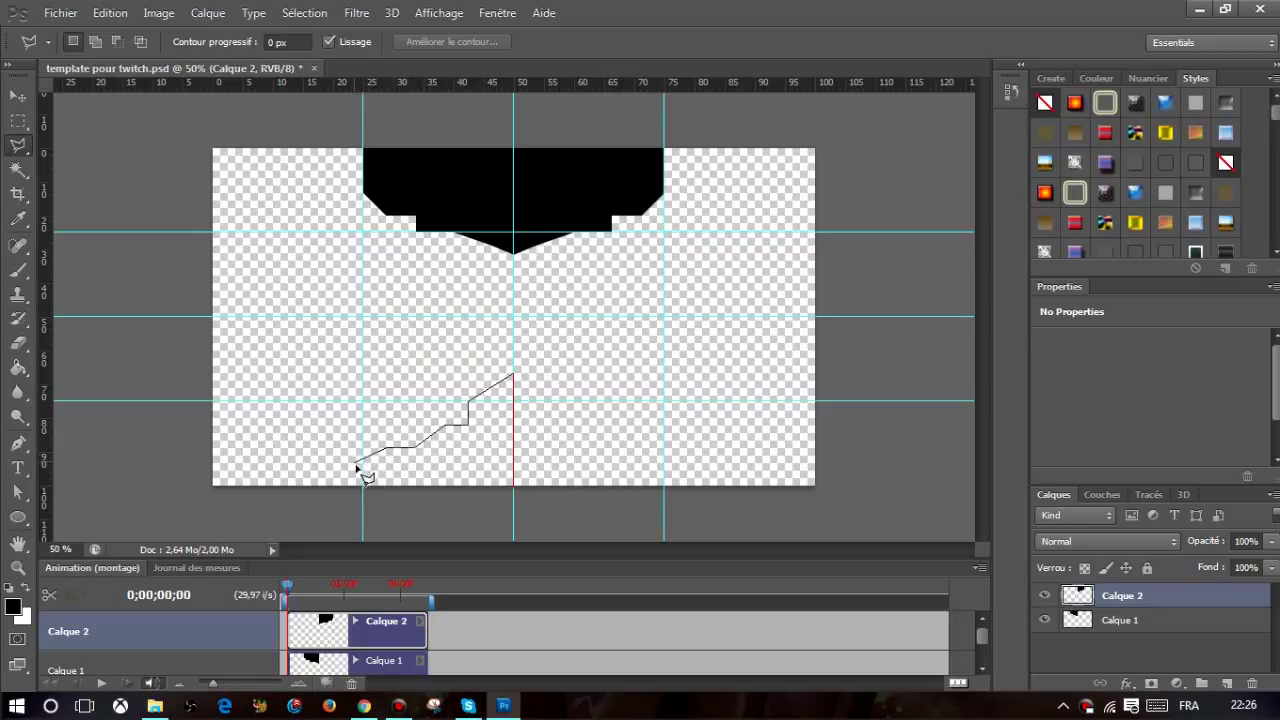
click(360, 464)
click(332, 463)
click(332, 504)
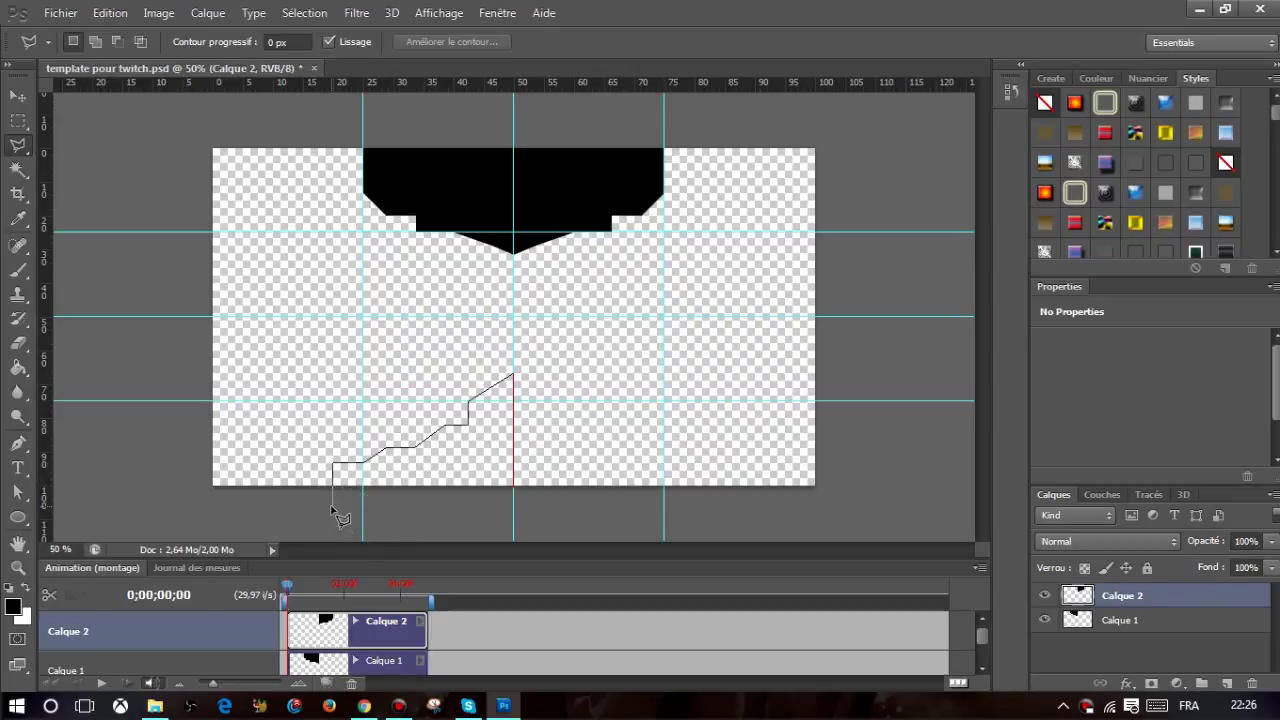
double_click(513, 504)
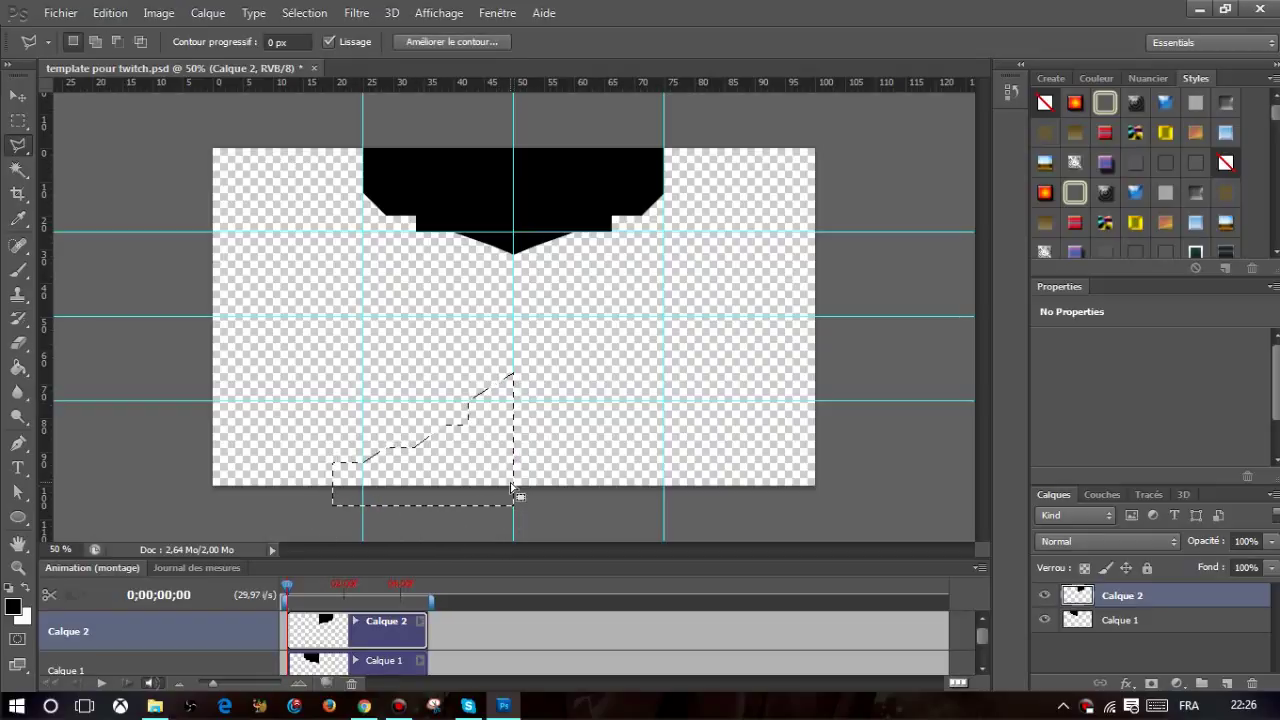
key(ctrl+j)
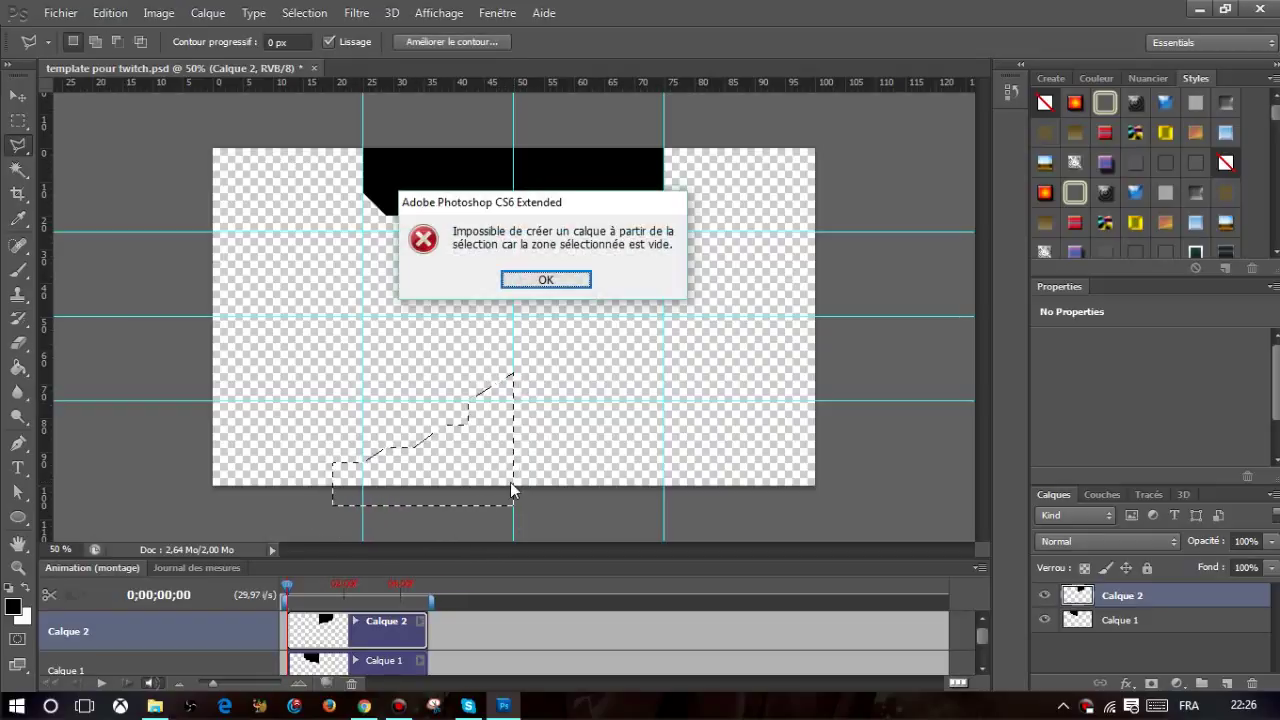
click(570, 283)
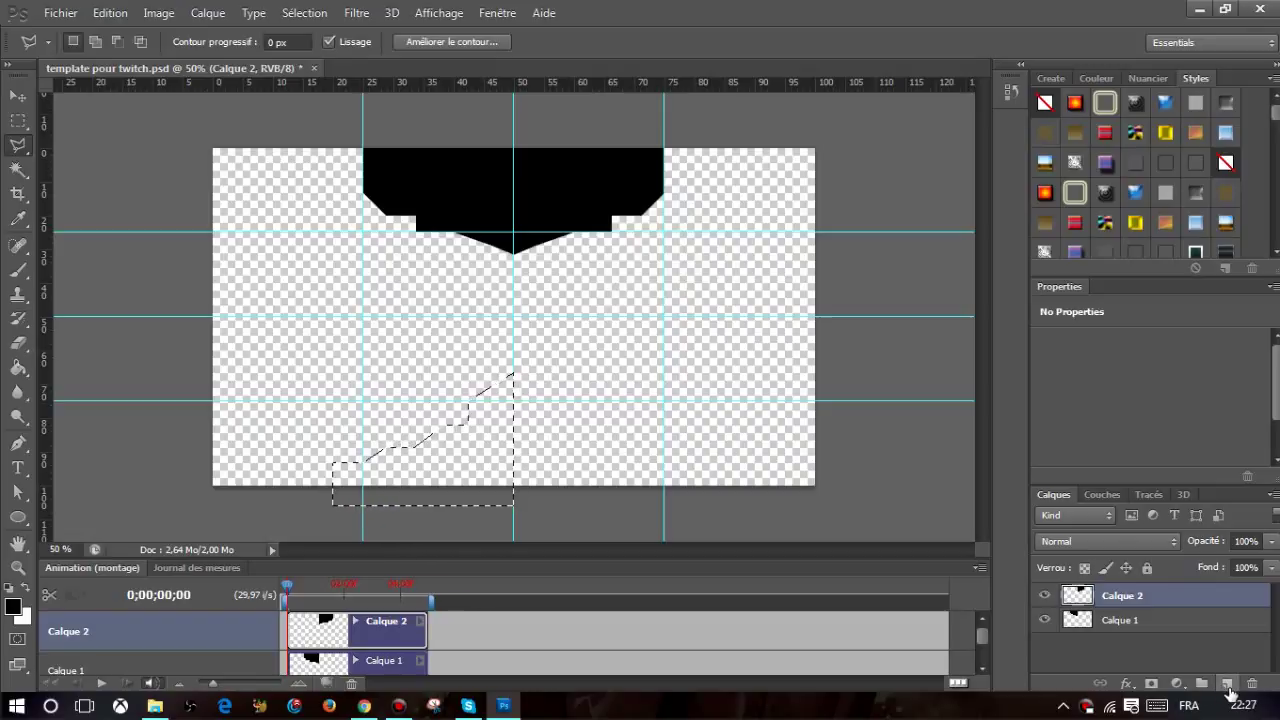
On a new layer, fill the bottom selection black and mirror a copy right of the centre guide.
click(1226, 685)
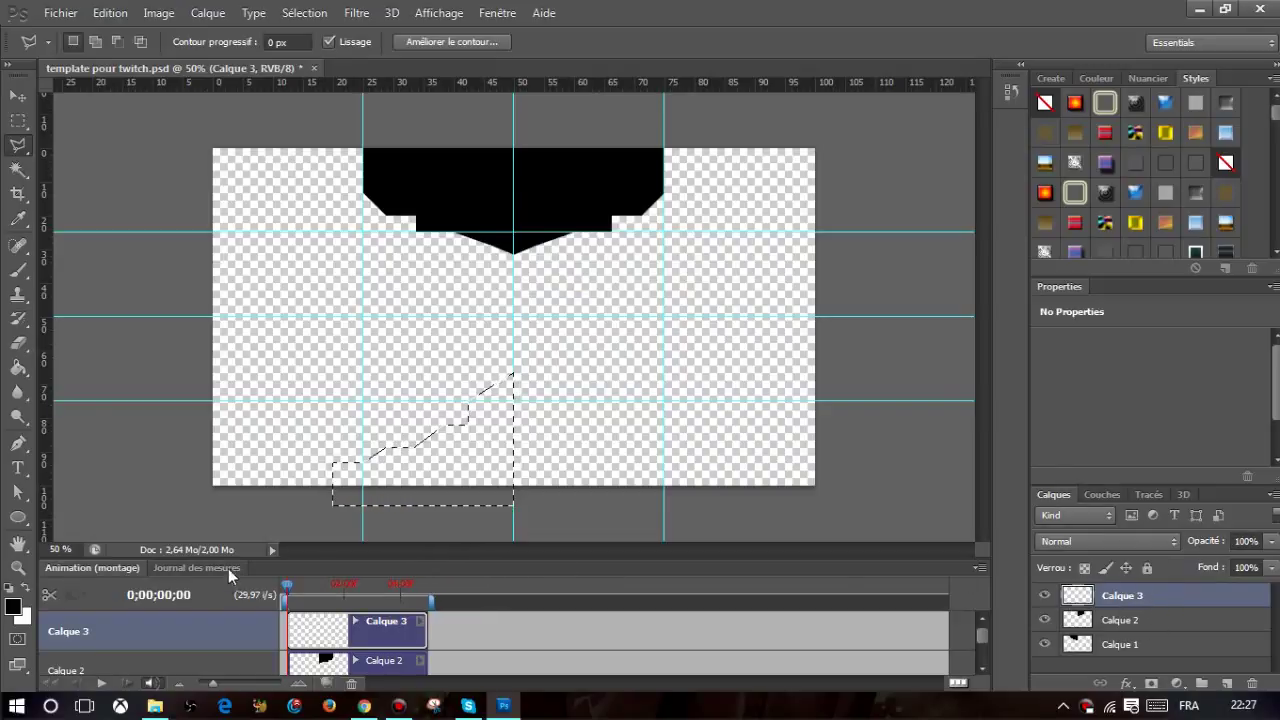
click(12, 360)
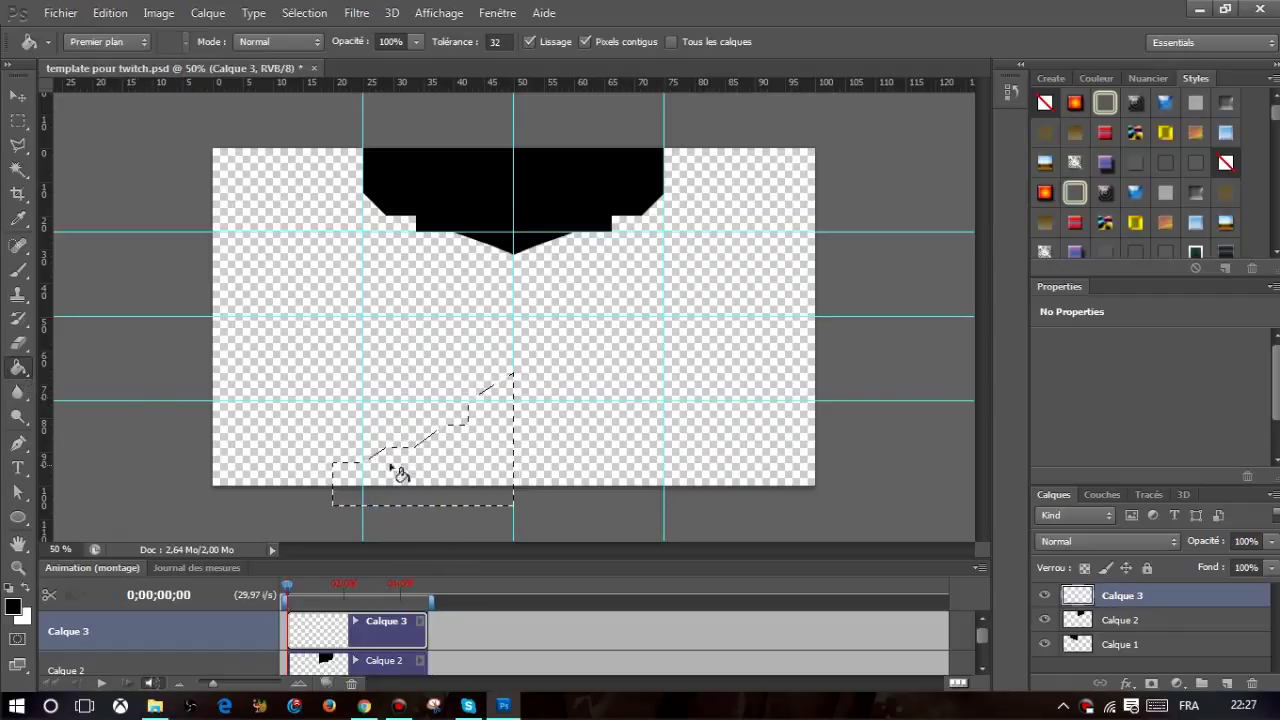
click(455, 465)
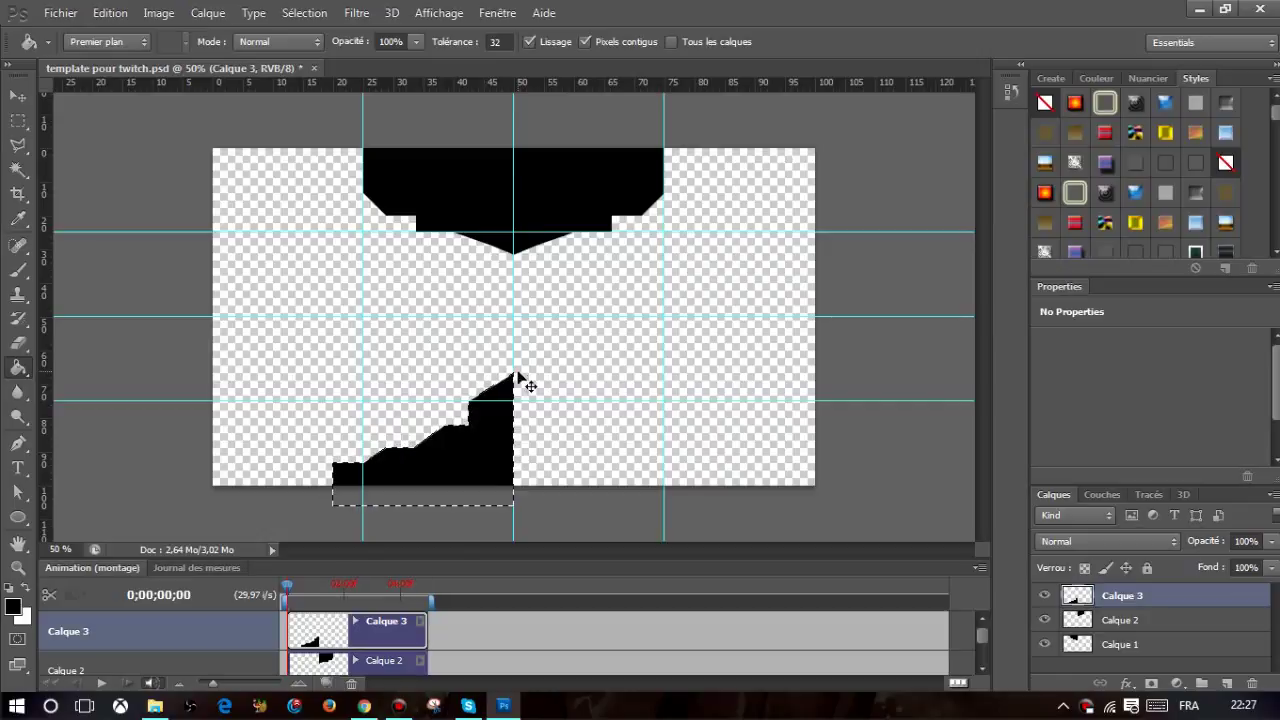
key(ctrl+j)
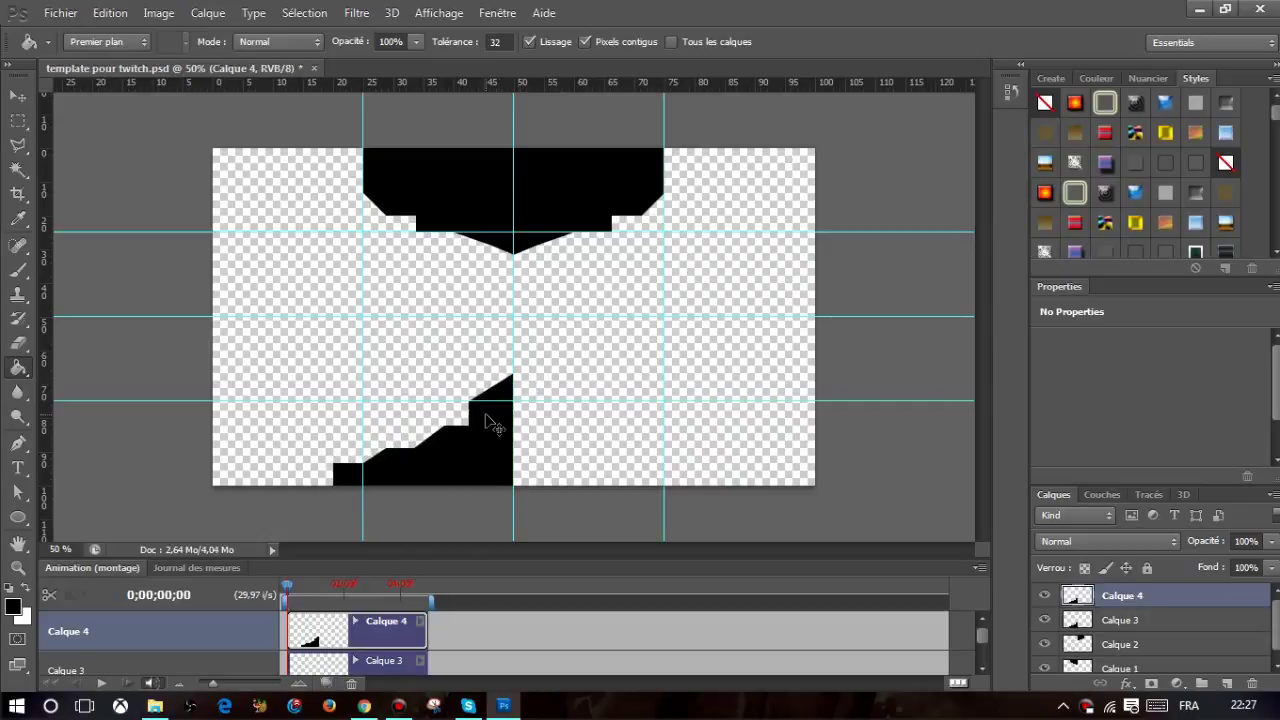
key(ctrl+t)
right_click(488, 420)
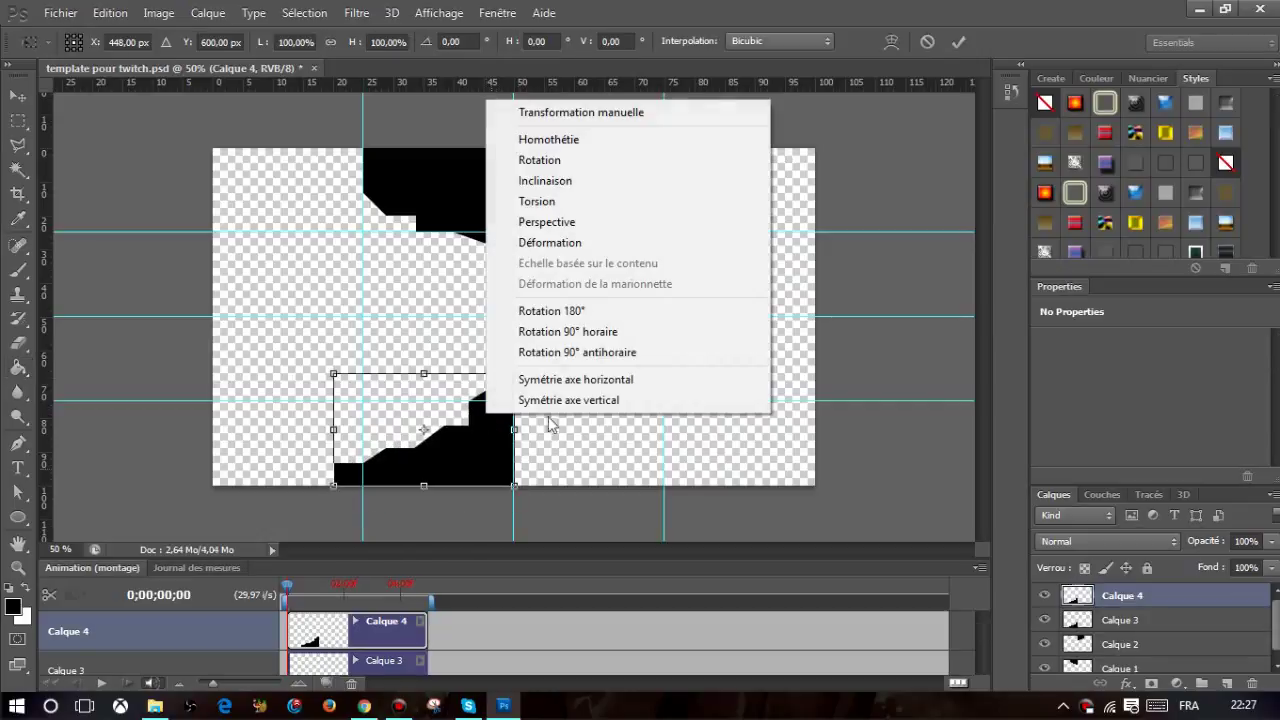
click(565, 381)
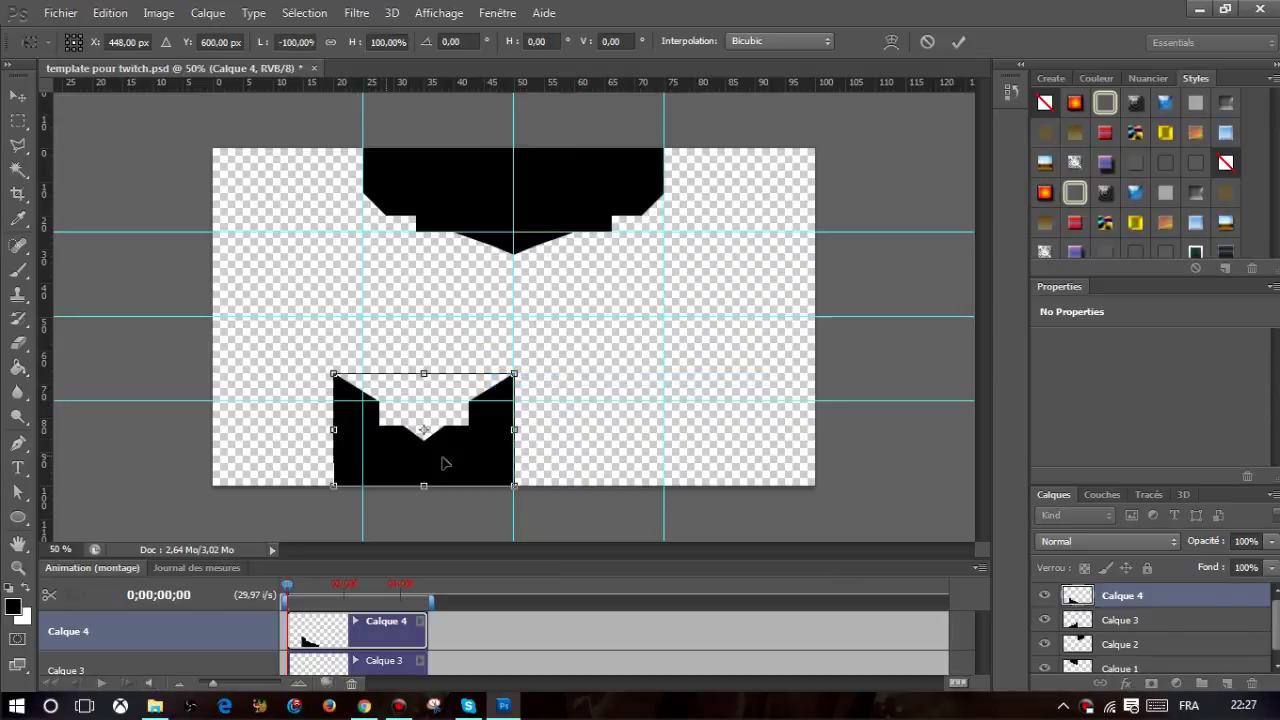
drag(445, 463, 565, 465)
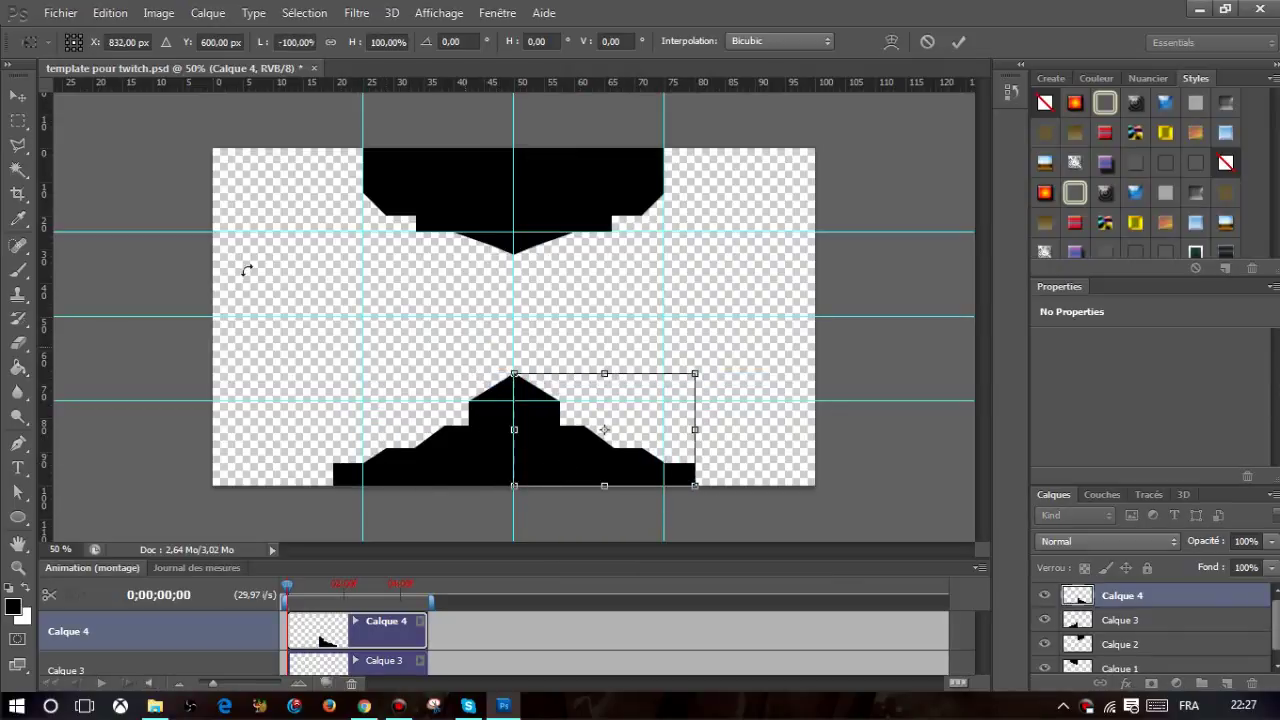
click(18, 96)
click(516, 280)
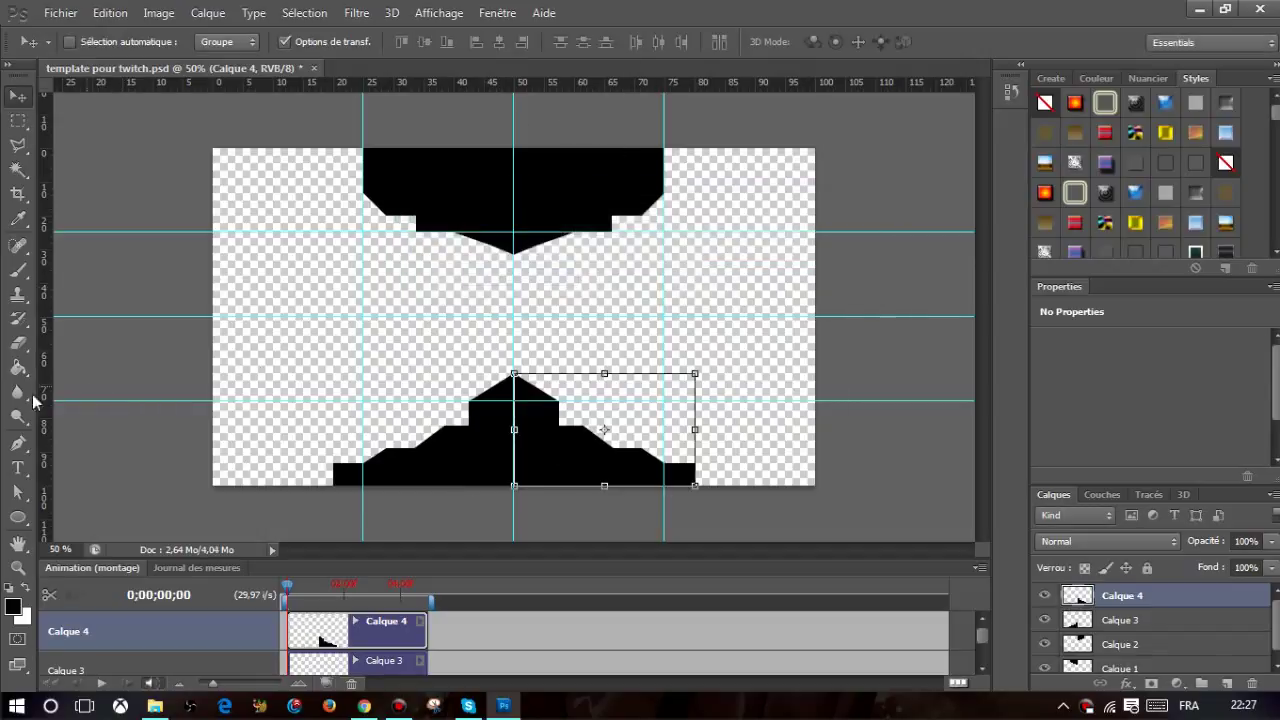
Outline the frame's left border strip with a polygonal lasso selection.
click(12, 147)
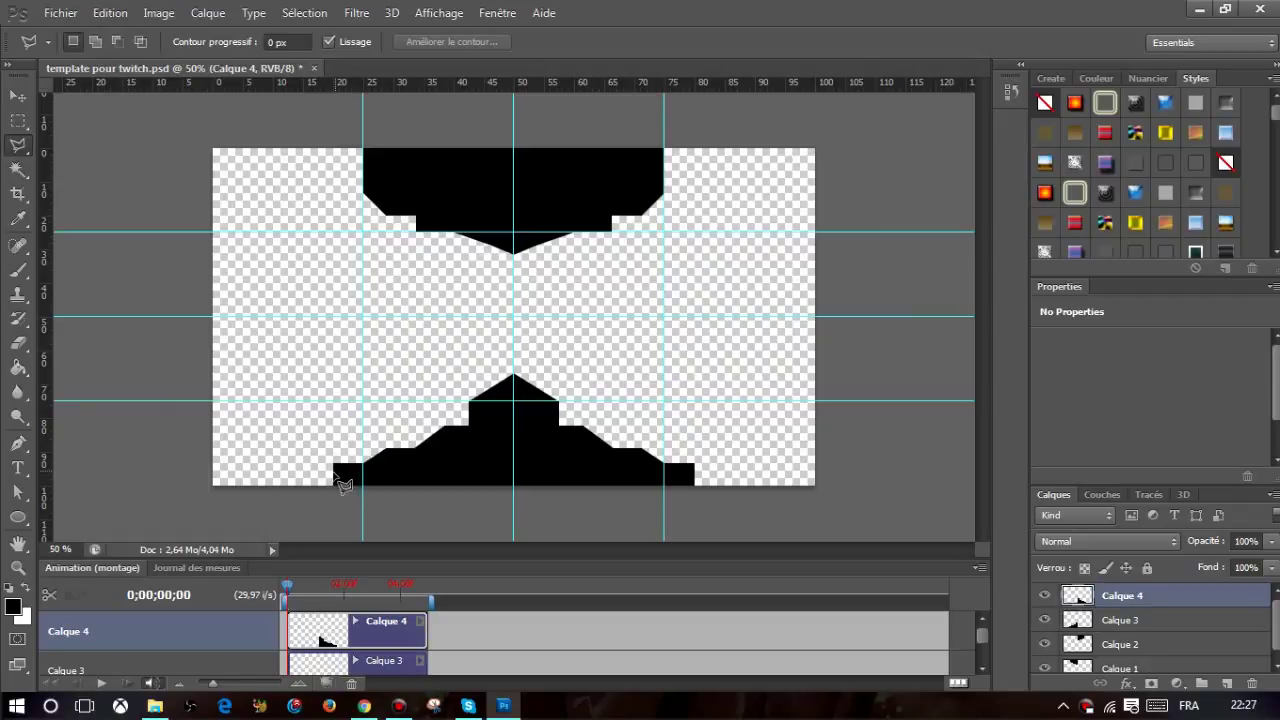
click(334, 474)
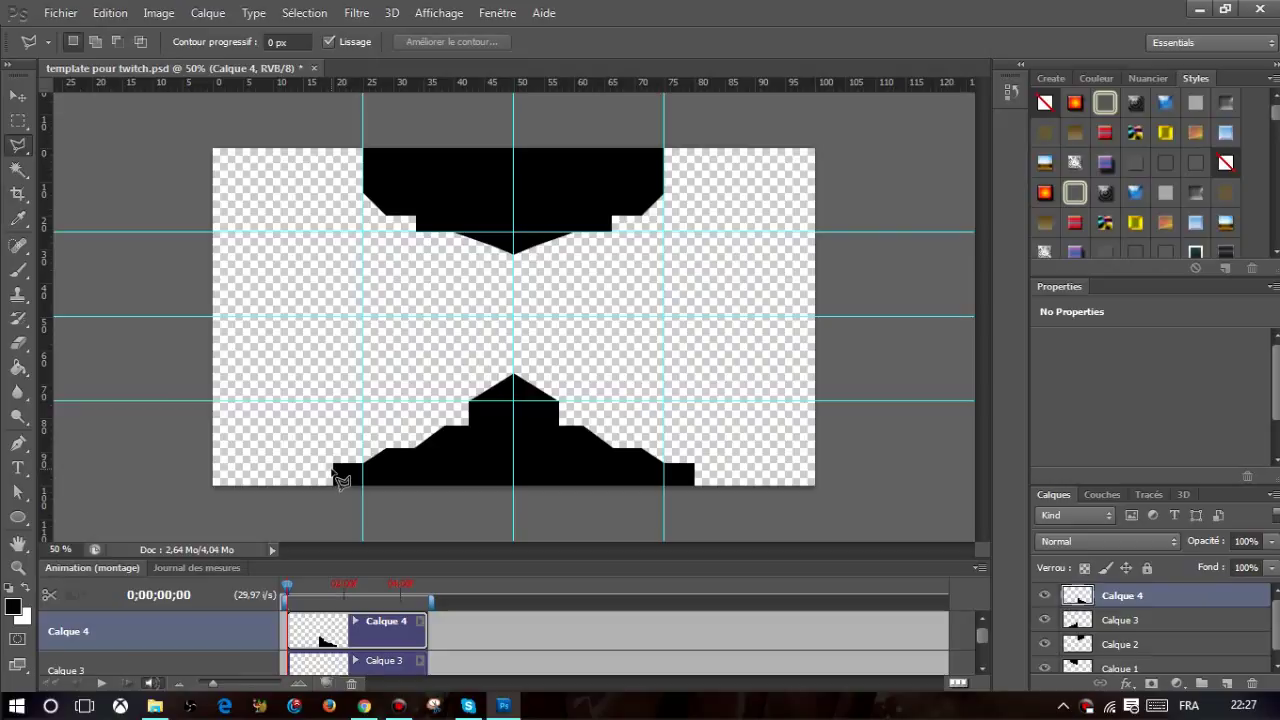
click(333, 470)
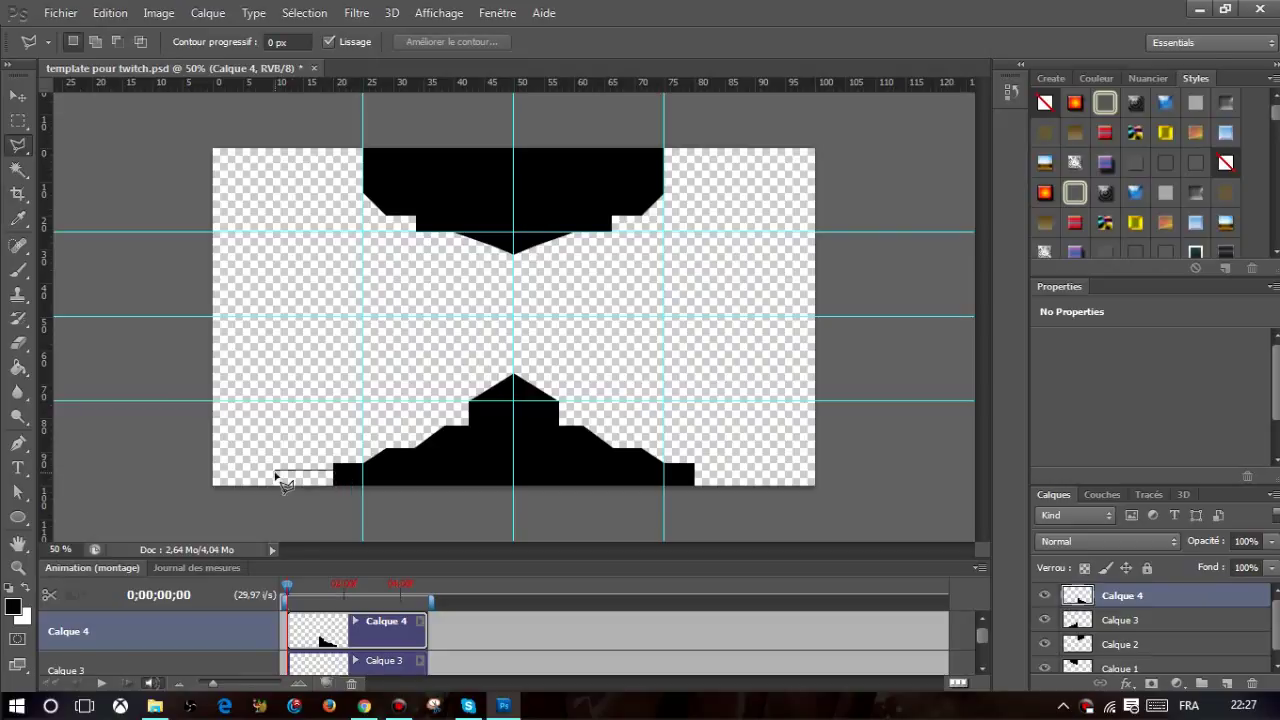
click(222, 473)
click(228, 471)
click(228, 162)
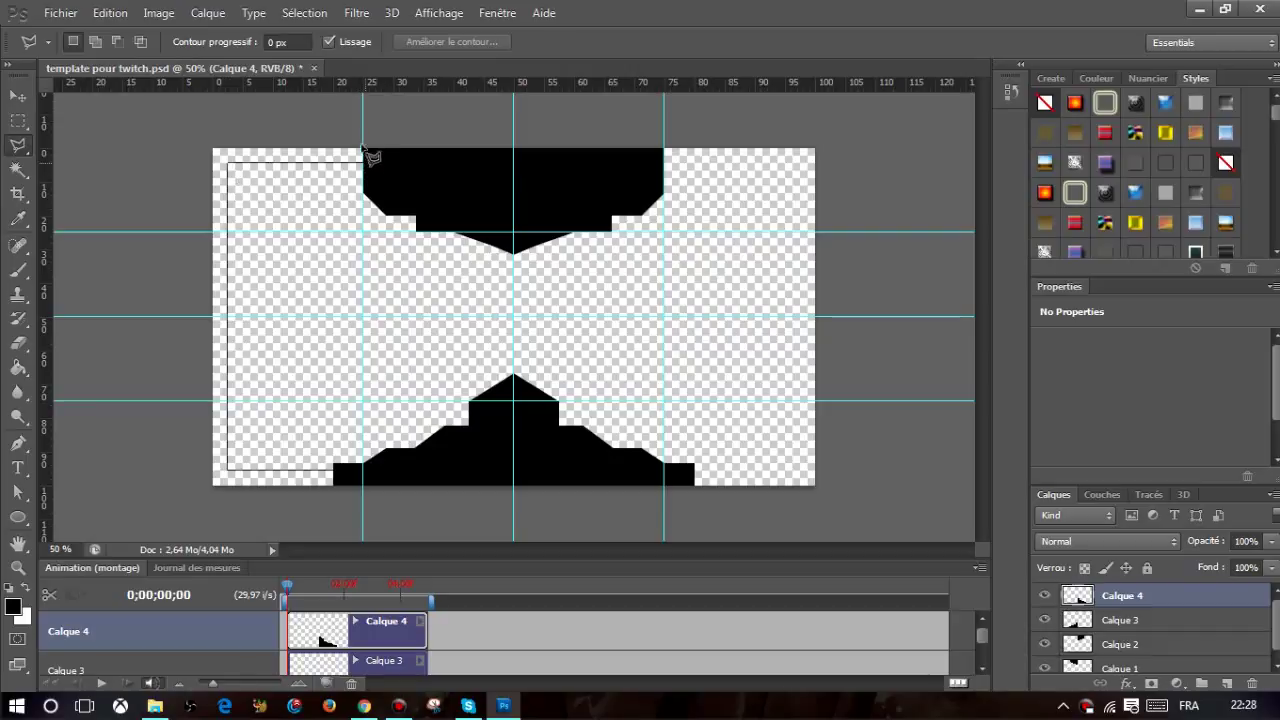
click(362, 148)
click(169, 127)
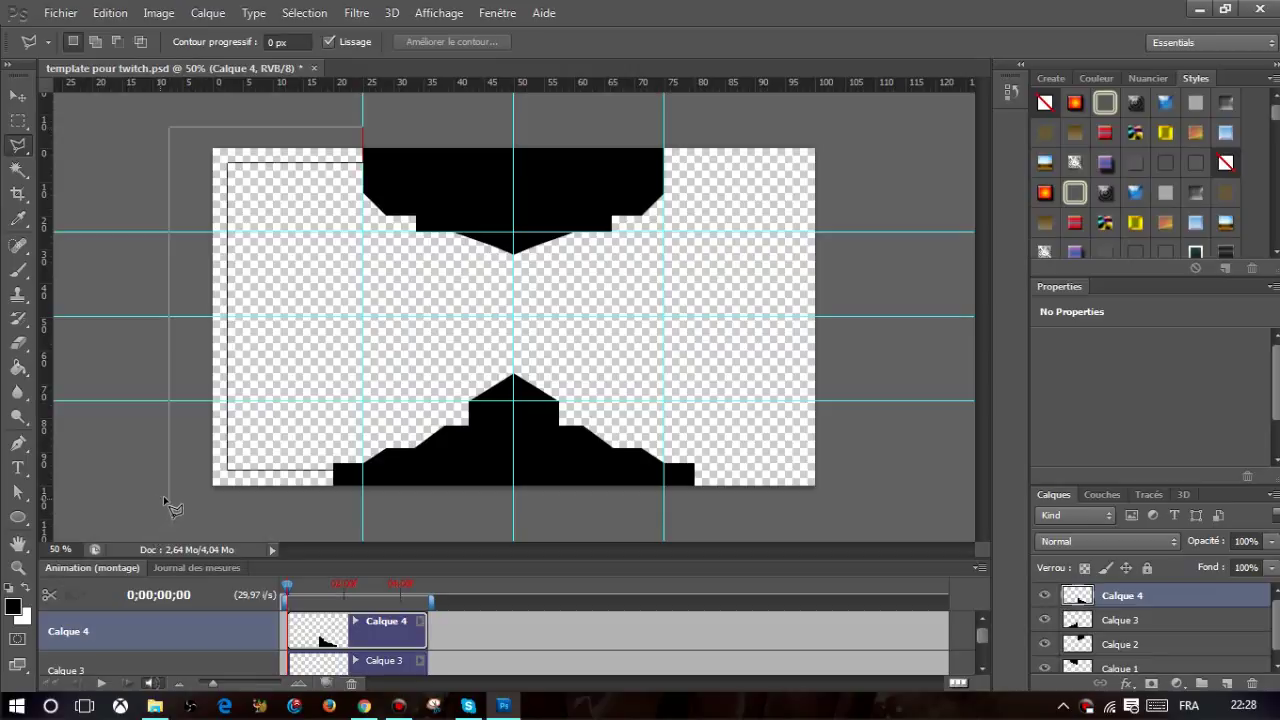
click(168, 496)
click(334, 494)
click(337, 495)
click(337, 473)
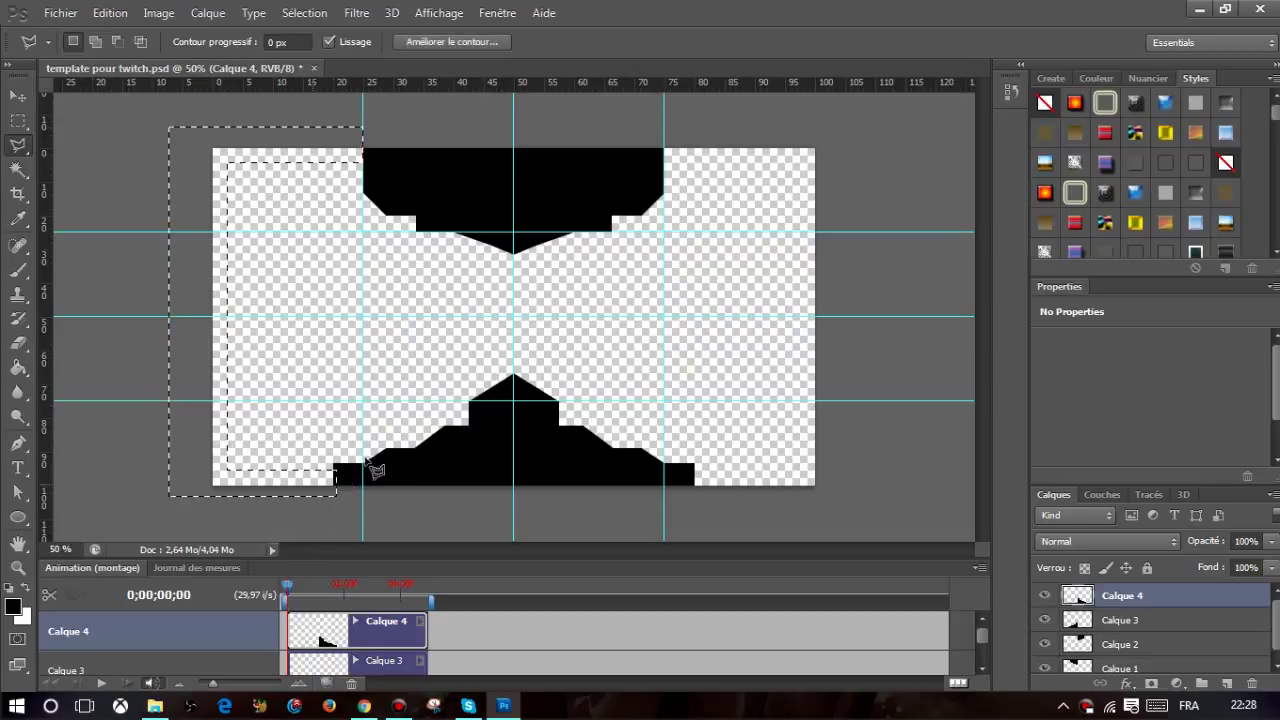
Fill the left border selection with black on a new layer, then duplicate it with Ctrl+J.
click(1226, 684)
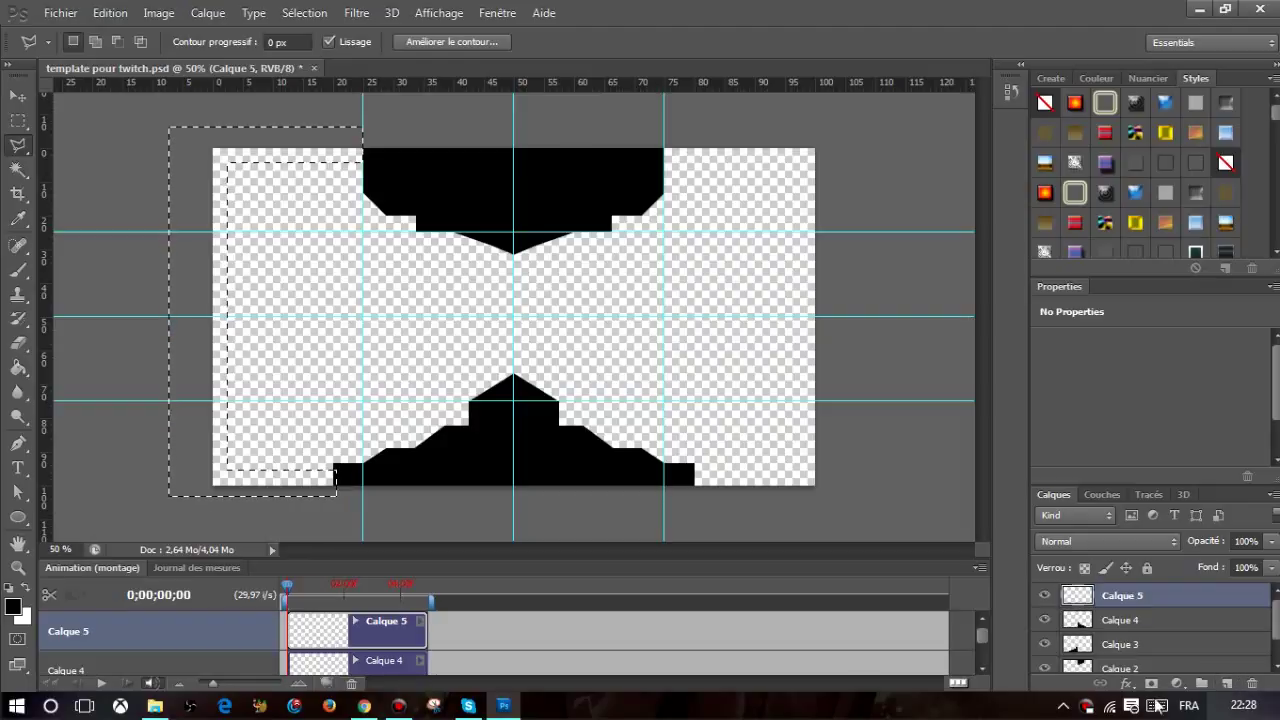
click(18, 367)
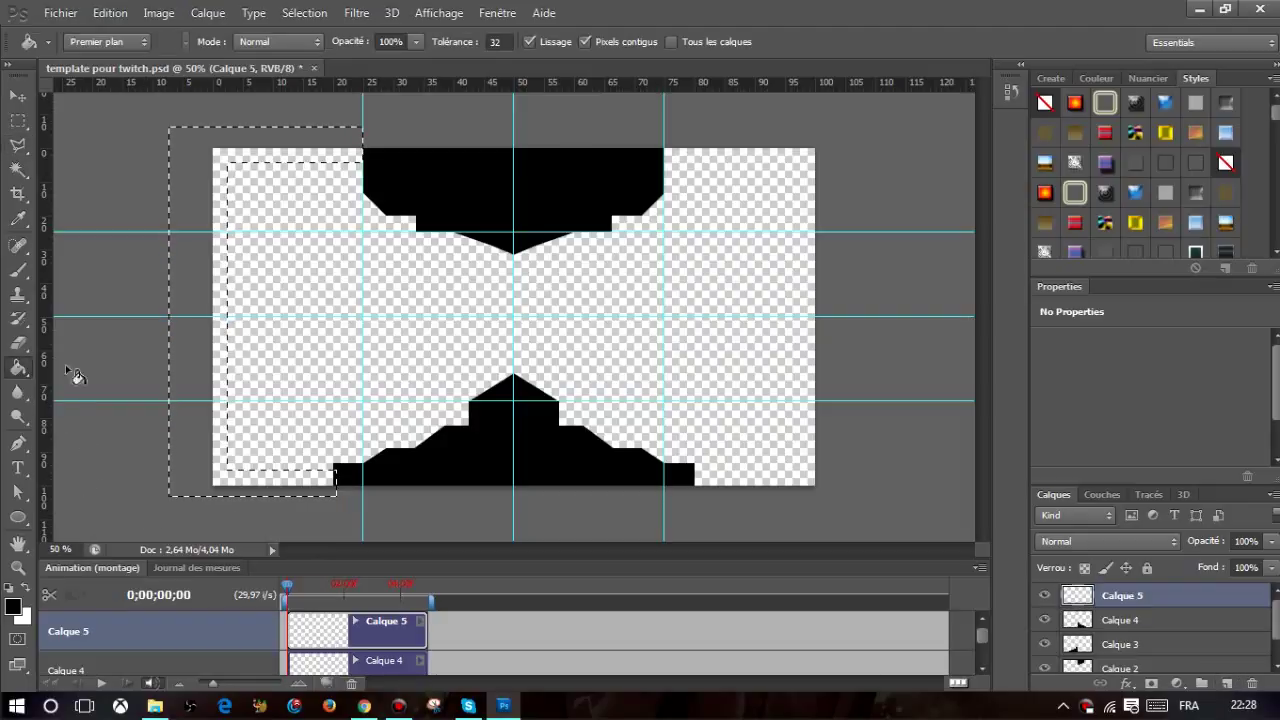
click(215, 413)
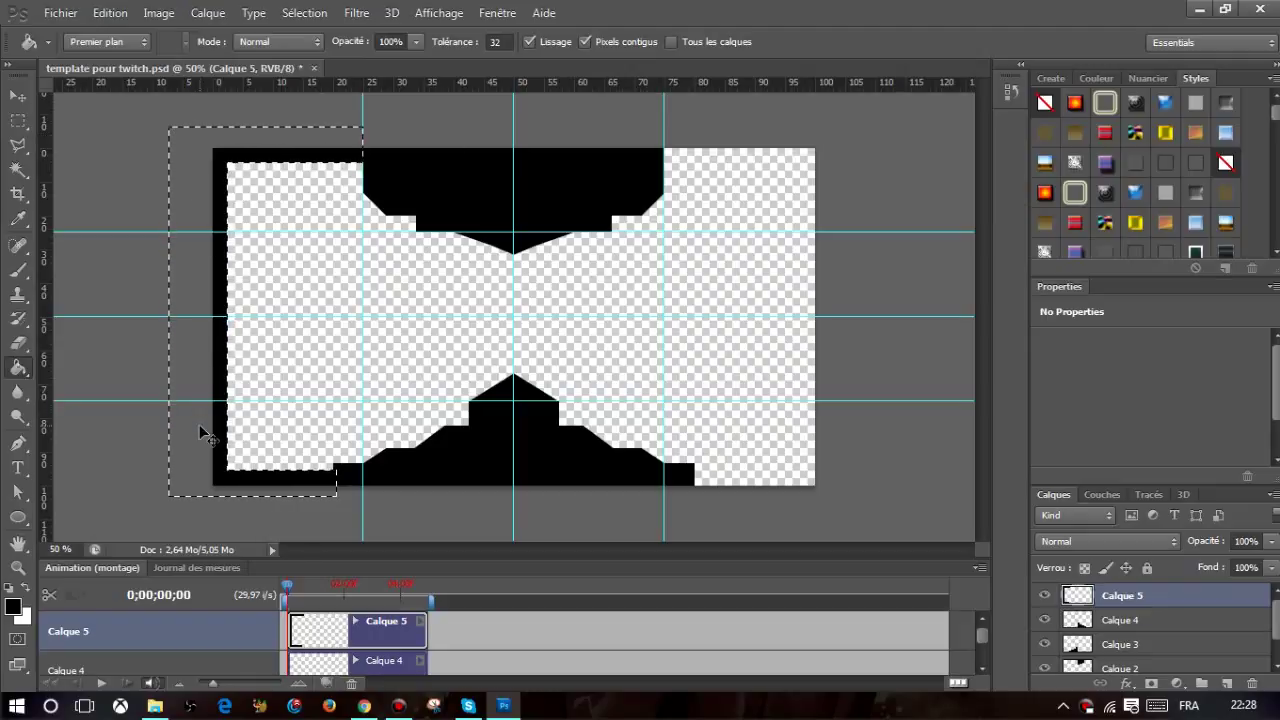
key(ctrl+j)
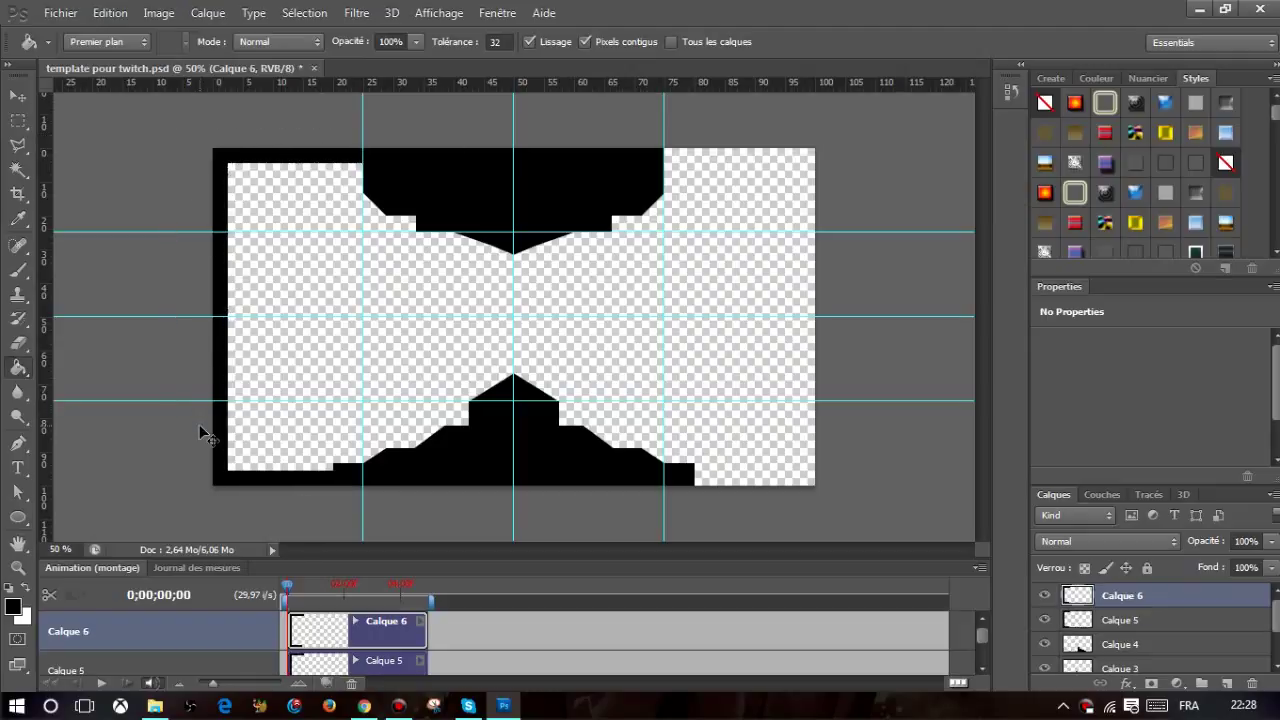
Flip the copied black strip horizontally and move it to the canvas's right edge.
key(ctrl+t)
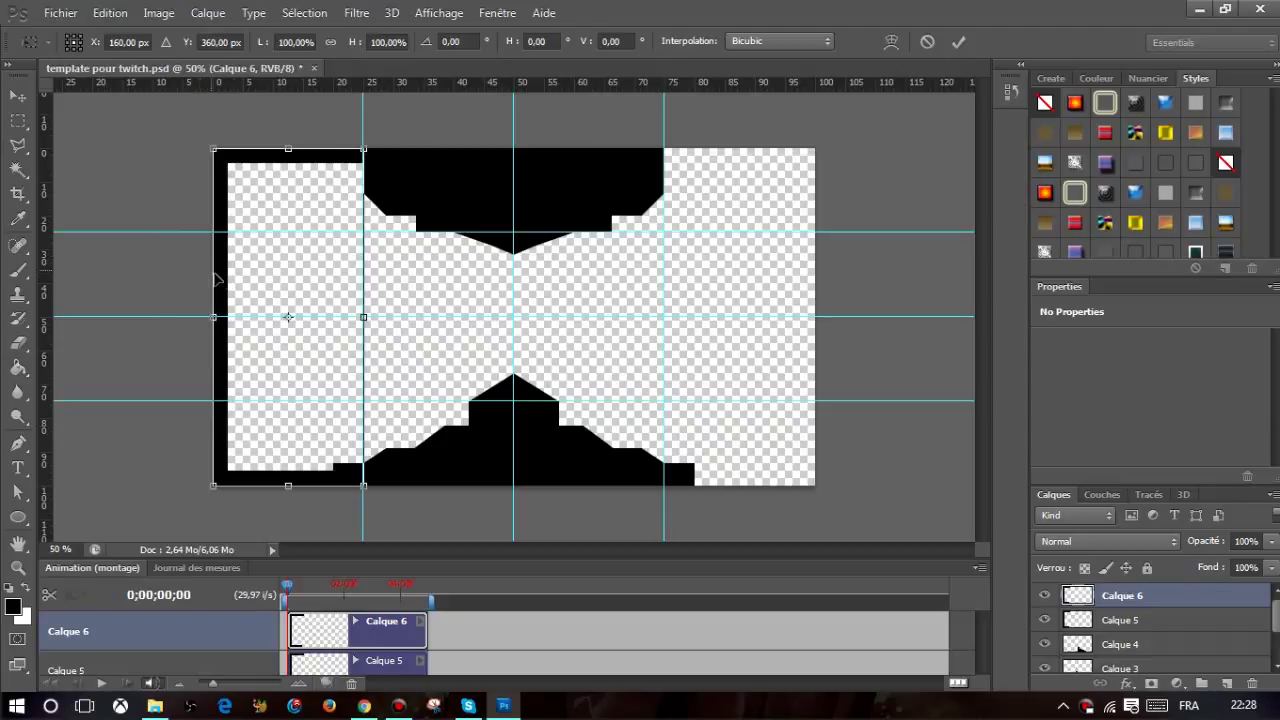
right_click(216, 280)
click(326, 551)
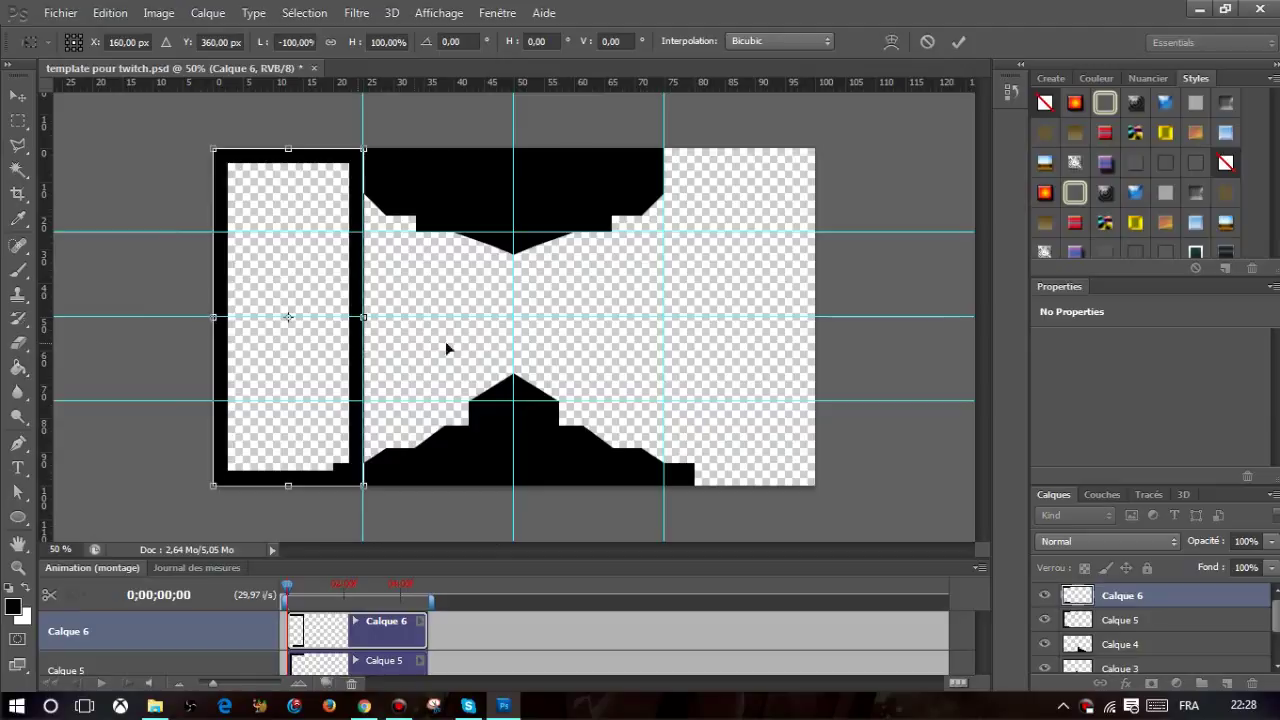
drag(358, 340, 806, 338)
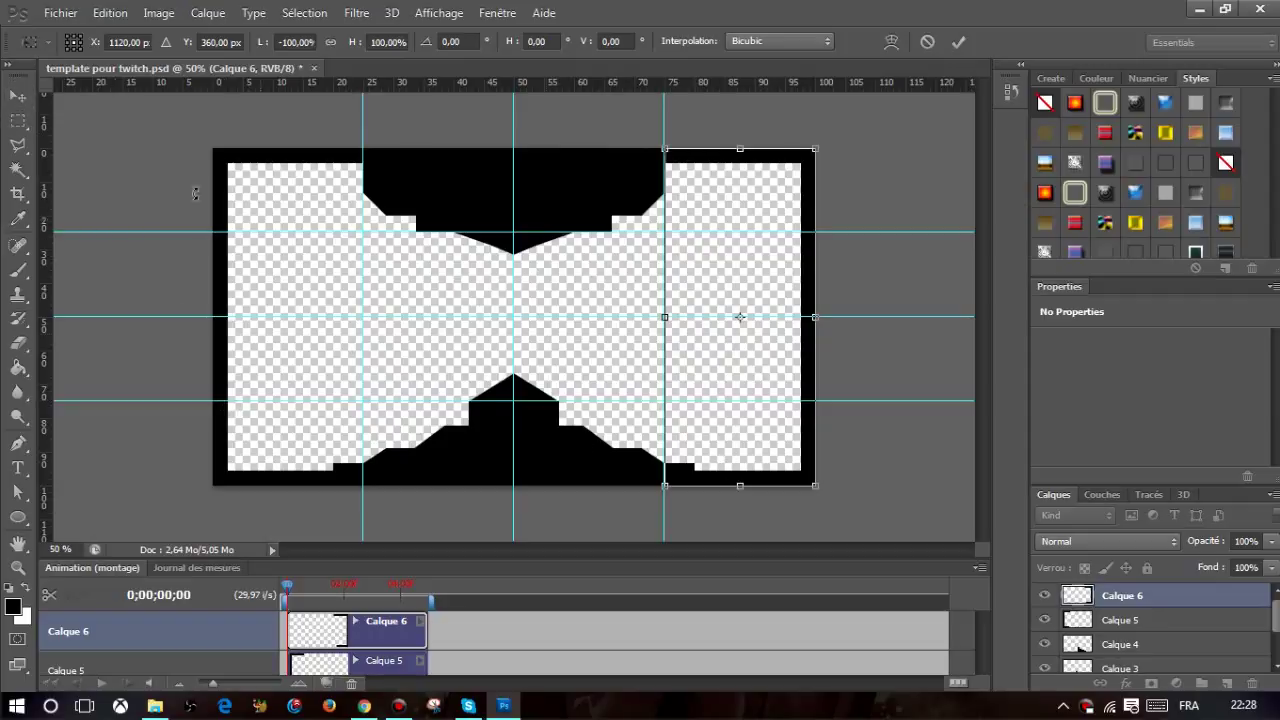
click(18, 96)
click(514, 278)
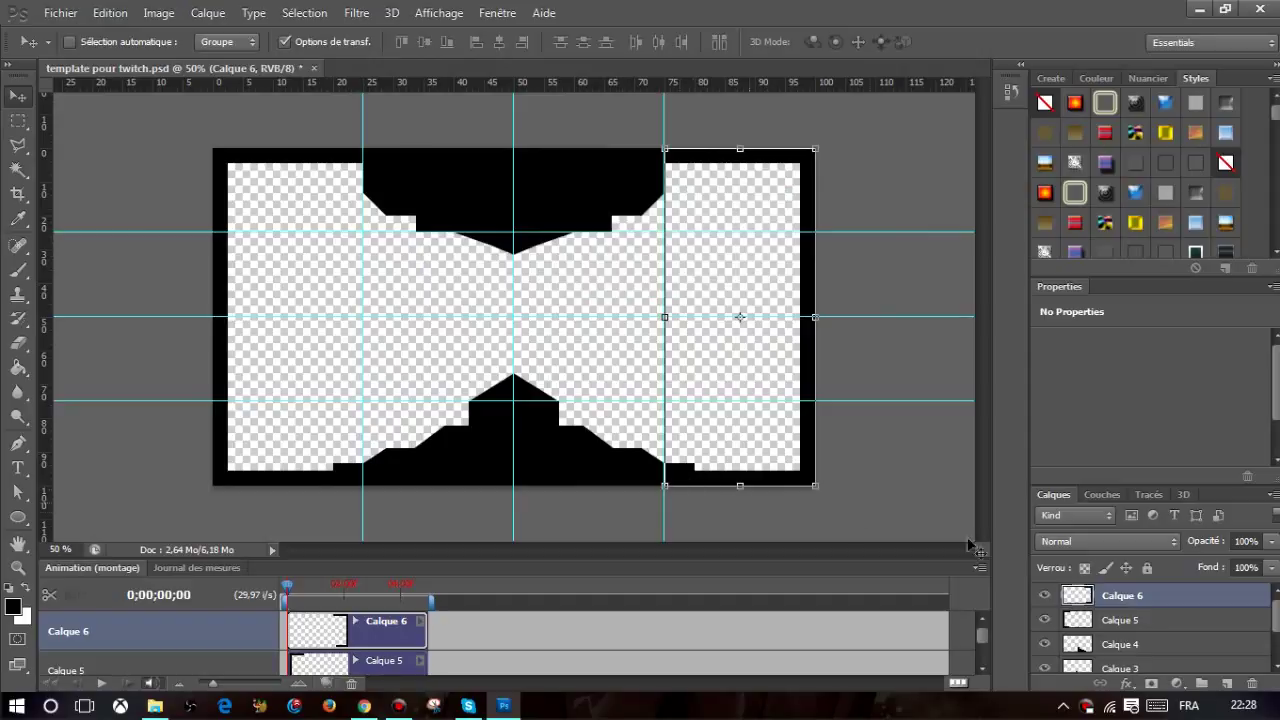
scroll(1116, 627, down, 3)
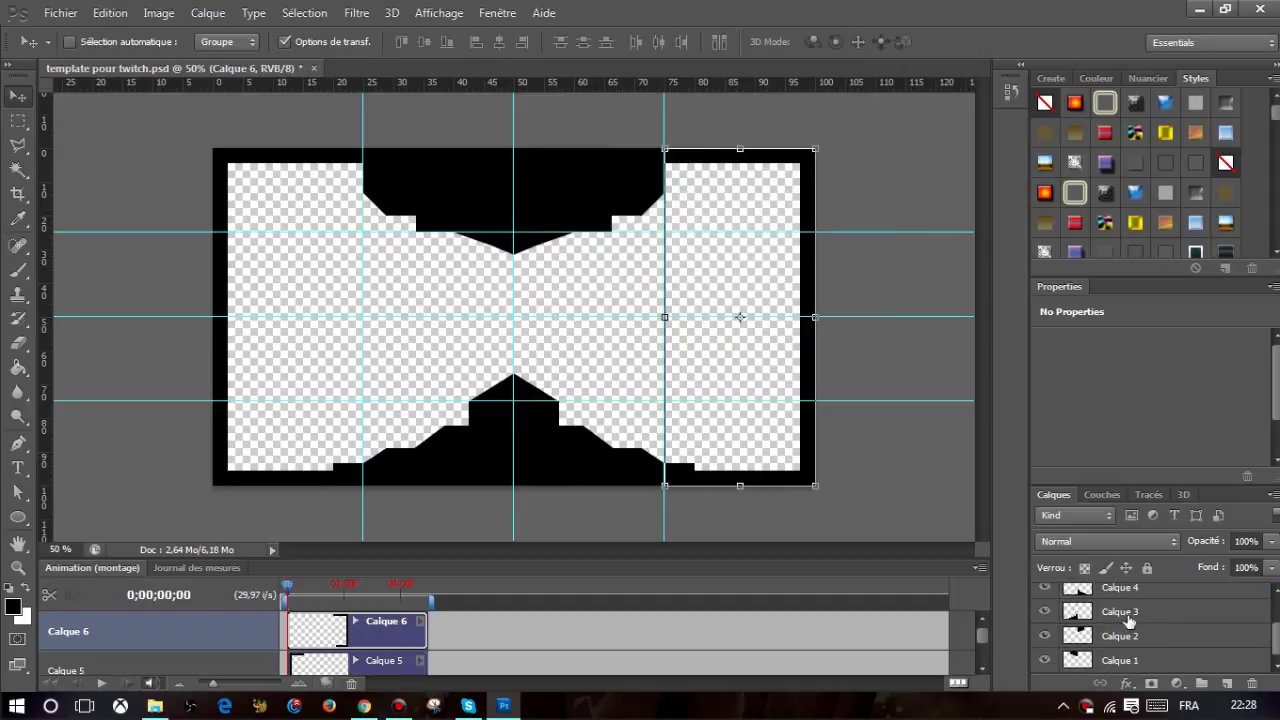
Select the bottom-left gap on Calque 3 and fill it black.
click(1125, 612)
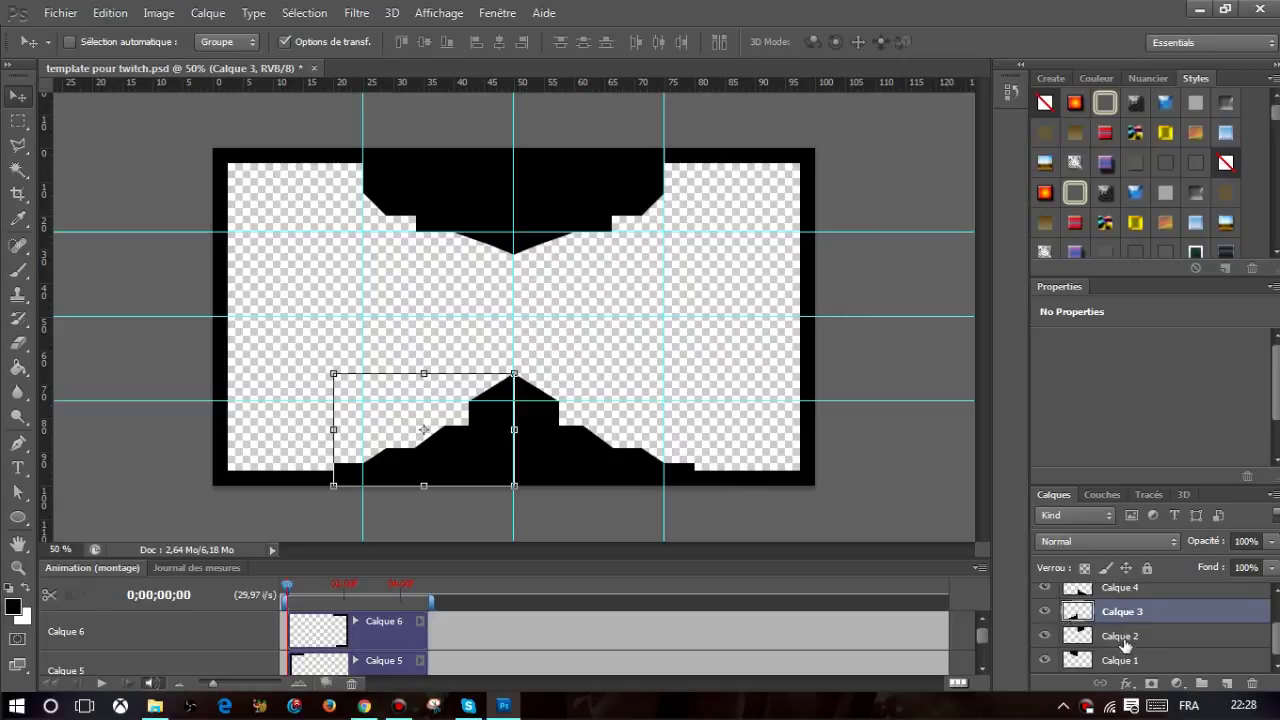
scroll(1100, 618, up, 1)
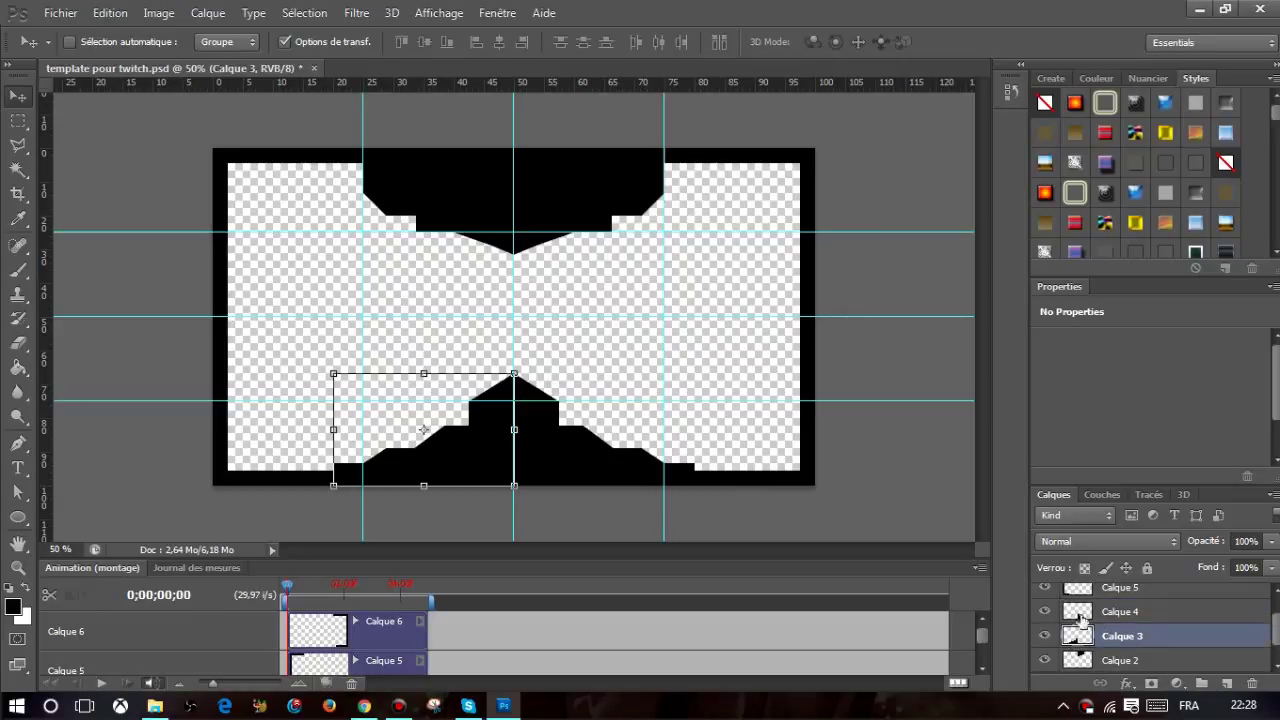
click(15, 148)
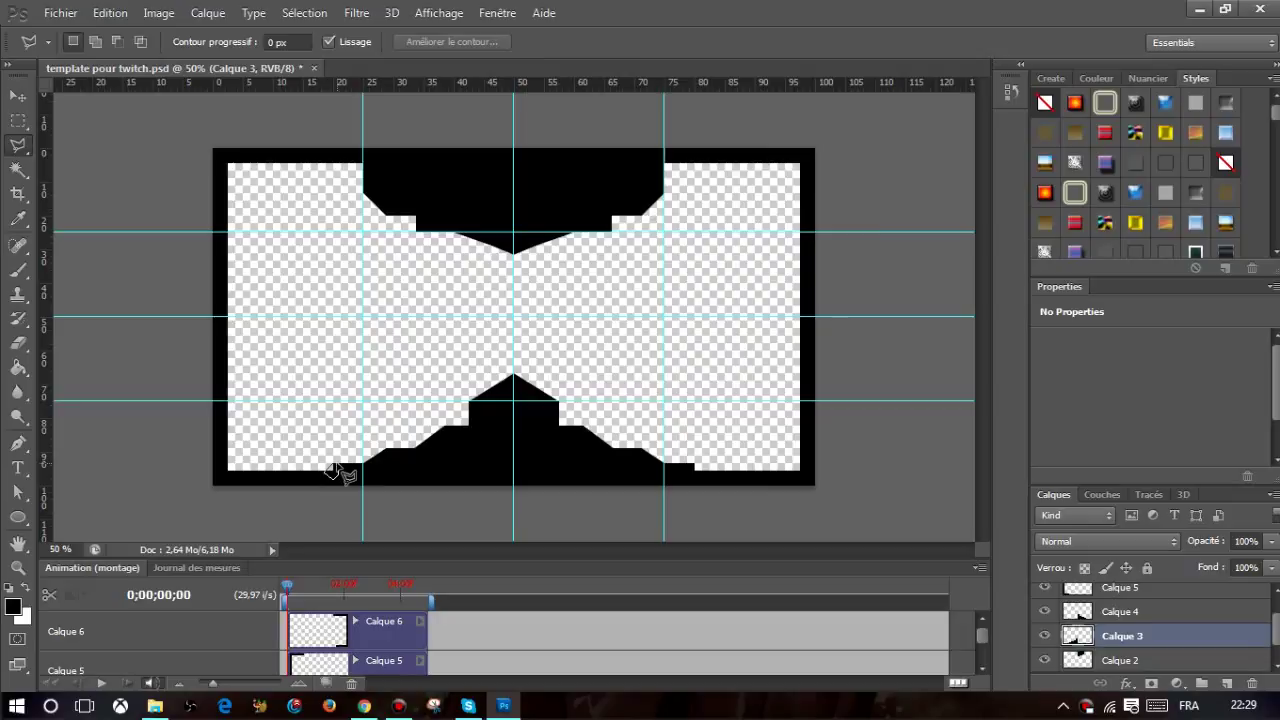
click(414, 486)
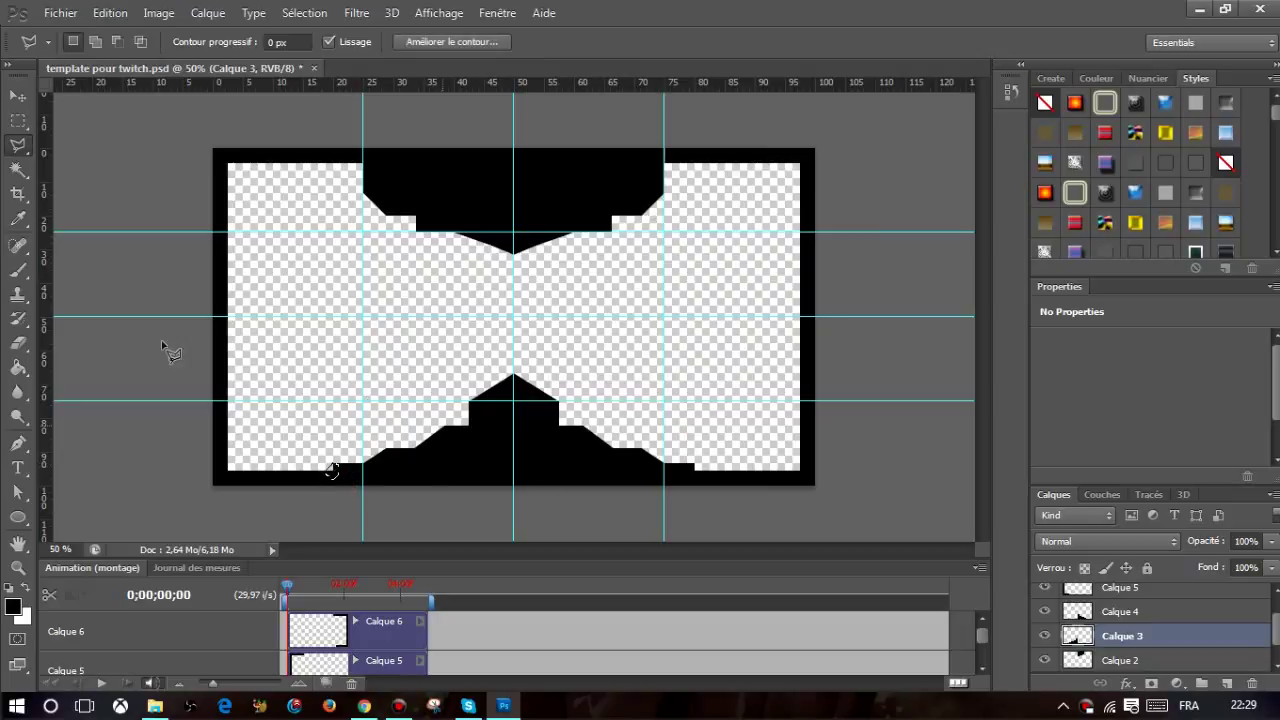
click(18, 367)
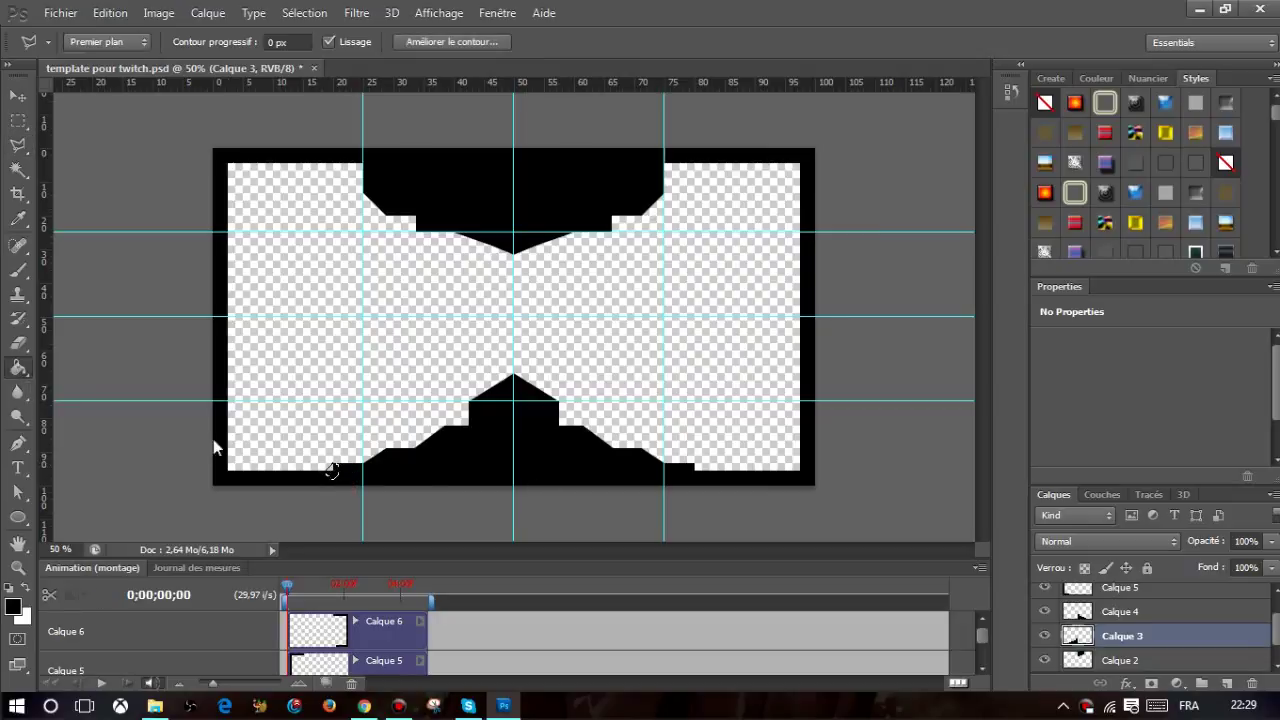
Fill the bottom-right gap where the bottom peak meets the border black on Calque 4.
click(18, 124)
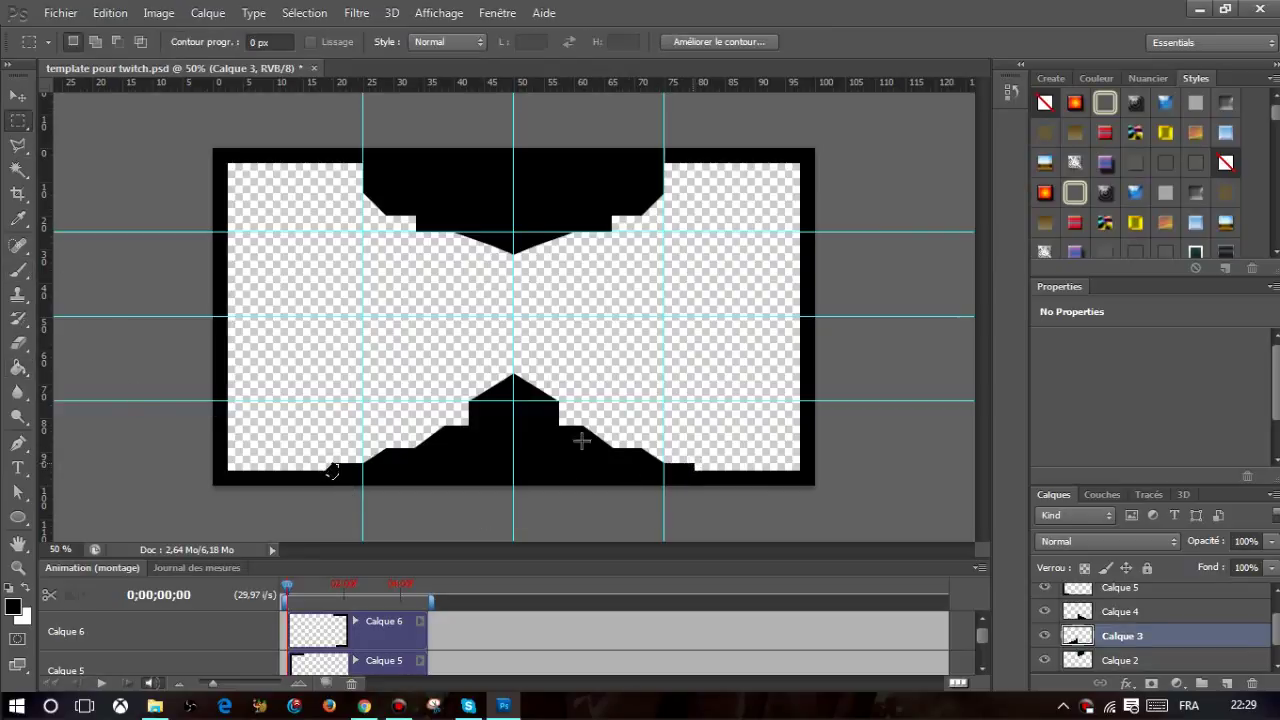
click(18, 145)
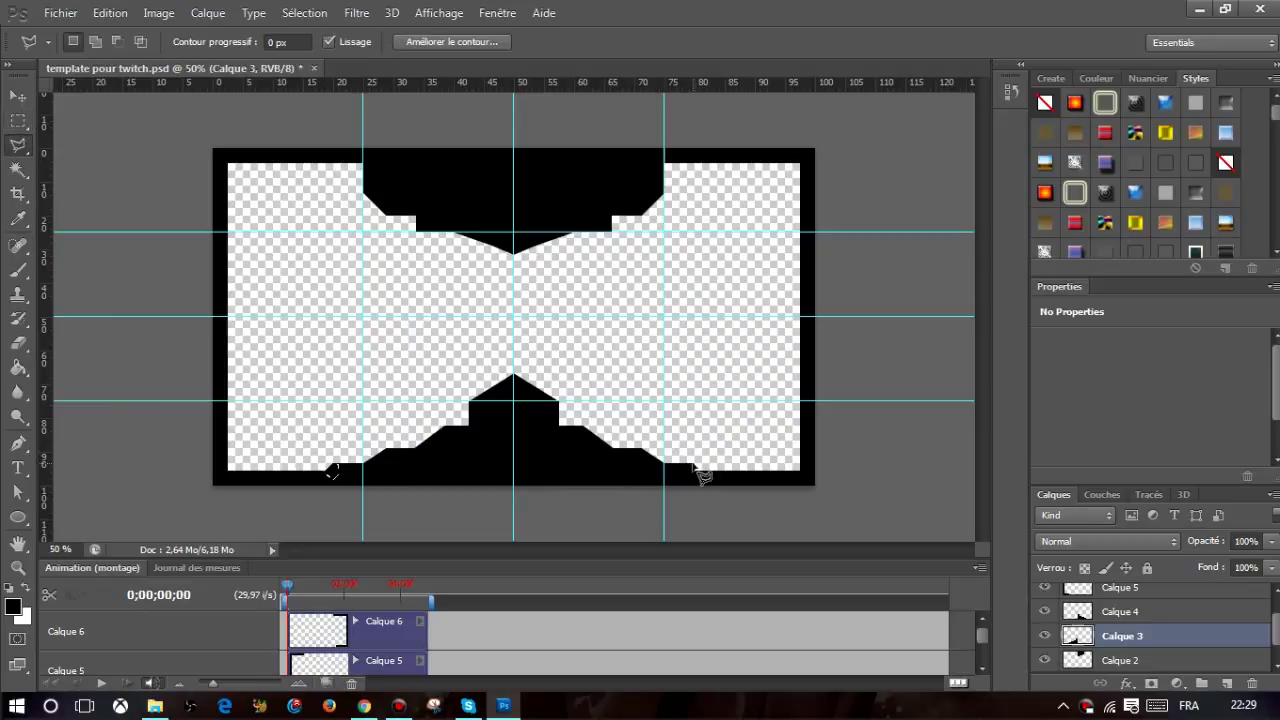
click(1136, 612)
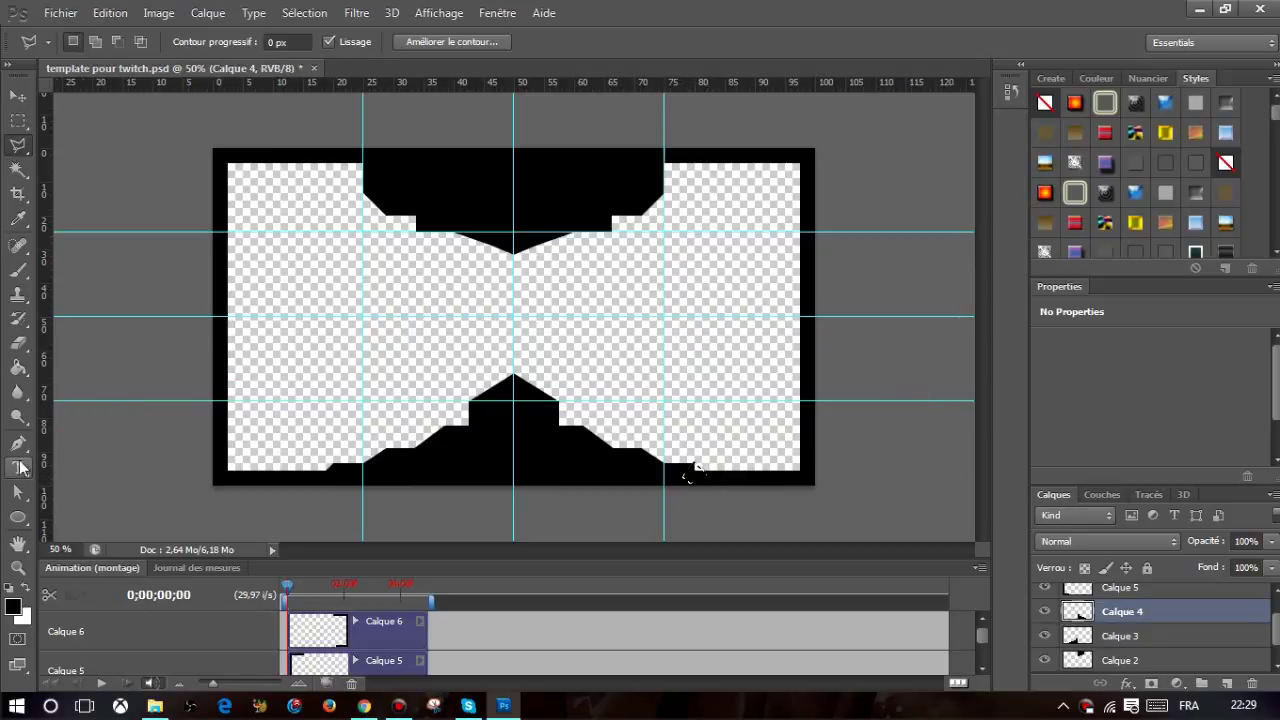
click(18, 367)
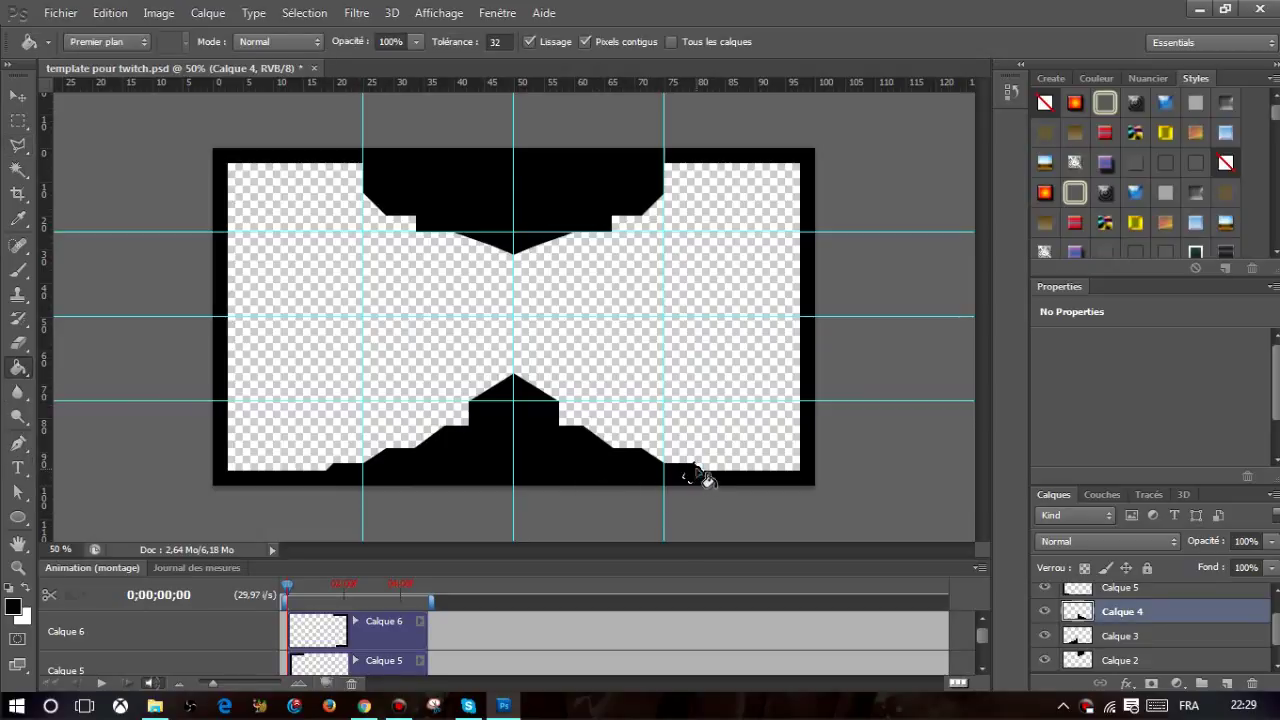
key(m)
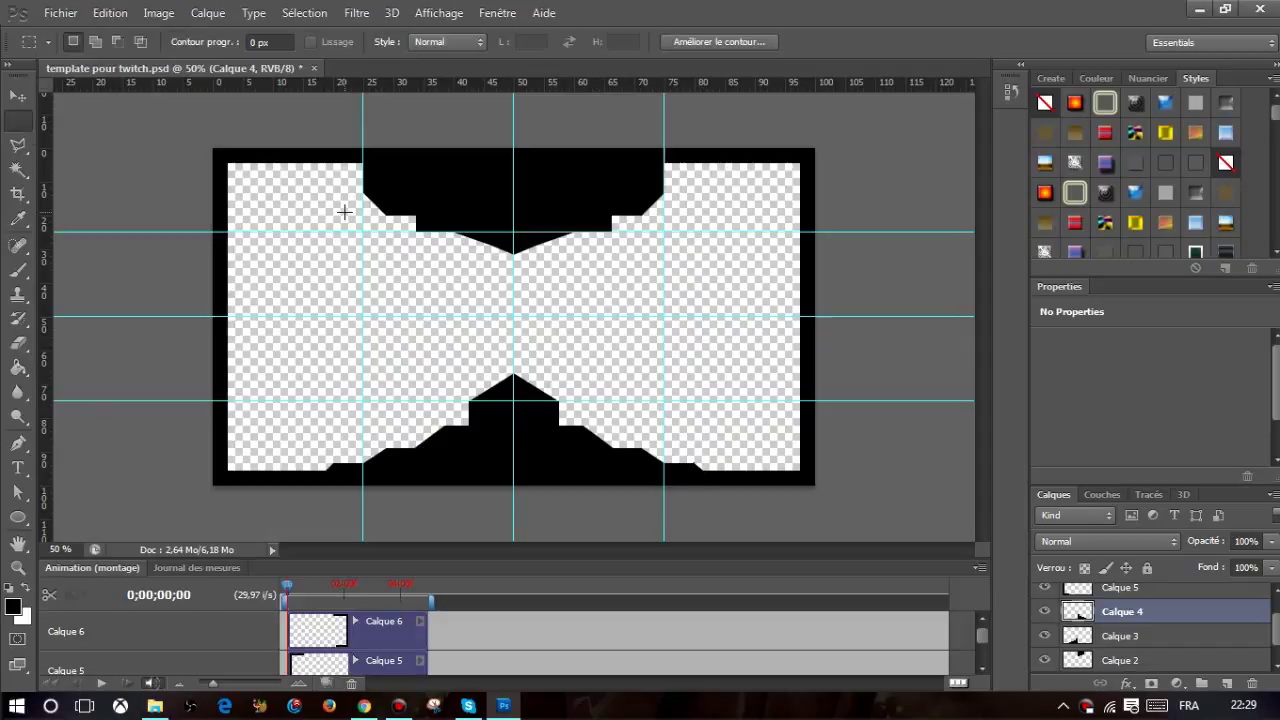
click(344, 212)
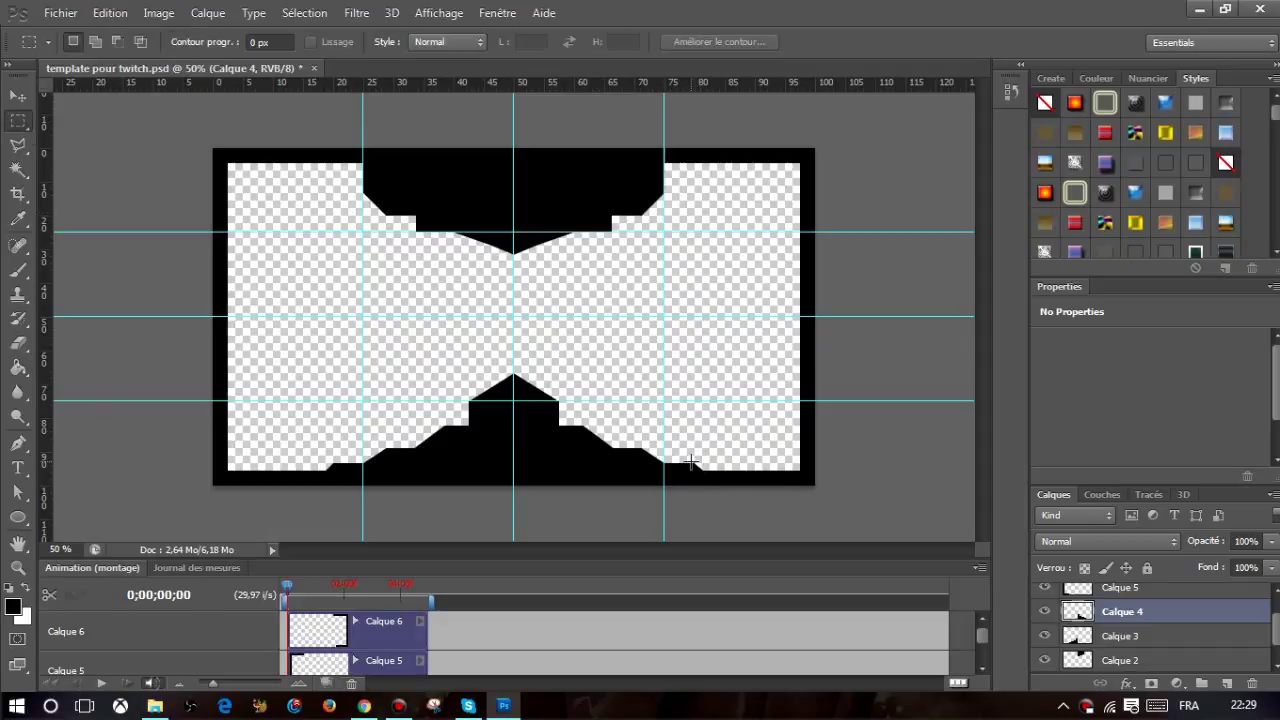
mouse_move(711, 457)
mouse_down()
mouse_move(940, 434)
mouse_move(988, 454)
mouse_up()
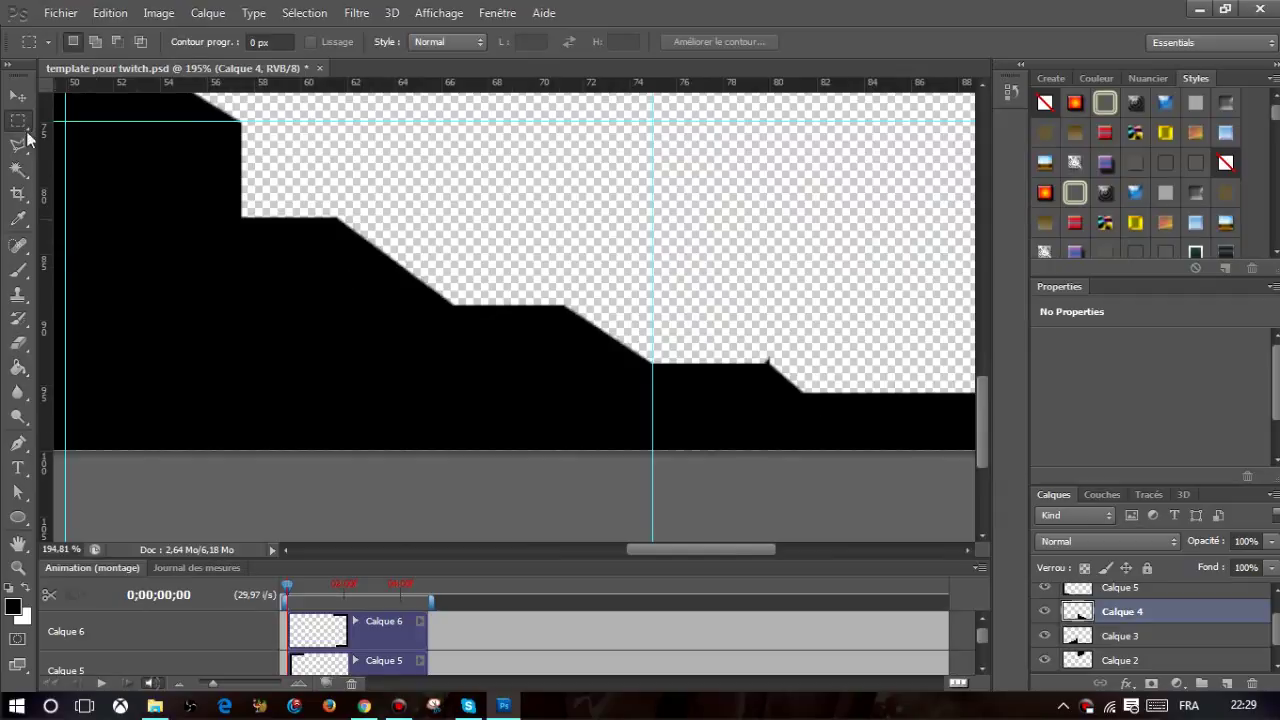
drag(737, 323, 838, 360)
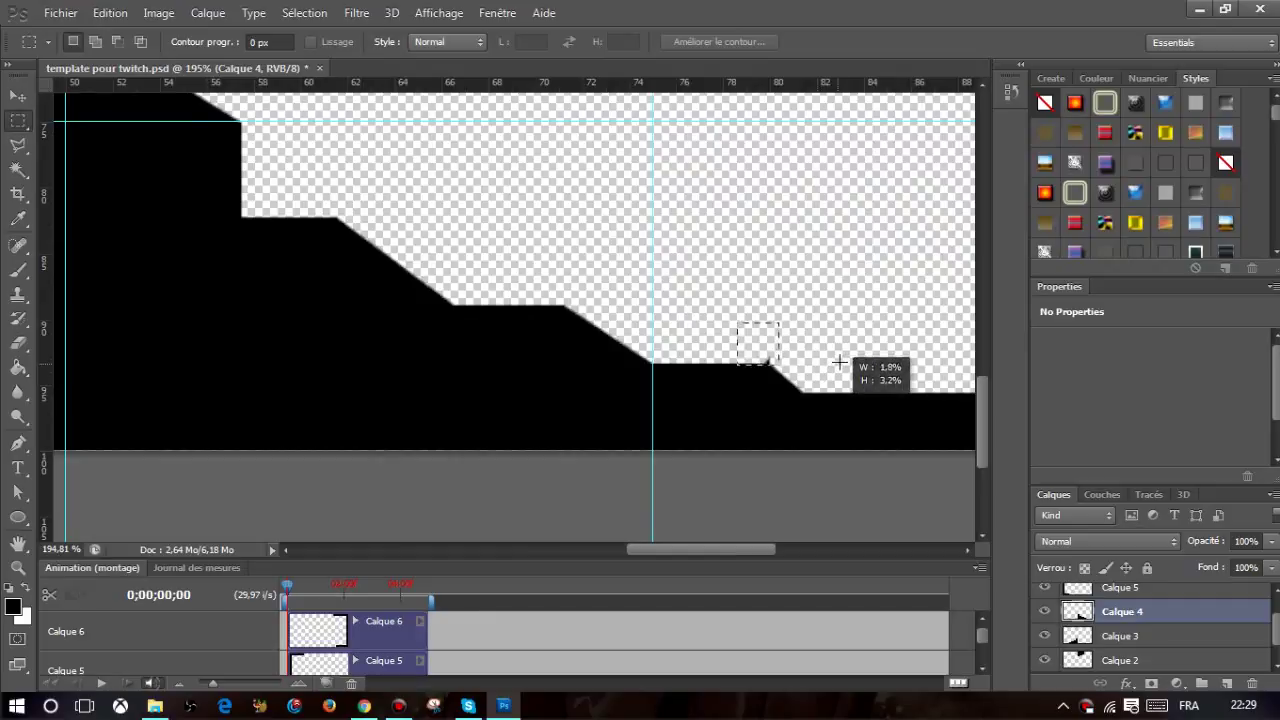
drag(838, 360, 834, 359)
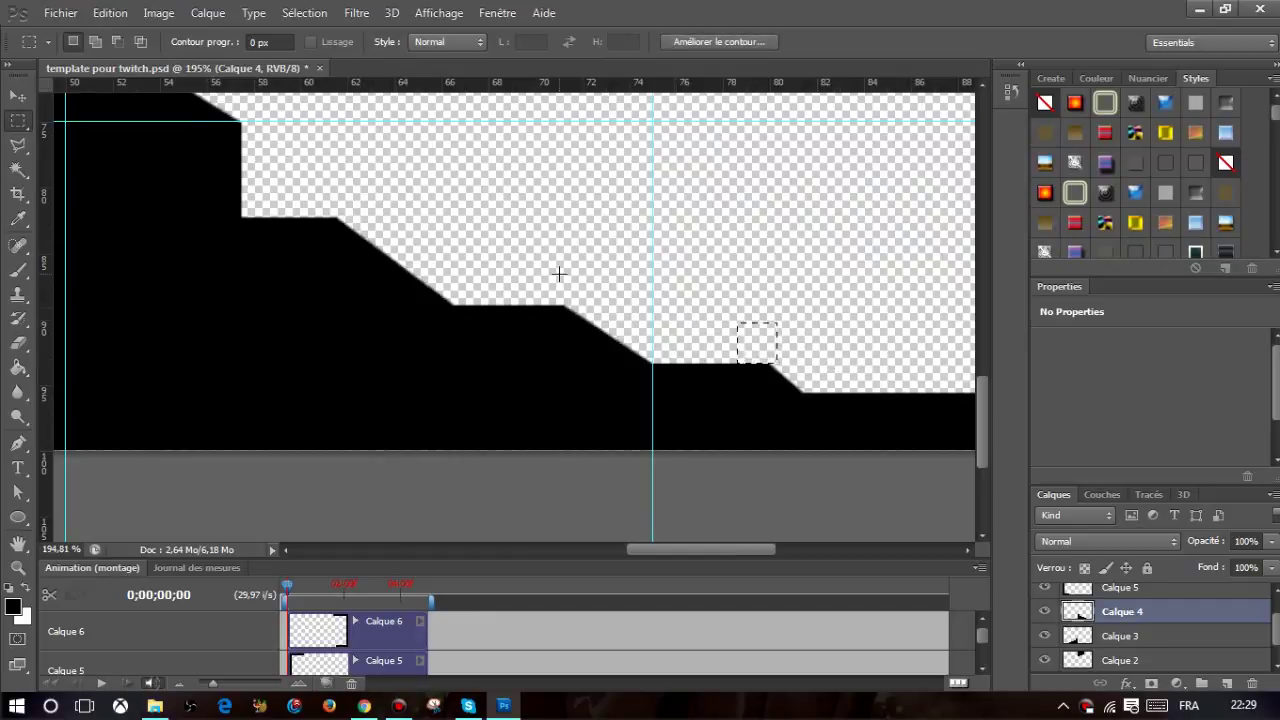
scroll(557, 271, down, 2)
scroll(559, 274, down, 2)
scroll(559, 274, down, 1)
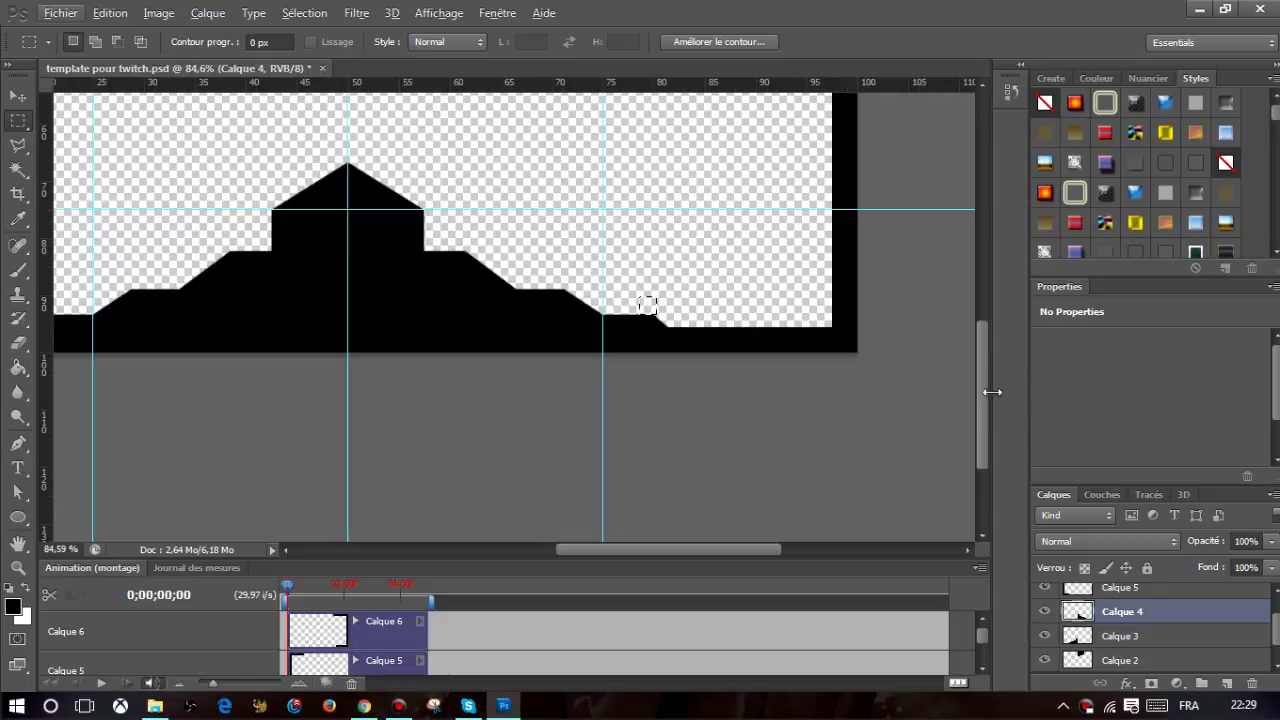
scroll(560, 325, up, 3)
scroll(559, 325, down, 2)
scroll(534, 277, up, 1)
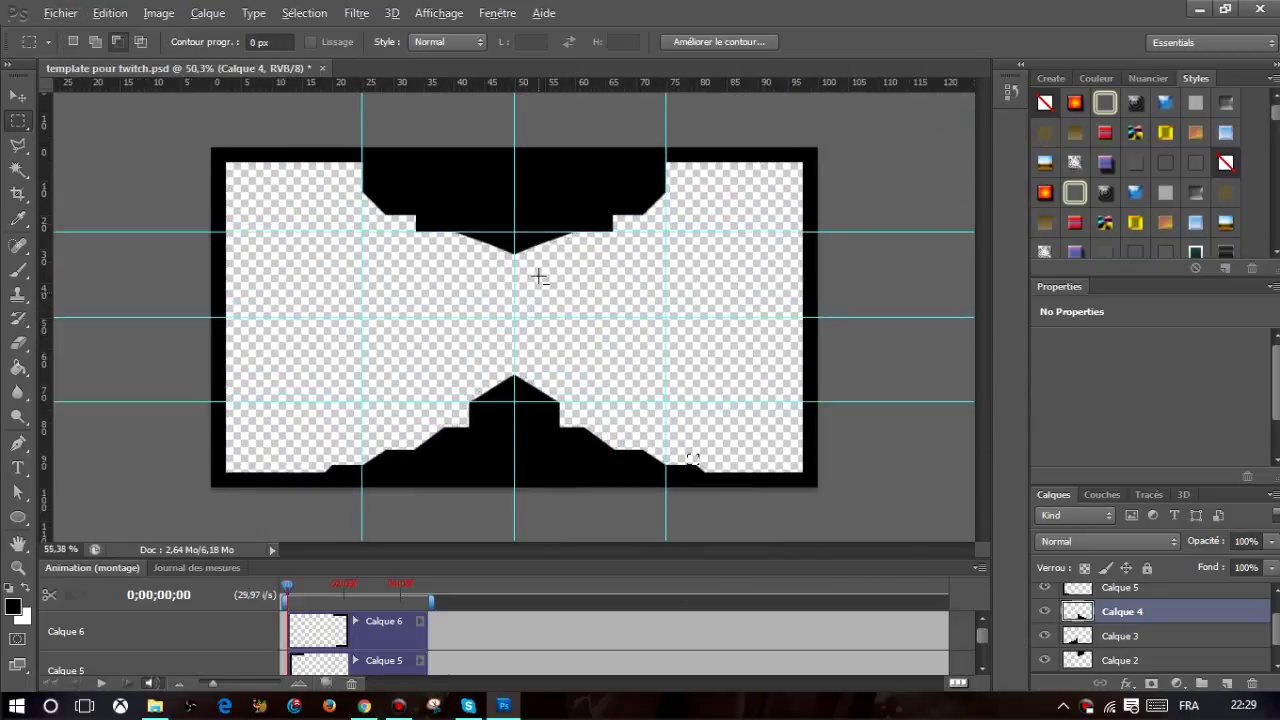
scroll(611, 197, up, 1)
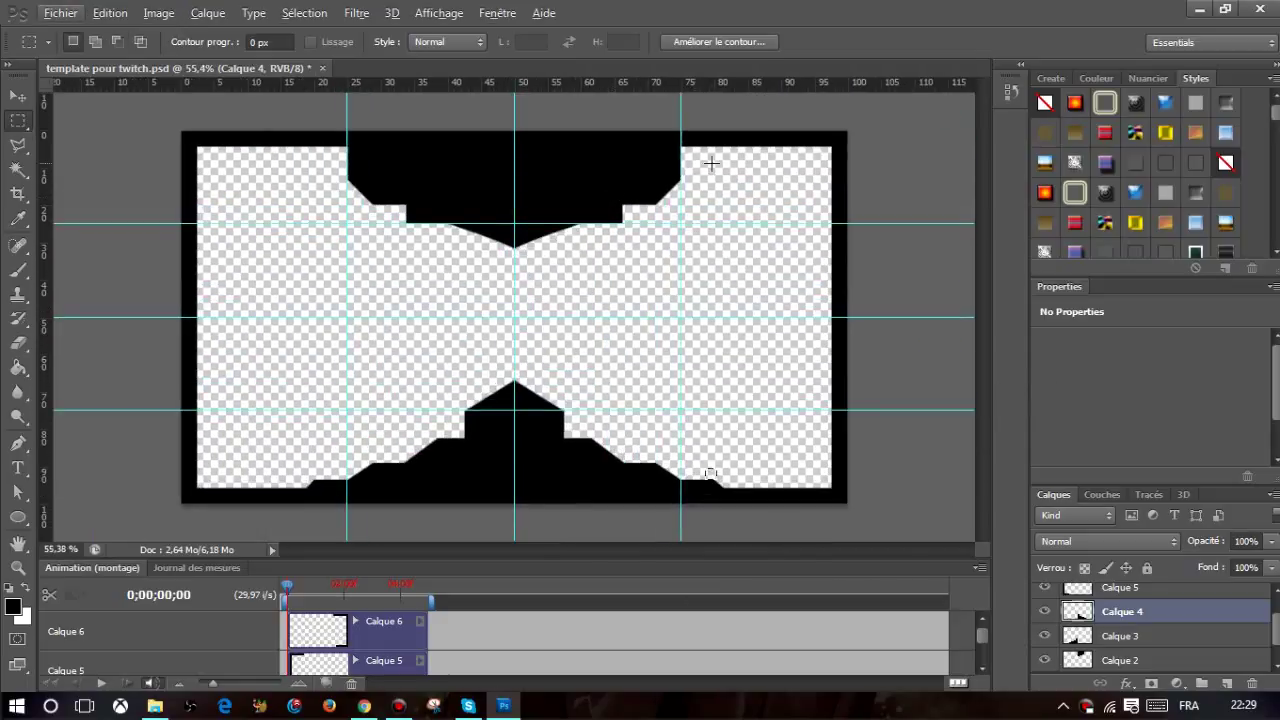
scroll(711, 163, up, 1)
drag(977, 300, 977, 282)
scroll(800, 210, up, 1)
scroll(854, 200, up, 1)
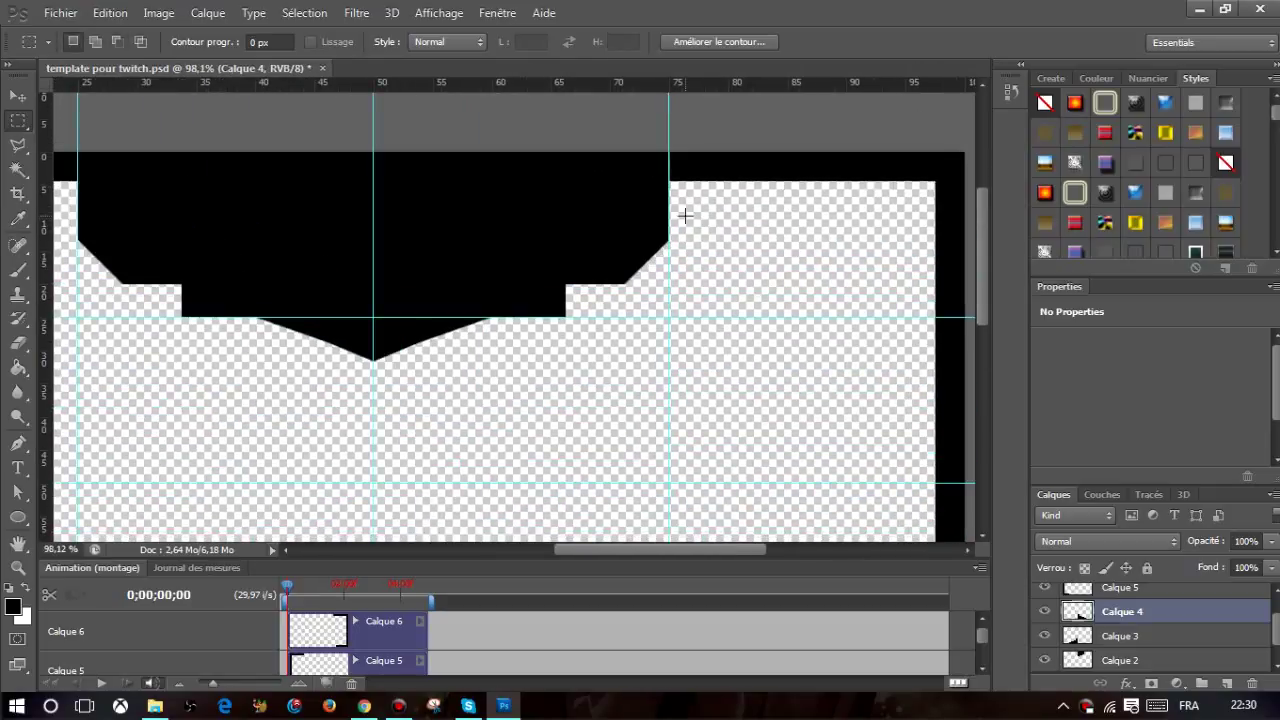
scroll(1150, 640, down, 1)
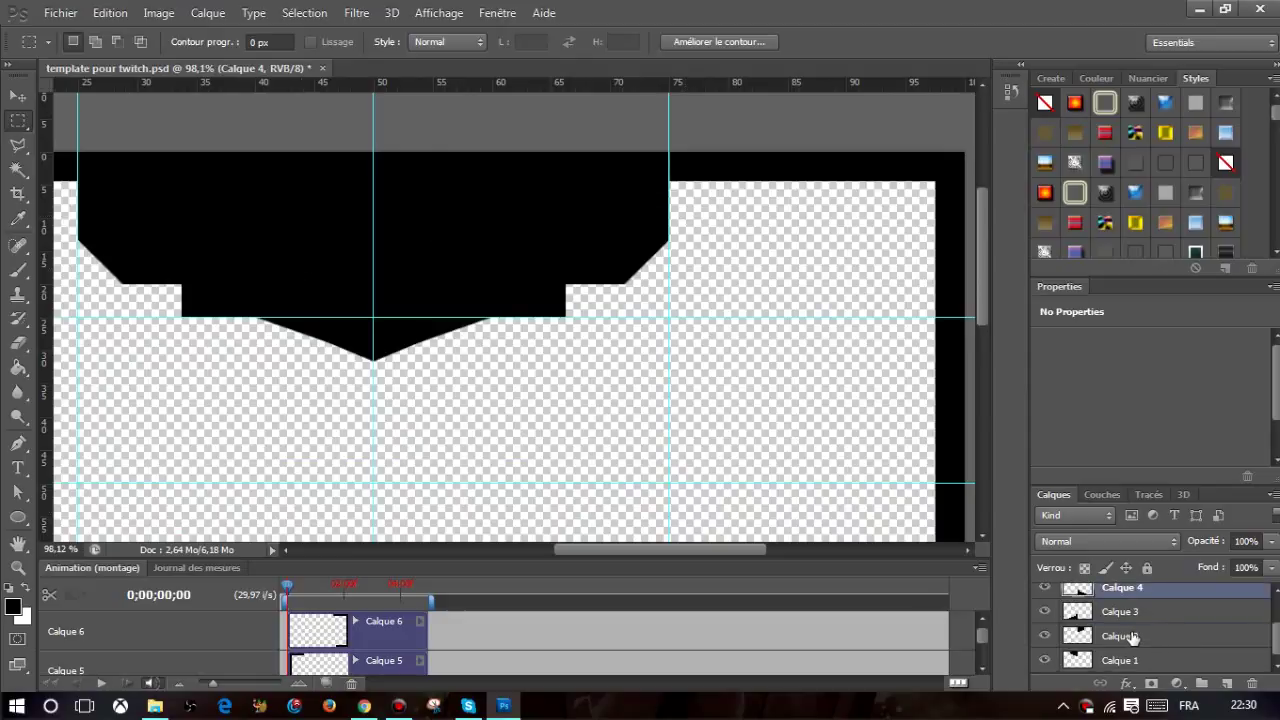
click(1128, 660)
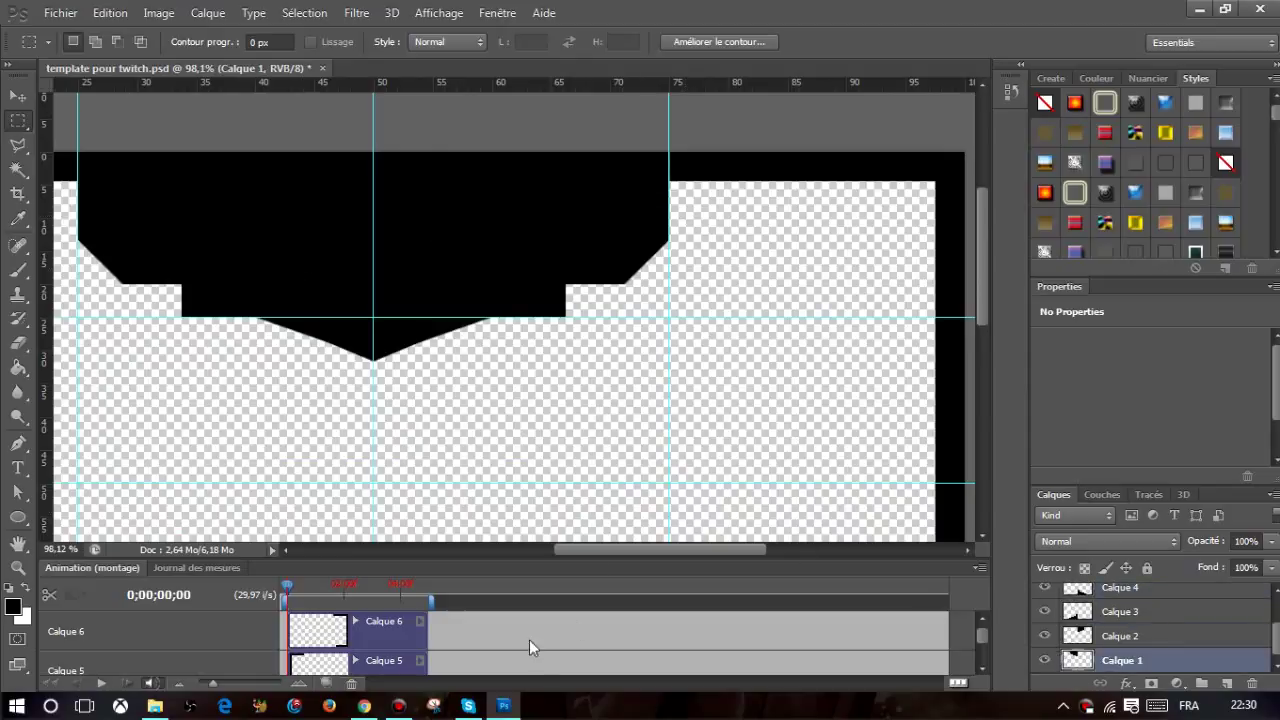
drag(574, 549, 504, 549)
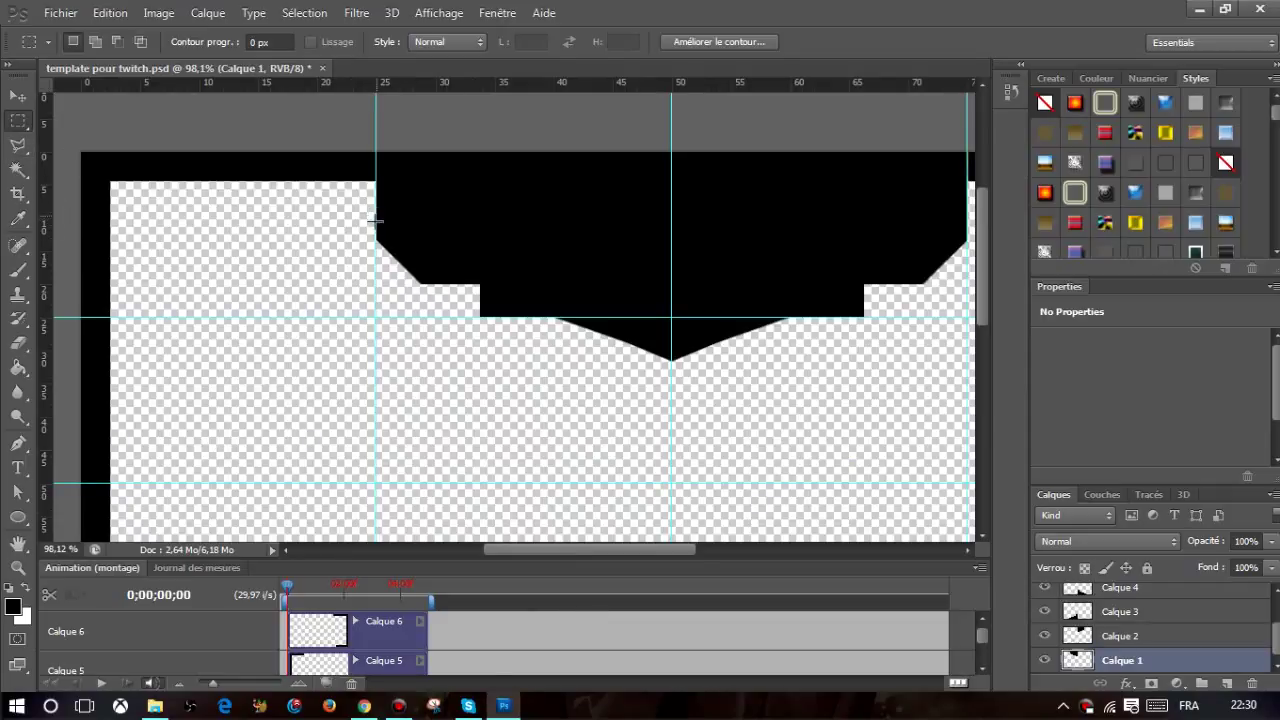
click(337, 185)
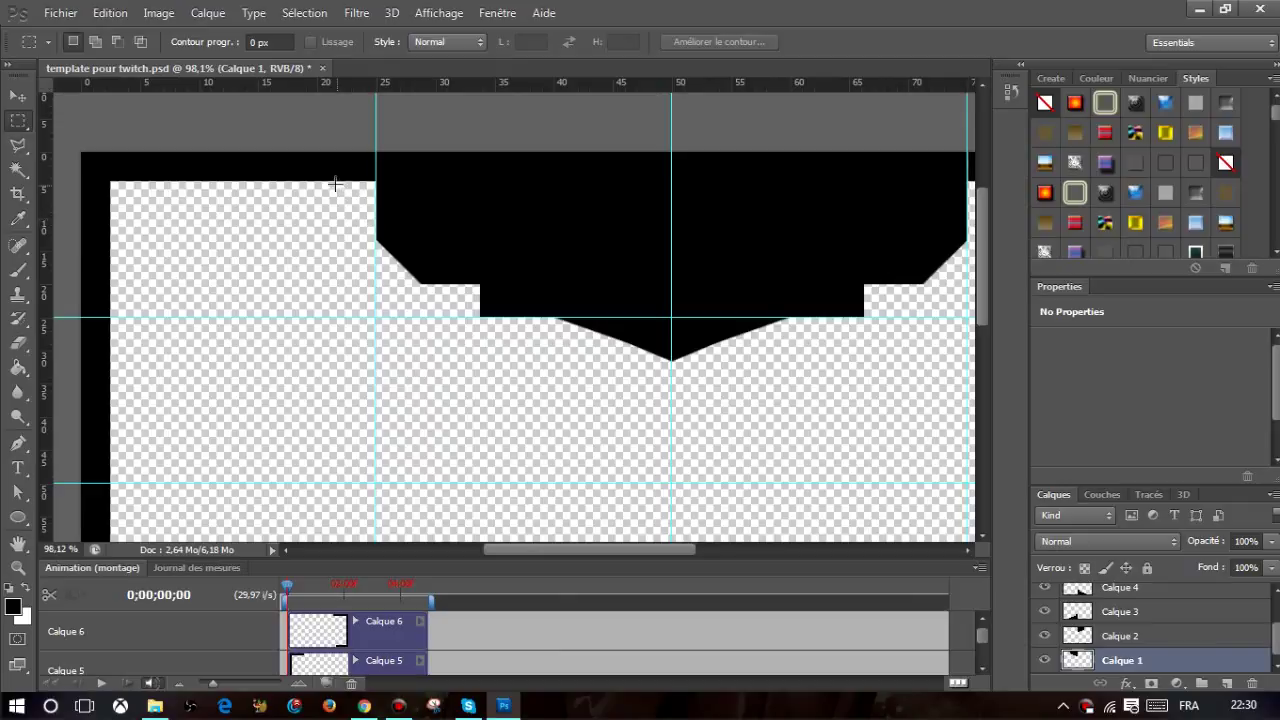
click(8, 147)
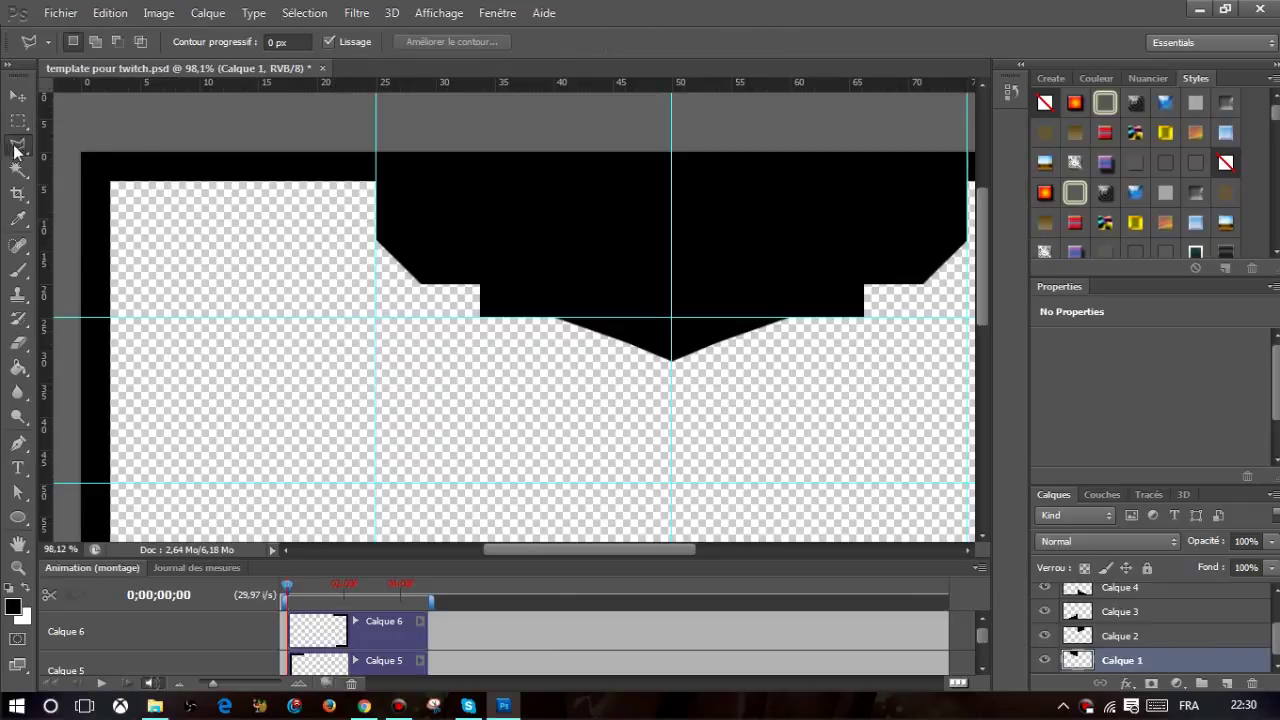
Select the gap at the top banner's left corner, working on Calque 2.
click(377, 220)
click(337, 181)
click(387, 193)
click(380, 222)
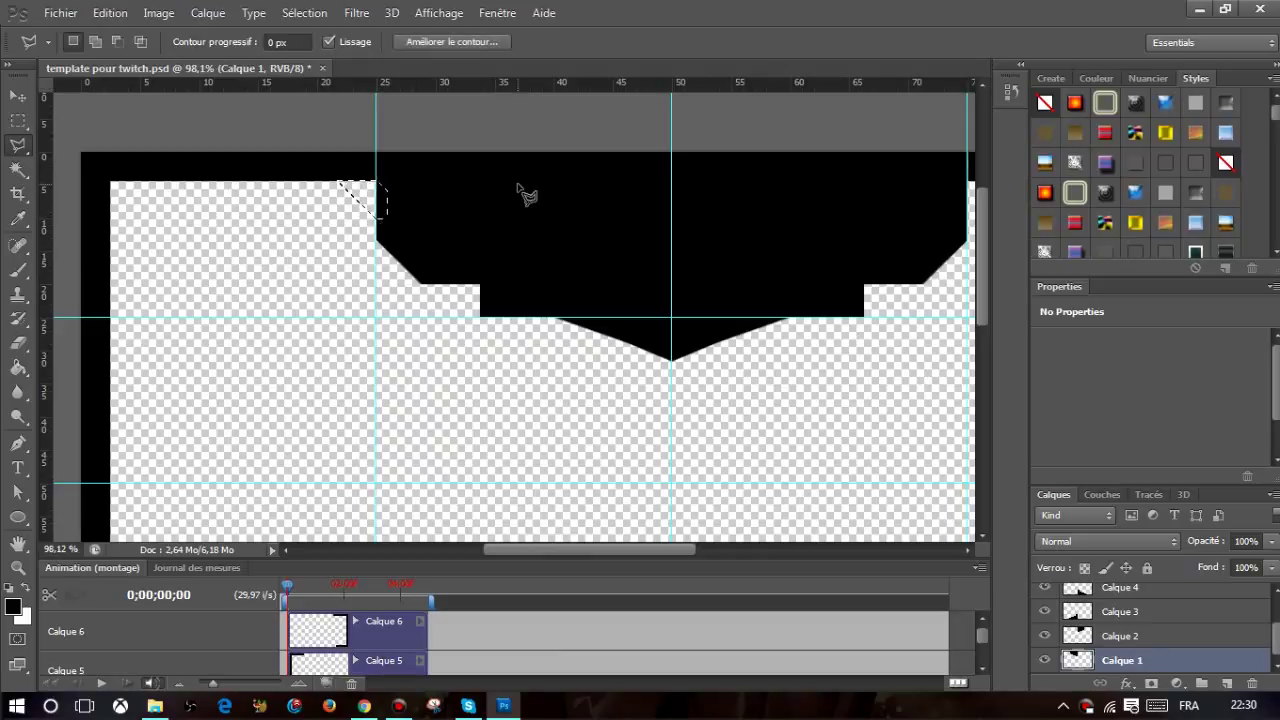
click(18, 366)
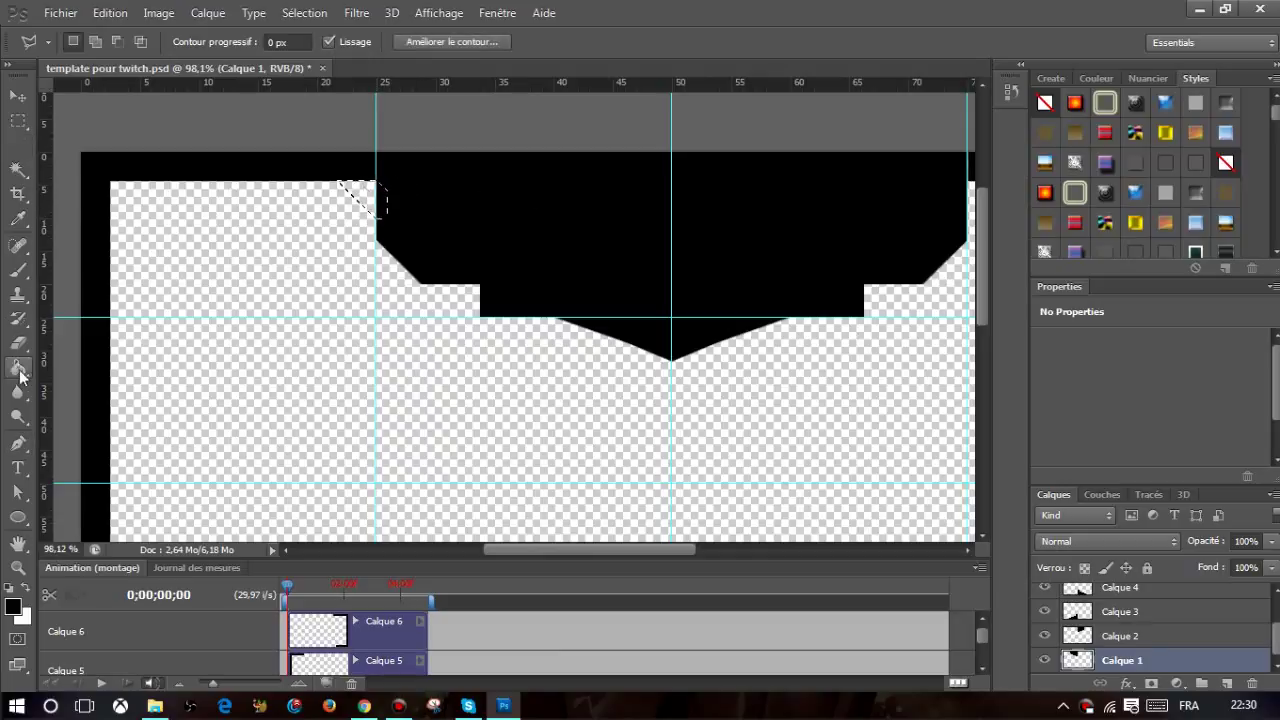
click(1150, 637)
drag(601, 550, 712, 550)
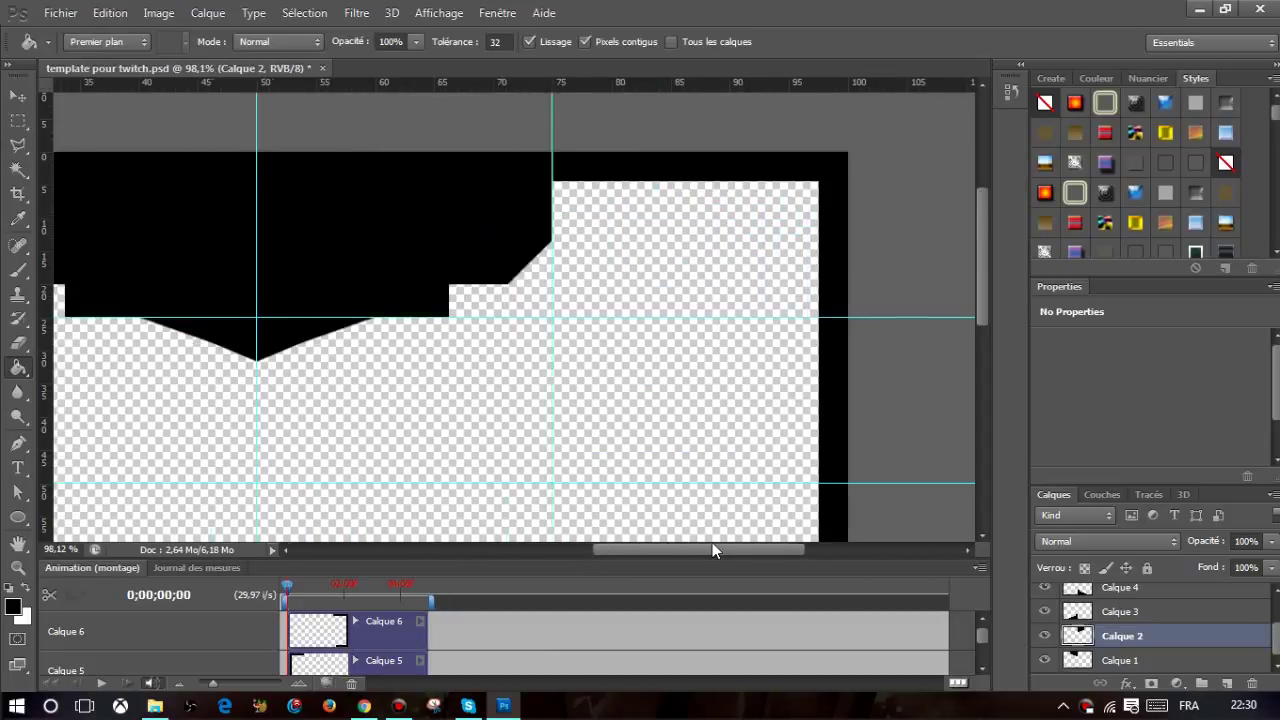
click(20, 145)
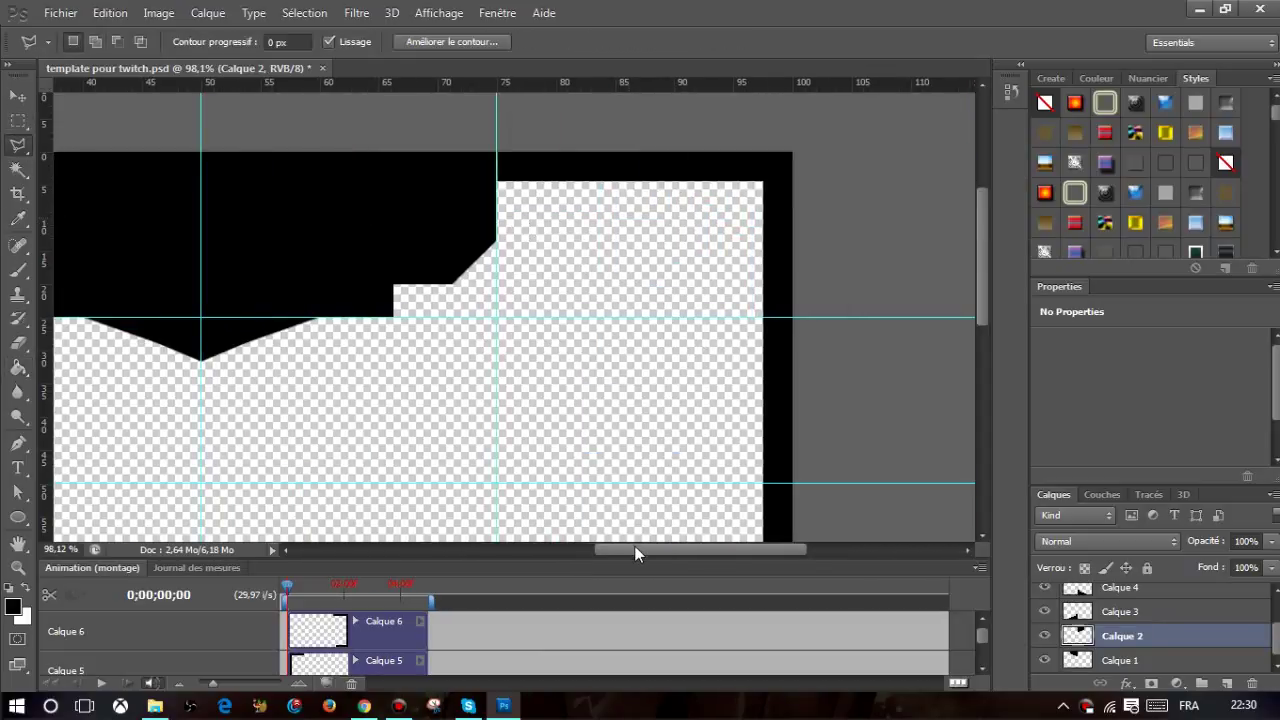
mouse_move(634, 549)
mouse_down()
mouse_move(546, 549)
mouse_move(576, 527)
mouse_move(561, 527)
mouse_move(680, 545)
mouse_up()
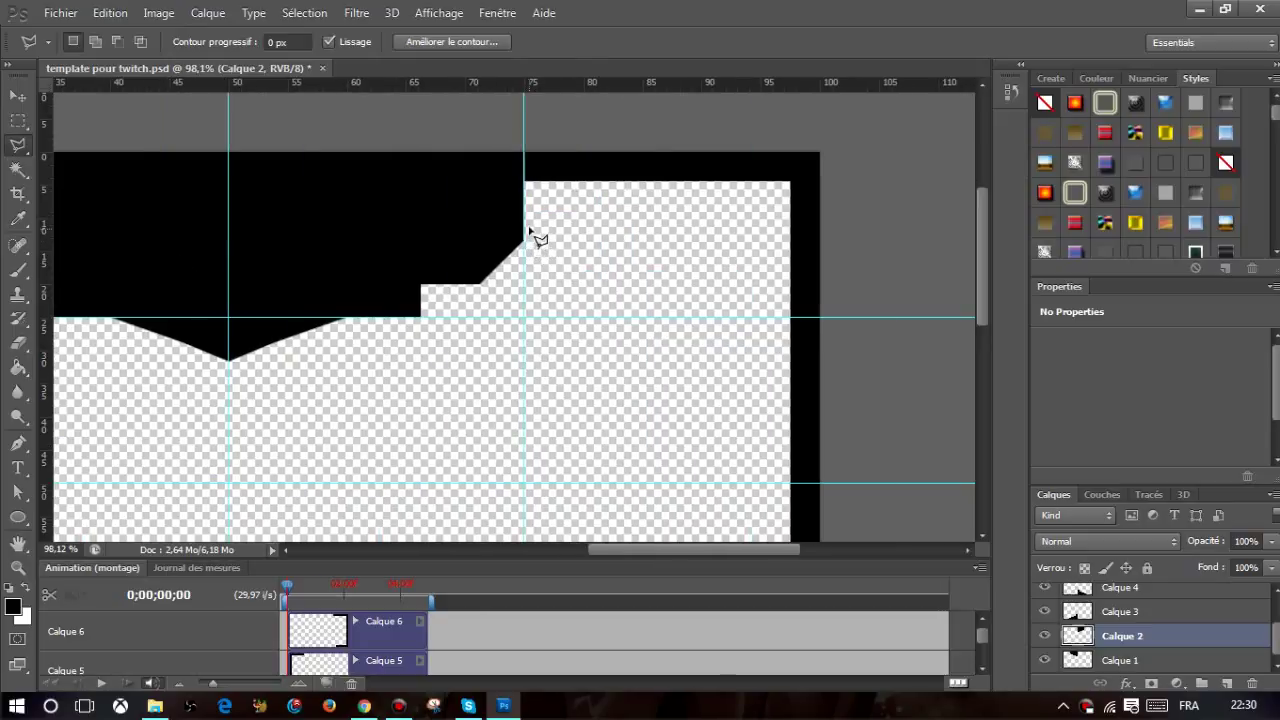
Add the right corner gap to the selection and fill it with black.
key(shift)
click(525, 219)
click(561, 184)
click(506, 179)
click(506, 222)
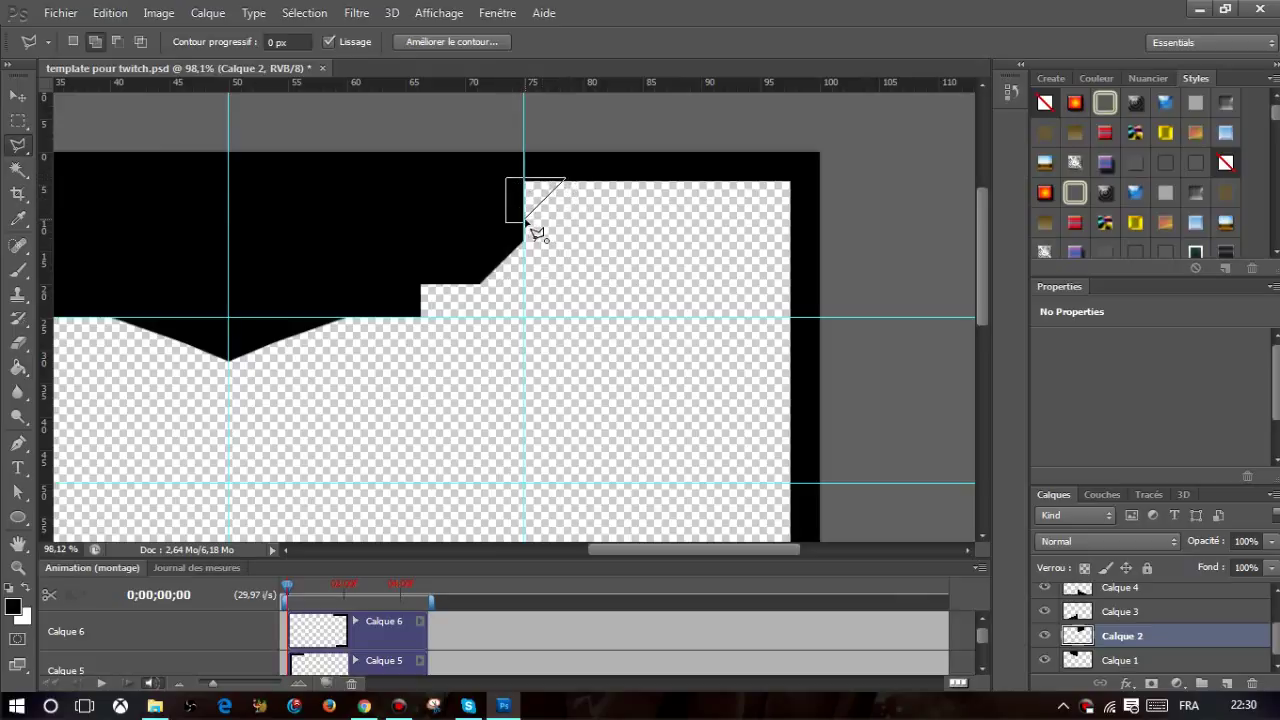
click(530, 226)
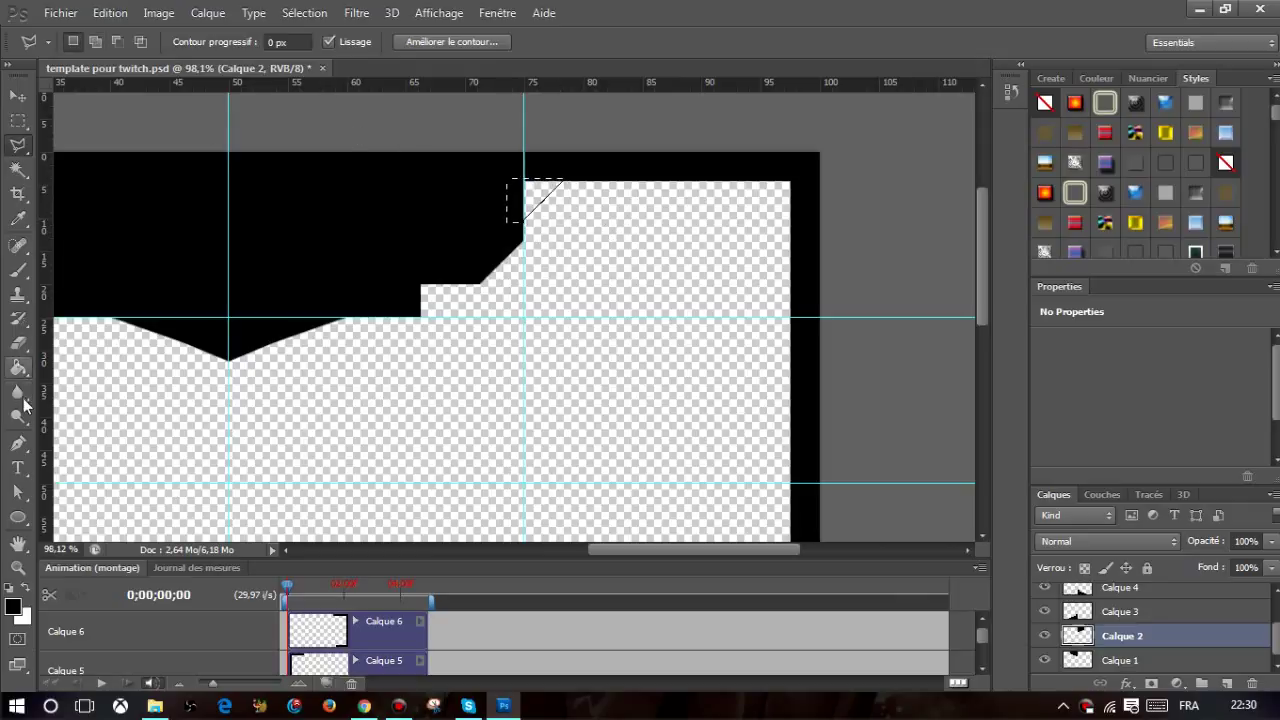
click(18, 367)
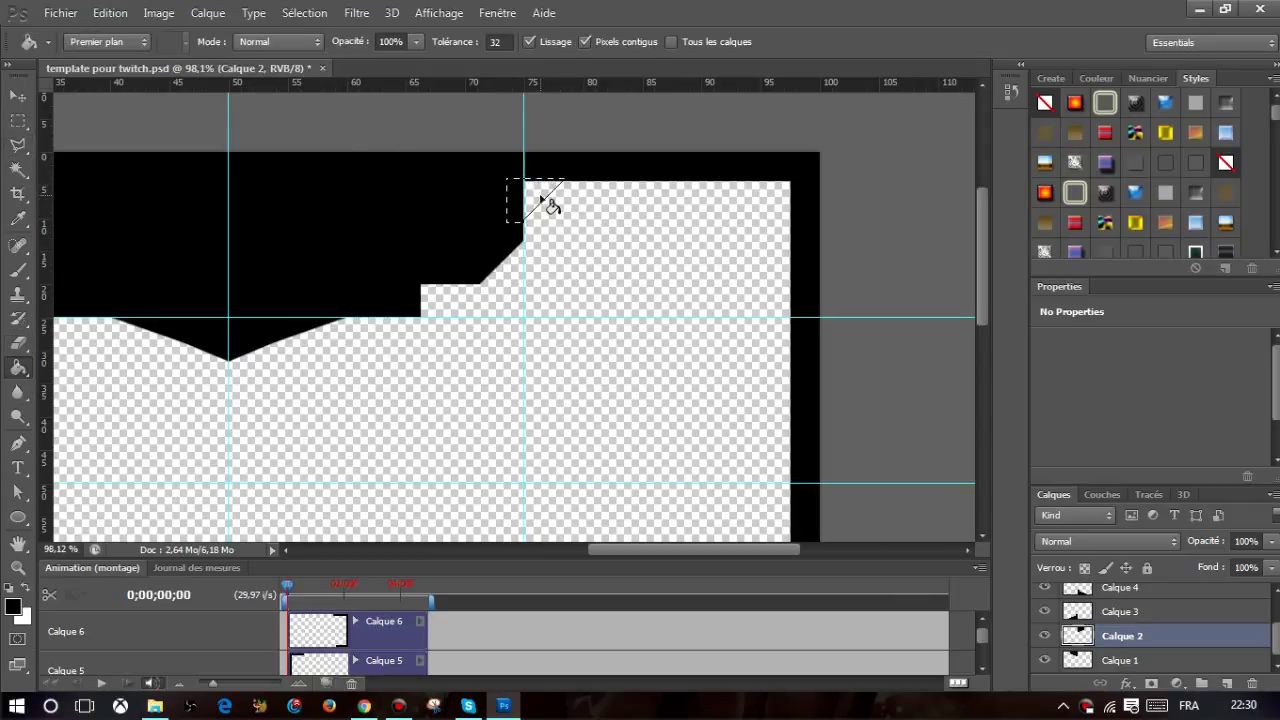
click(543, 195)
scroll(392, 285, down, 3)
scroll(346, 288, down, 2)
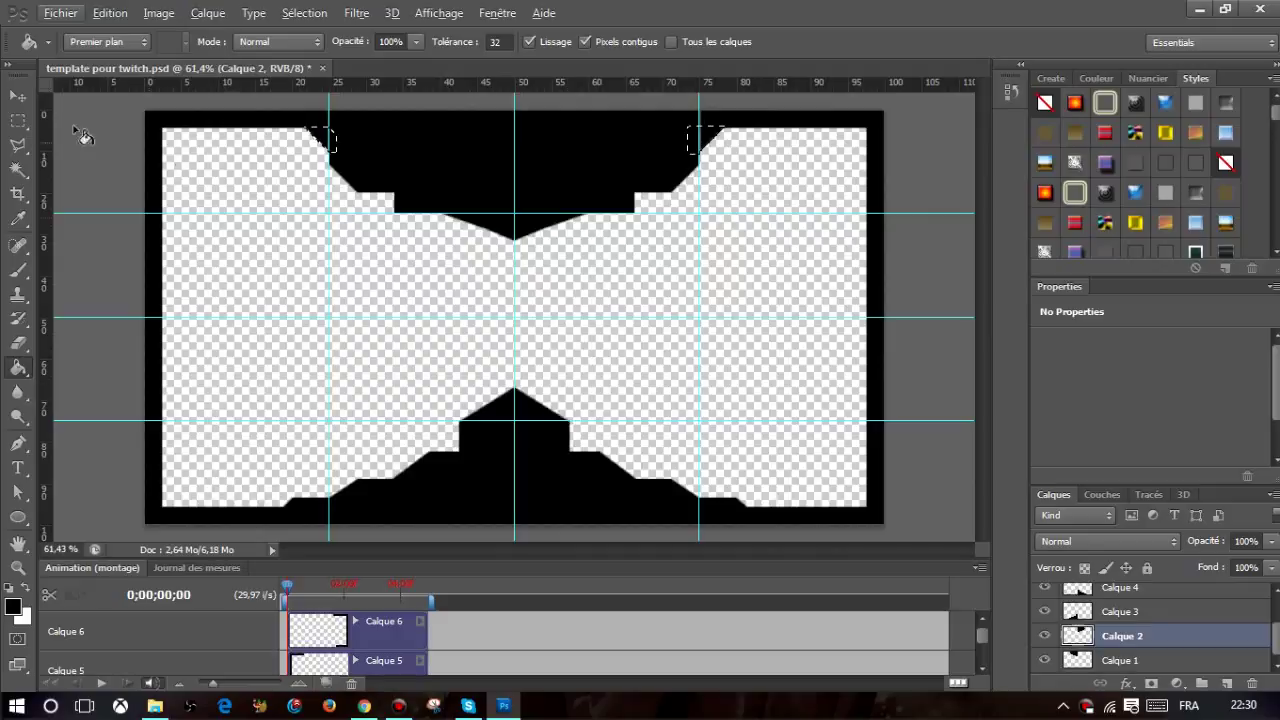
Merge layers Calque 1 through Calque 6 into a single layer.
click(18, 97)
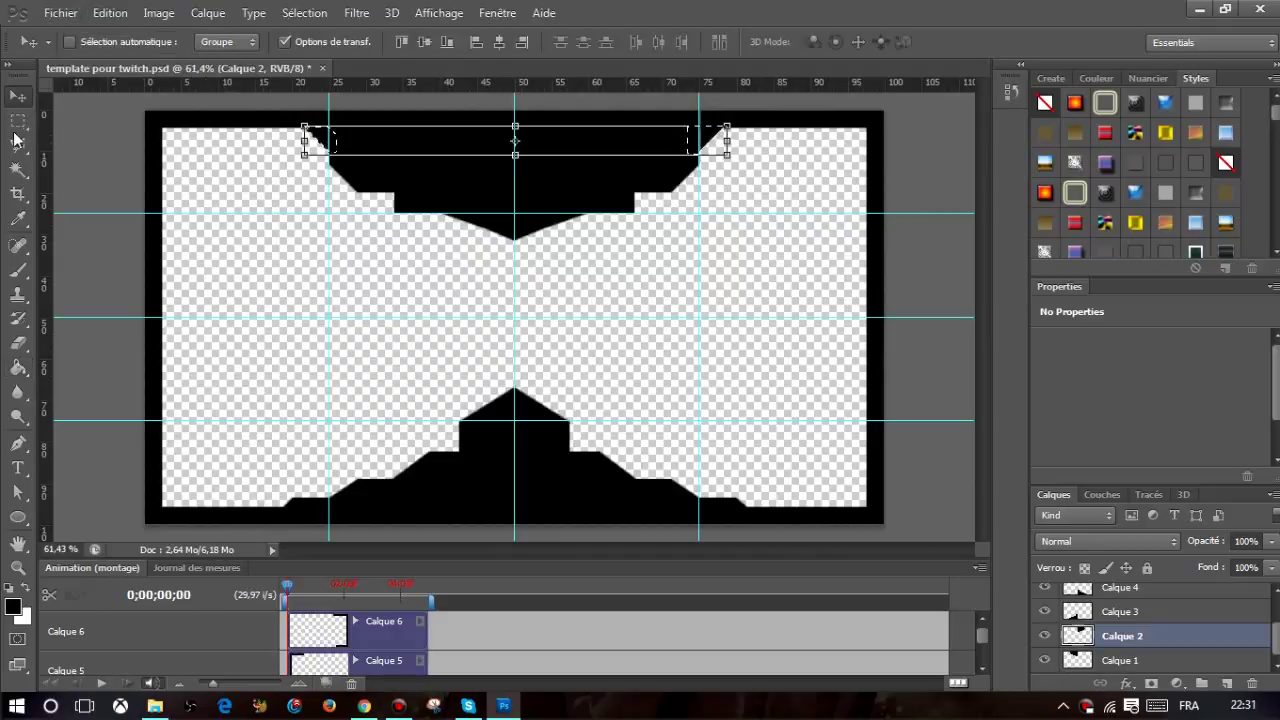
click(18, 120)
click(260, 230)
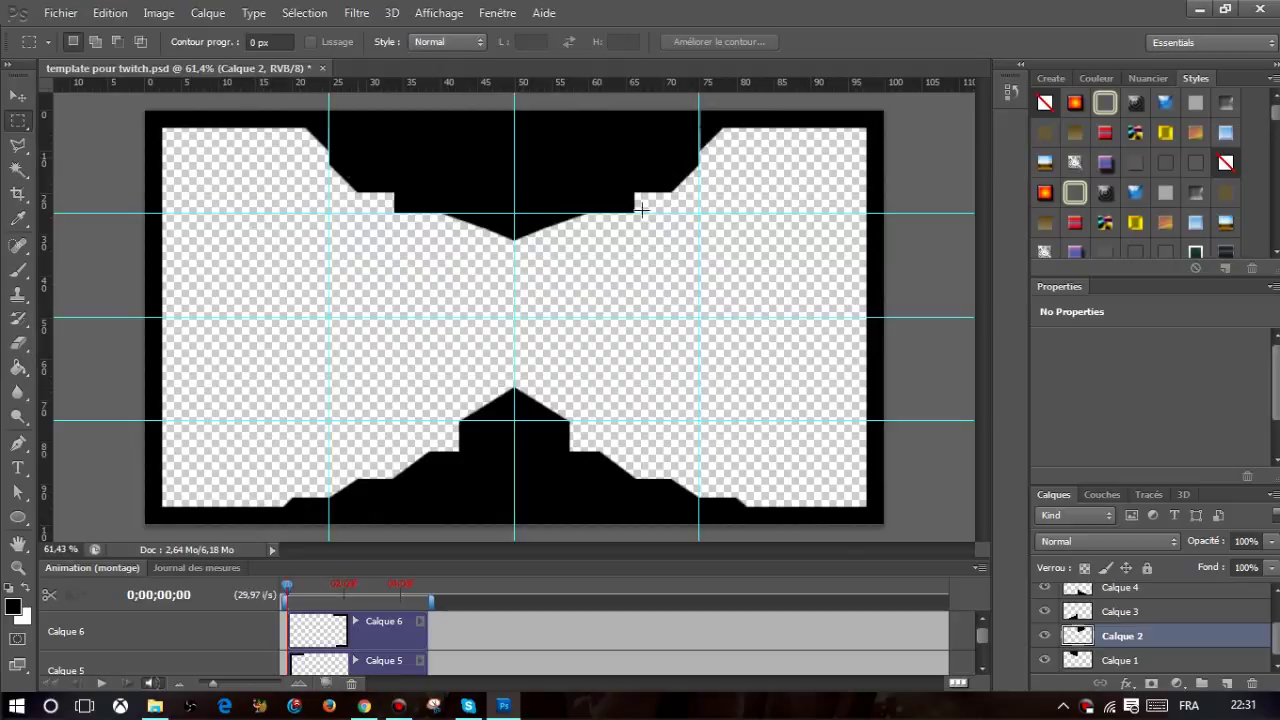
click(1163, 662)
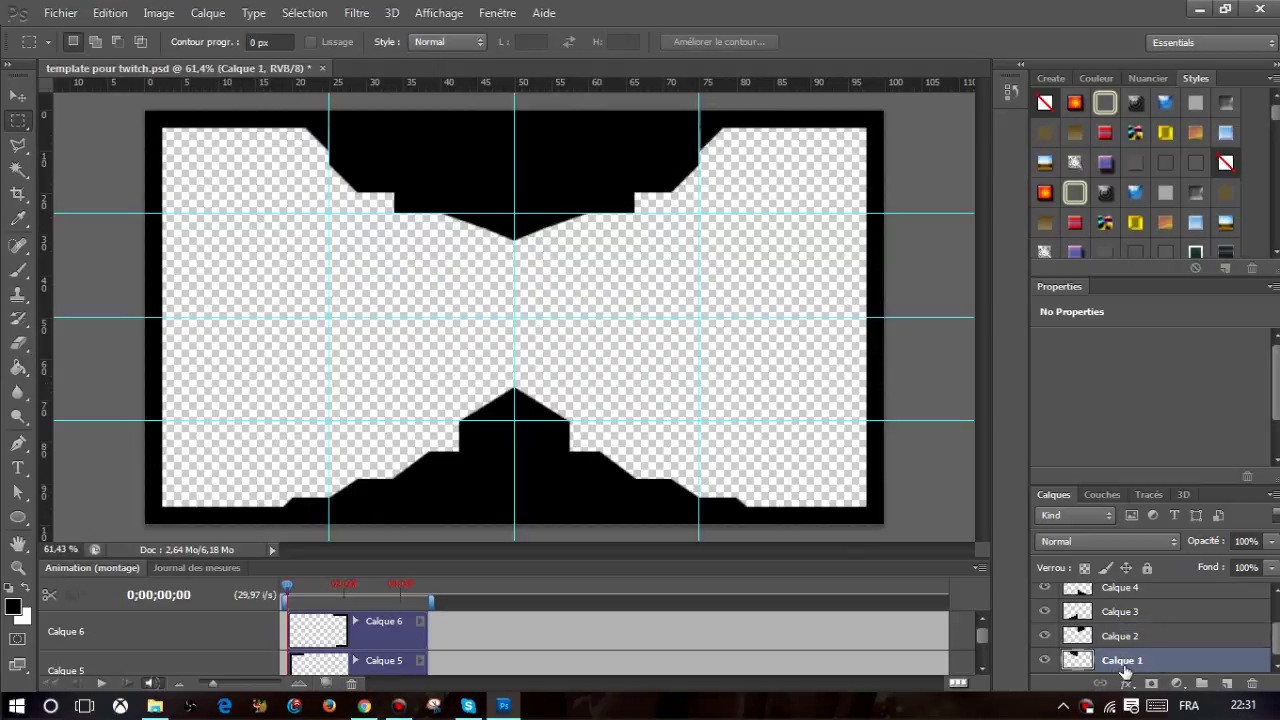
scroll(1115, 655, up, 3)
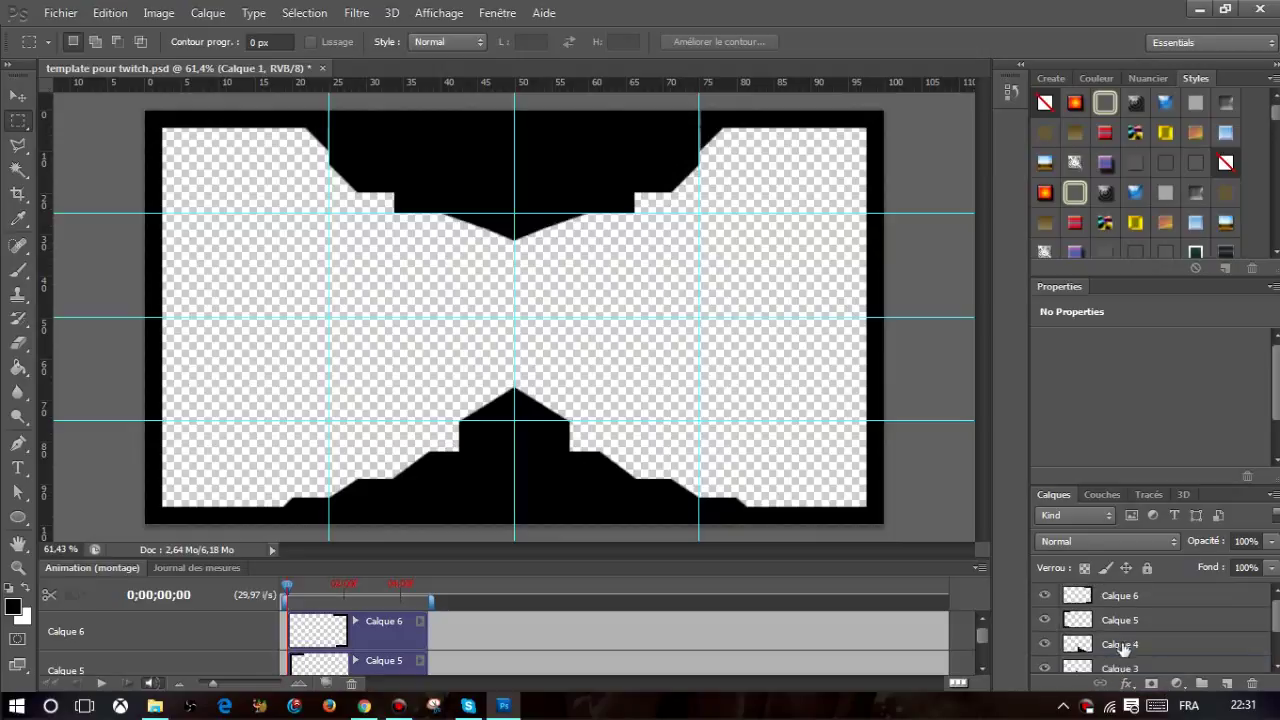
shift+click(1150, 597)
scroll(1148, 655, down, 2)
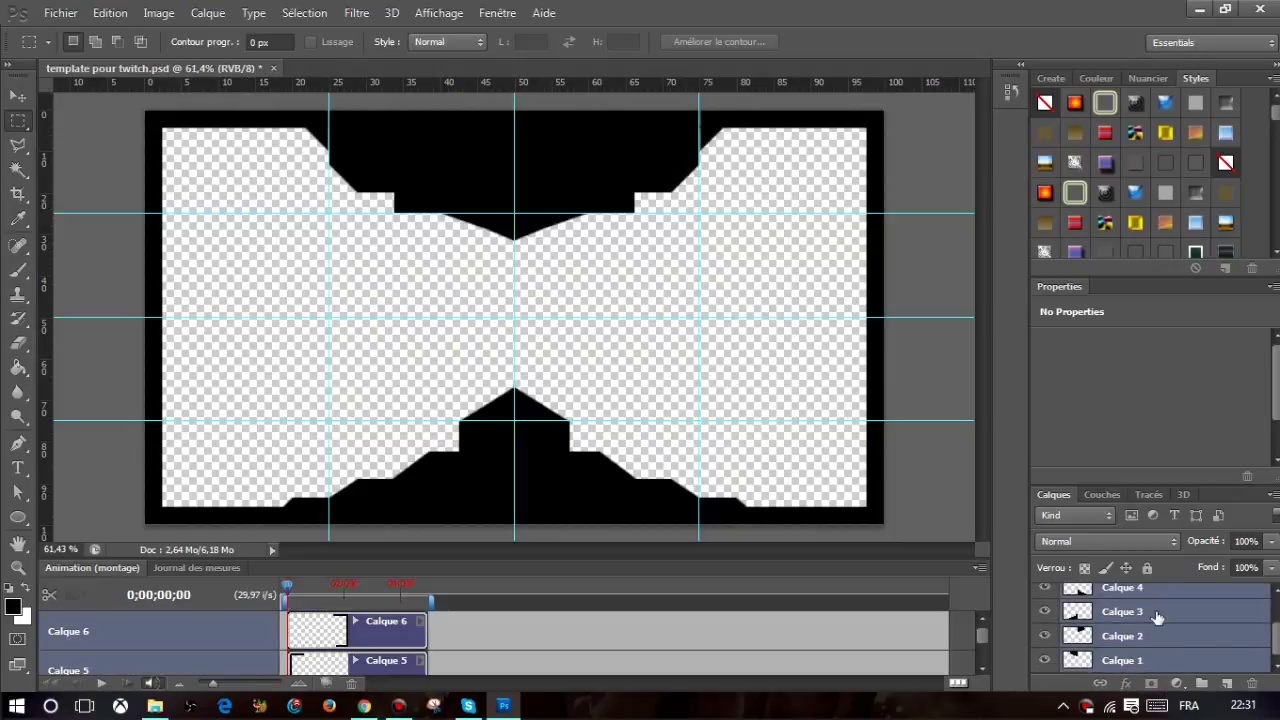
right_click(1157, 617)
click(1024, 463)
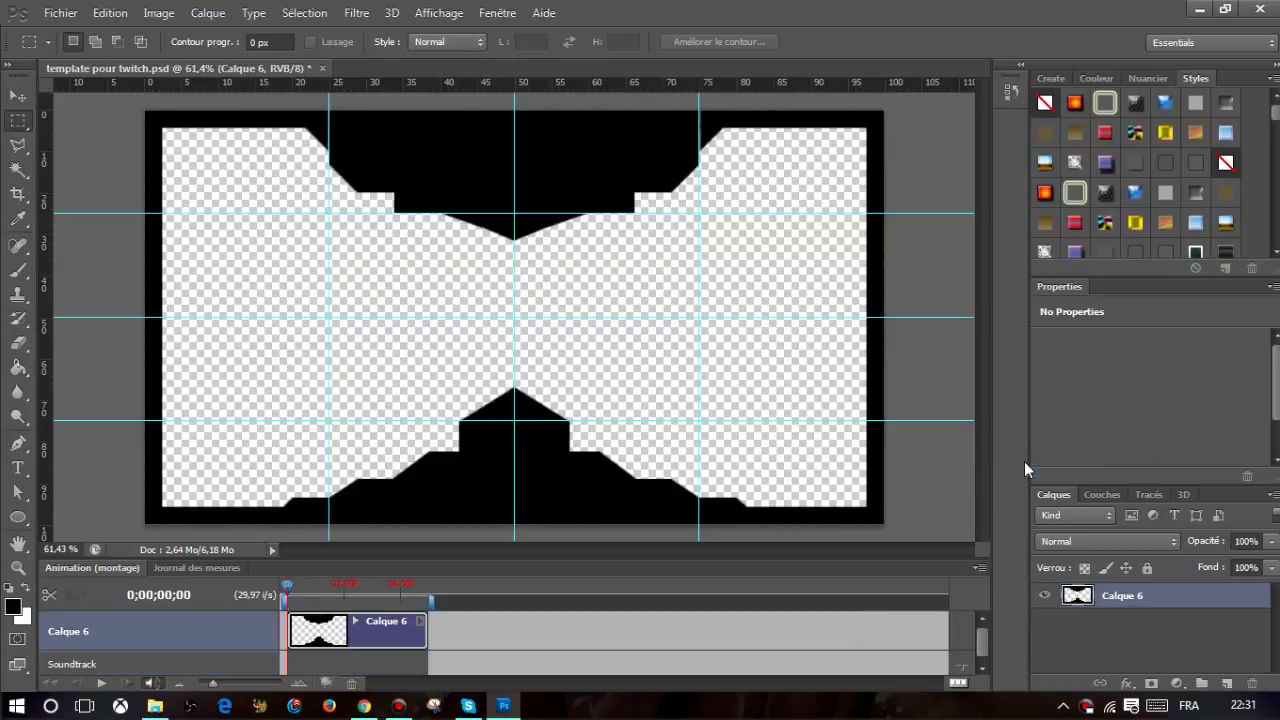
Test-move the merged frame layer, then undo back to its original position.
click(17, 96)
drag(465, 205, 491, 273)
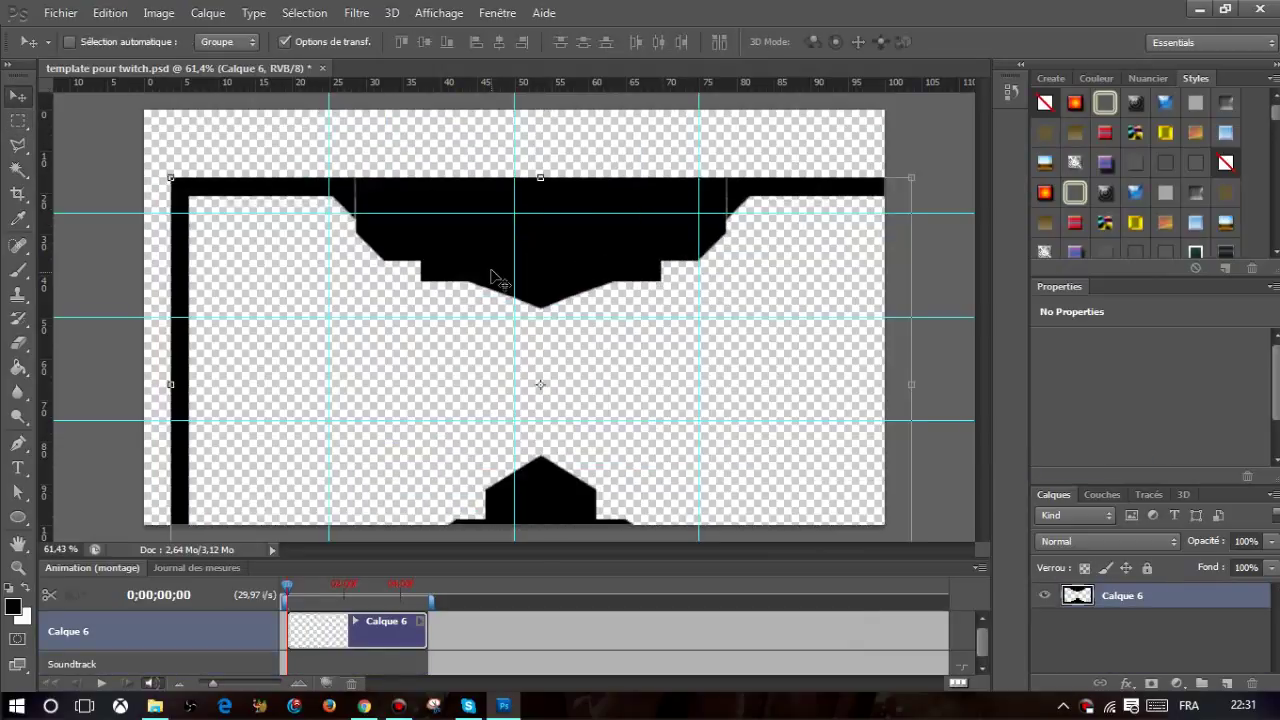
key(ctrl+z)
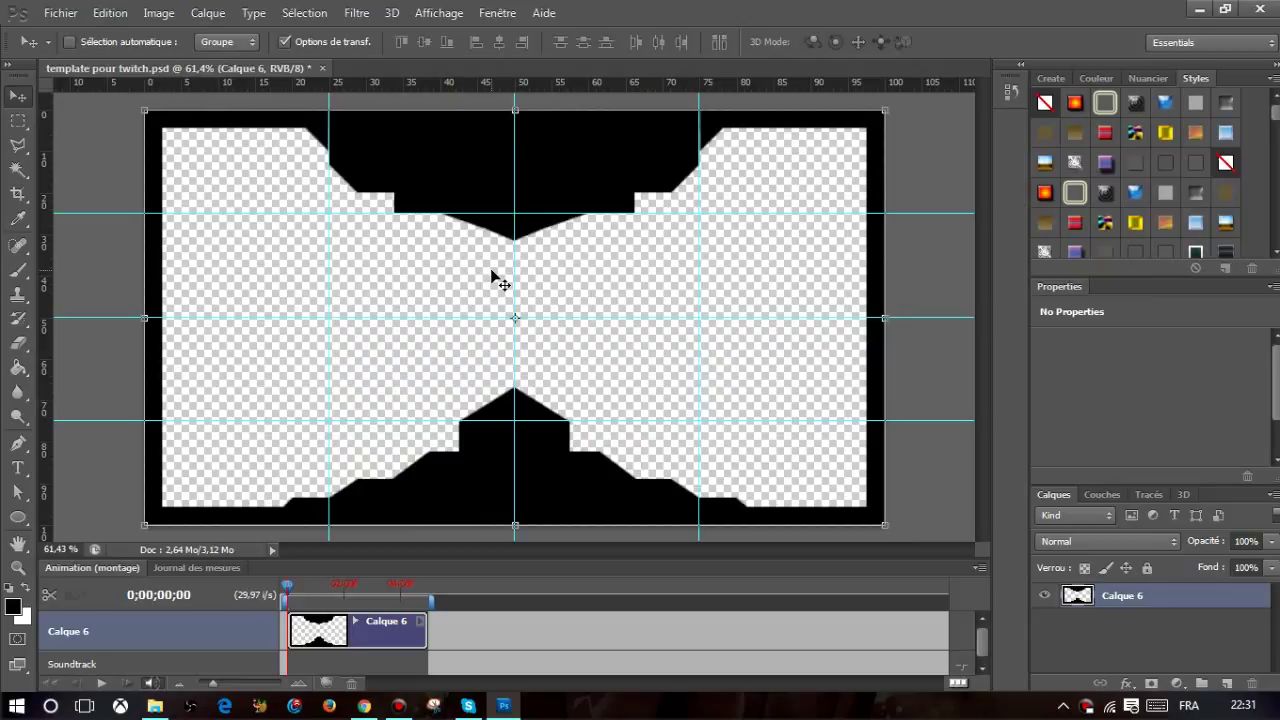
drag(476, 155, 509, 216)
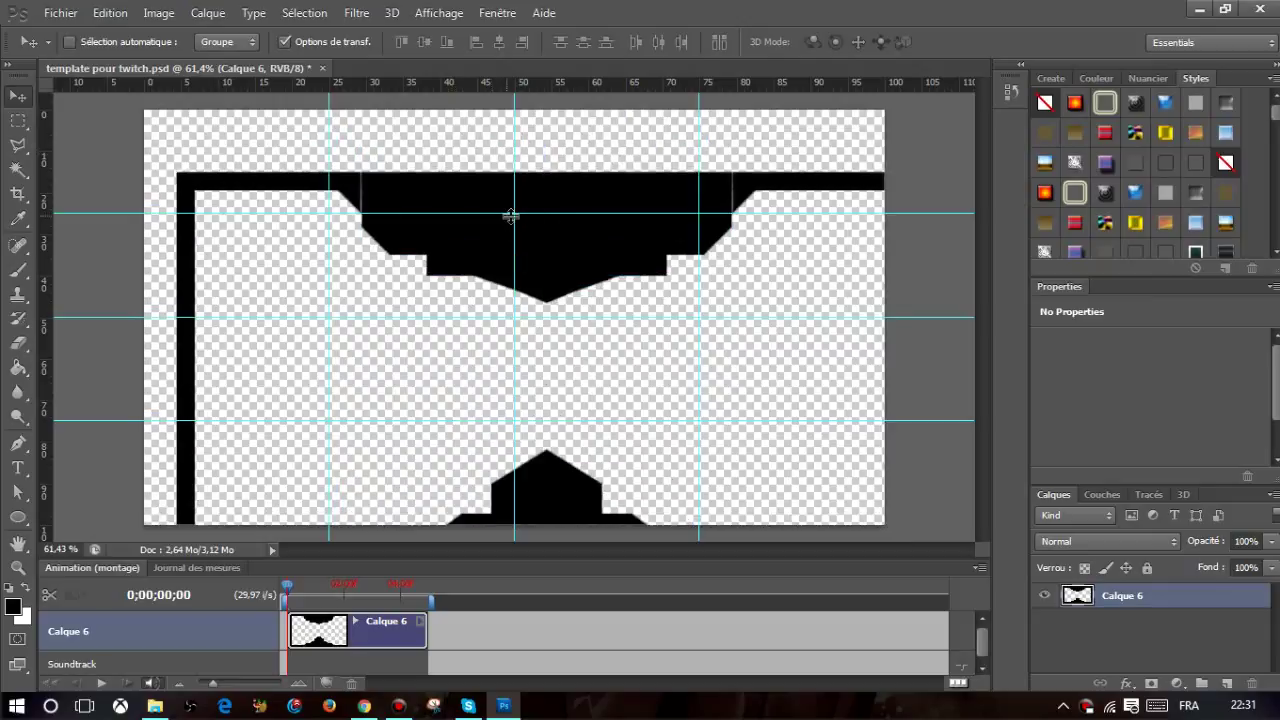
key(ctrl+z)
drag(444, 173, 538, 313)
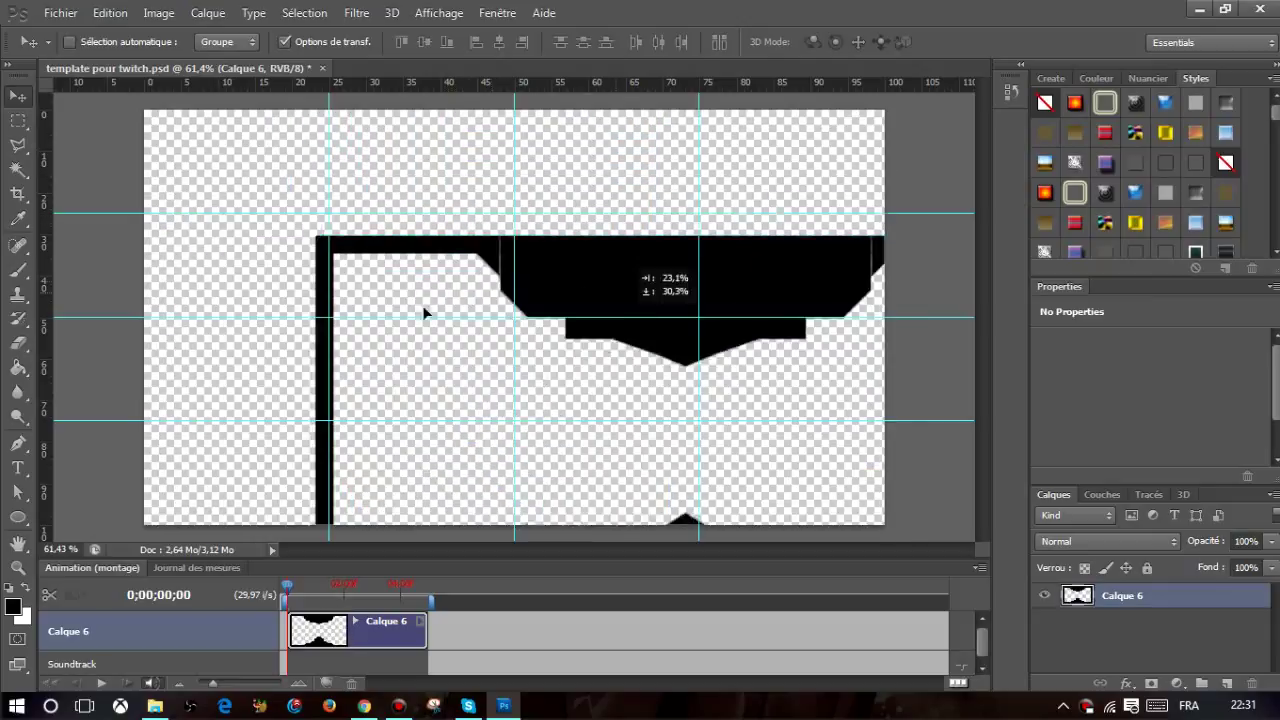
key(ctrl+z)
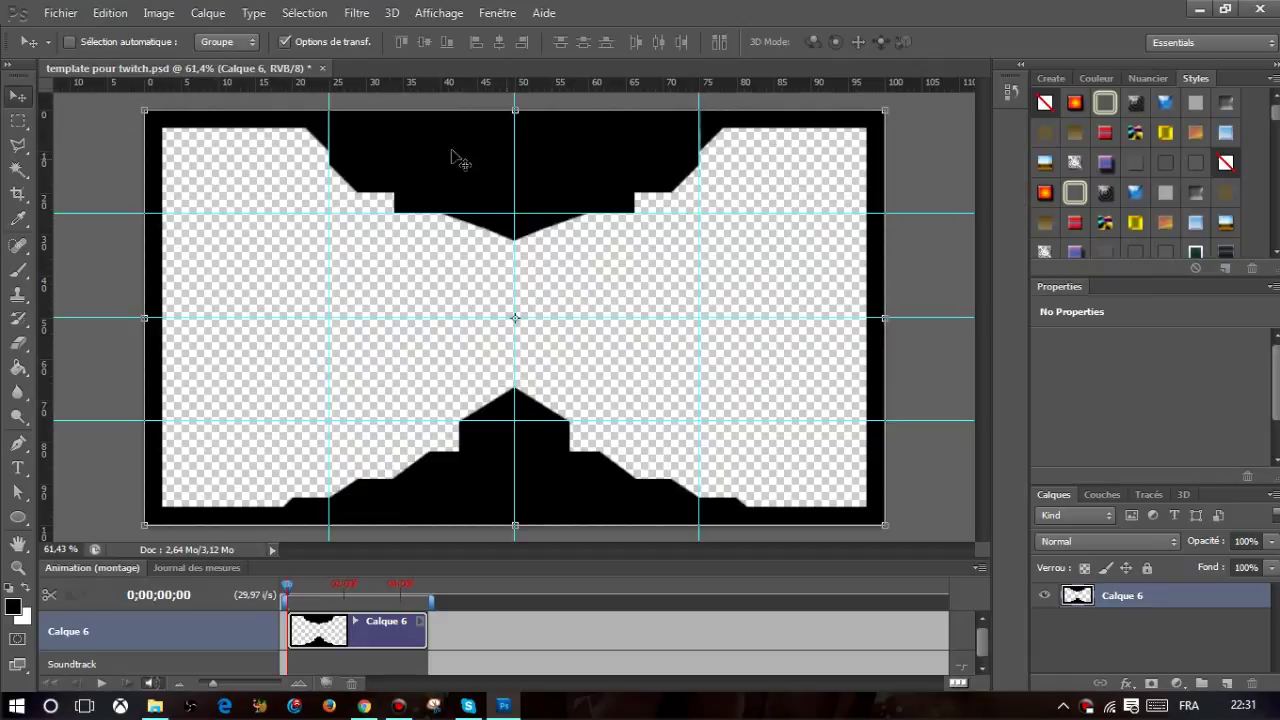
Add white Comfortaa 50 pt text '|NAME|' over '|GAMING|', centred in the top banner.
click(29, 463)
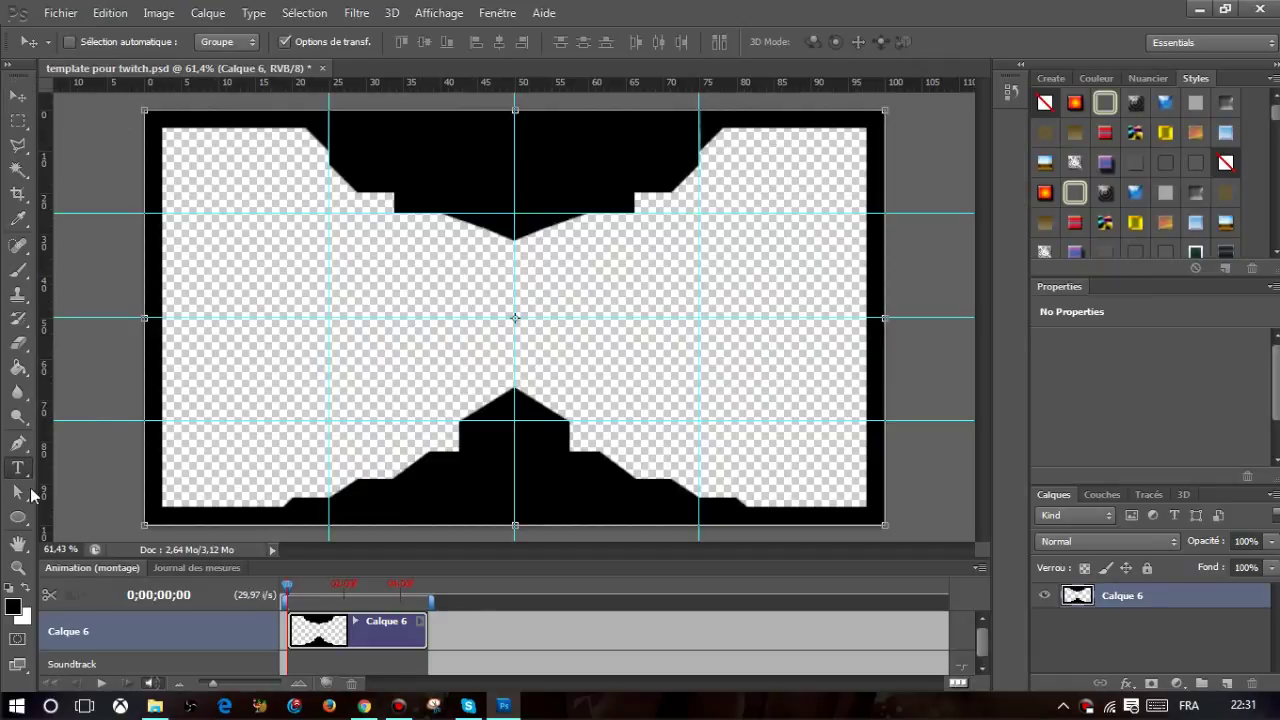
click(418, 148)
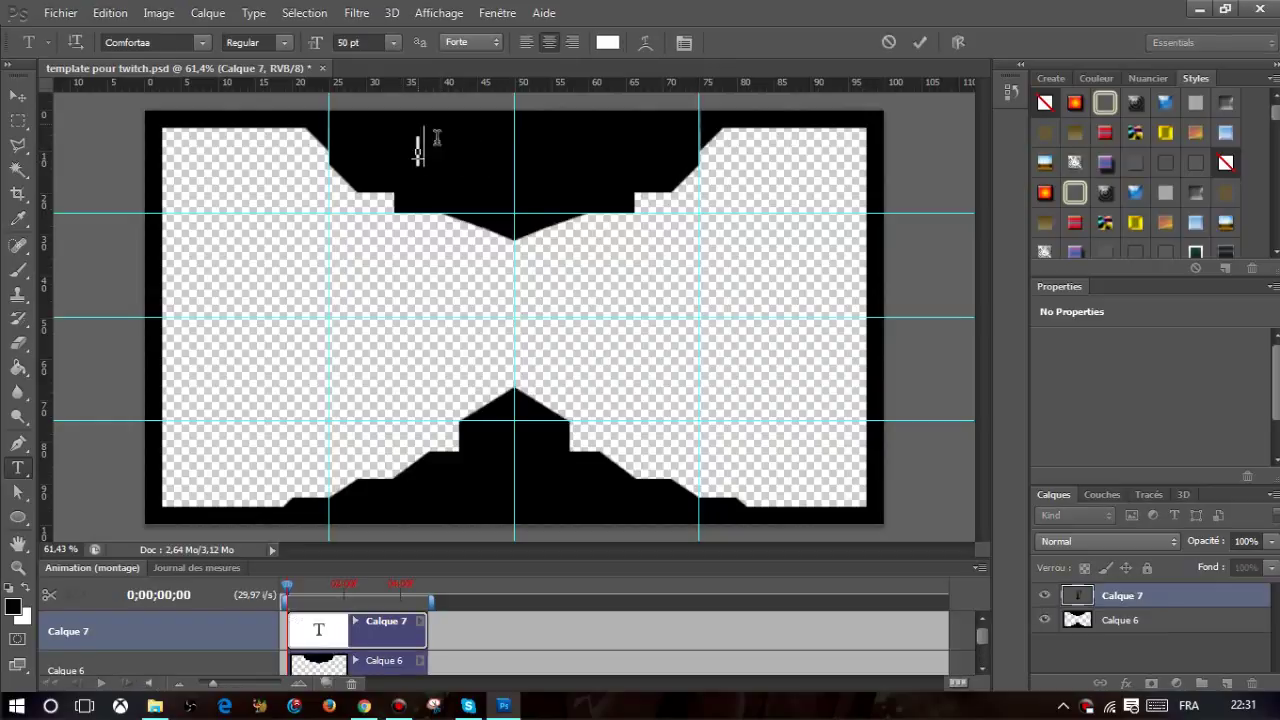
text(N)
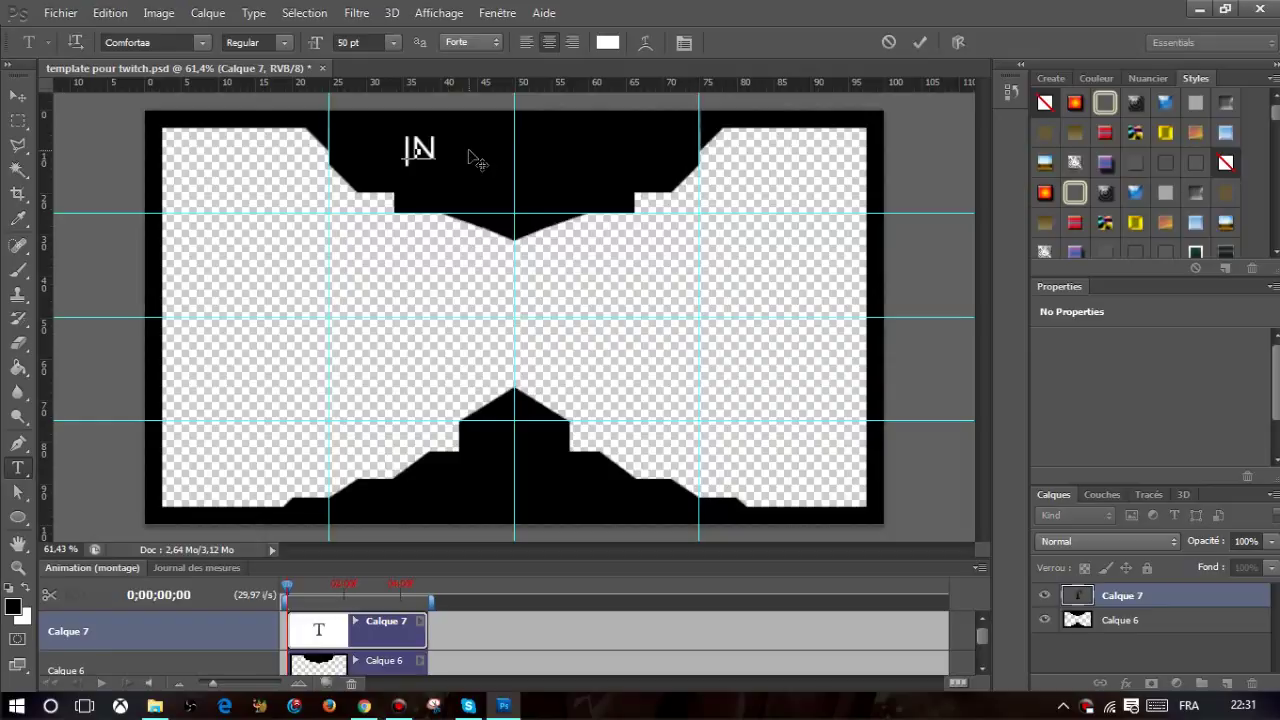
text(AME|)
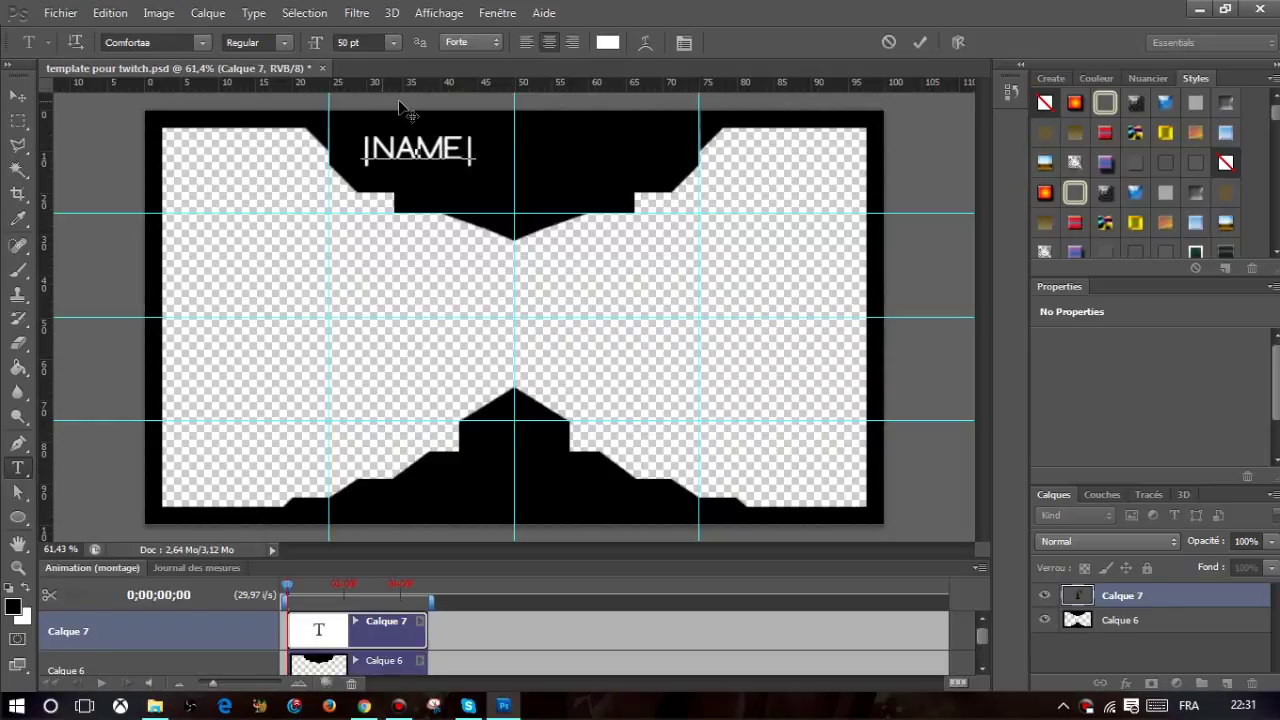
drag(475, 105, 570, 100)
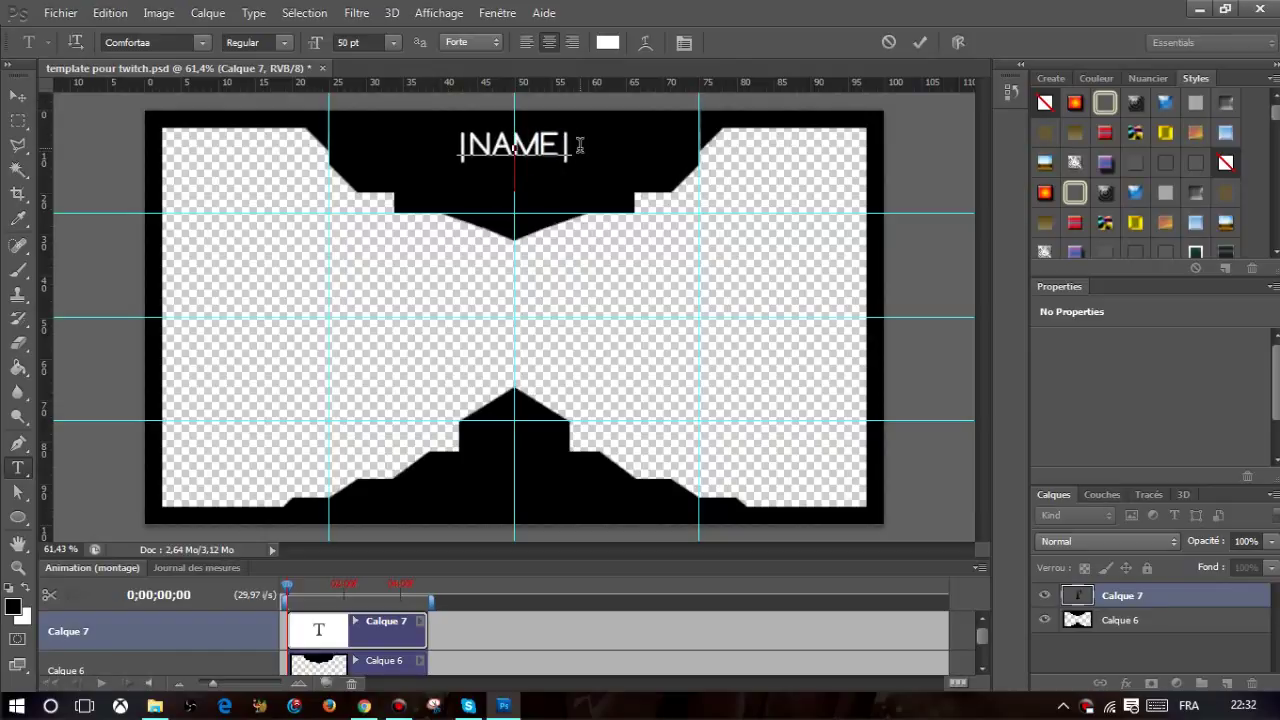
key(ctrl)
text(G)
text(AMING|)
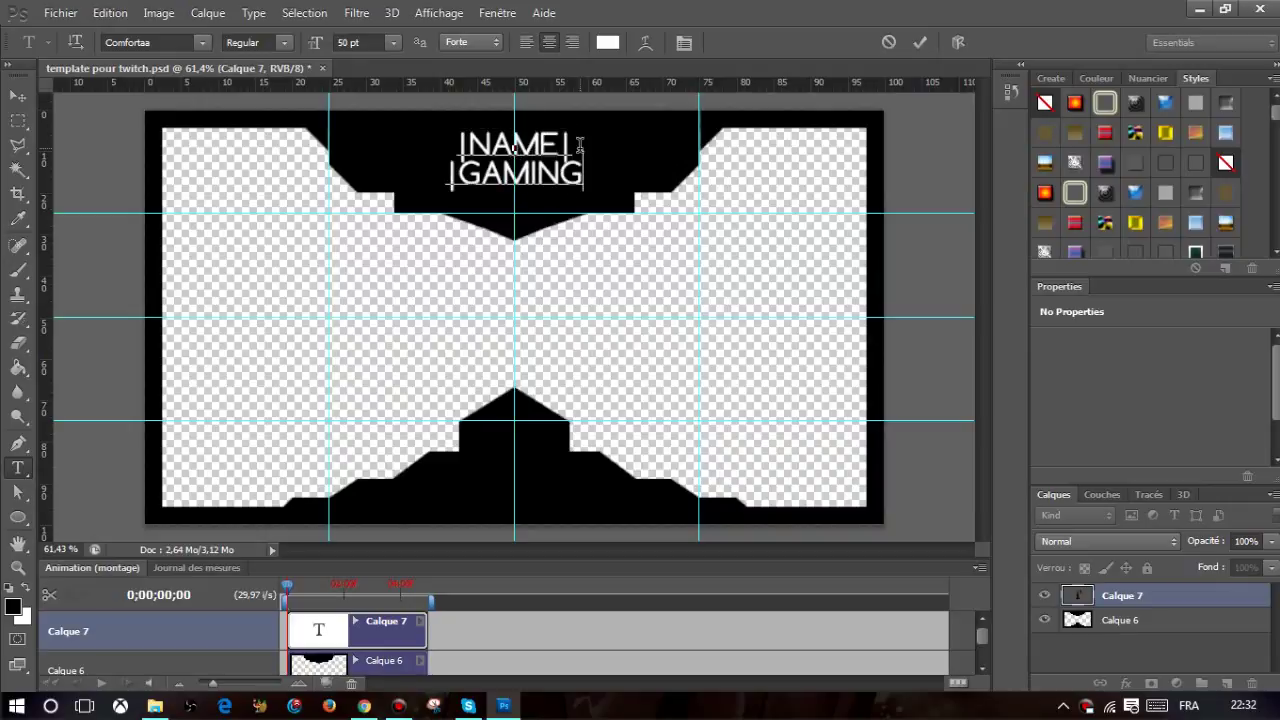
key(ctrl)
text(|)
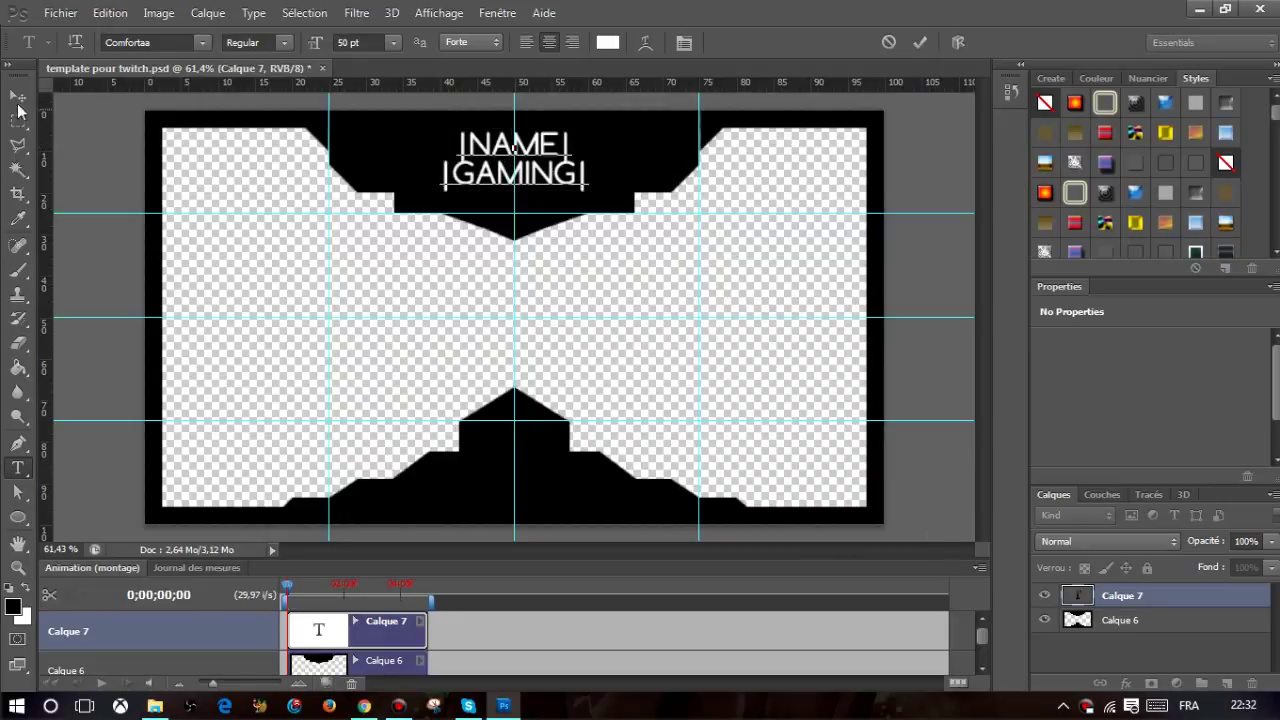
click(18, 97)
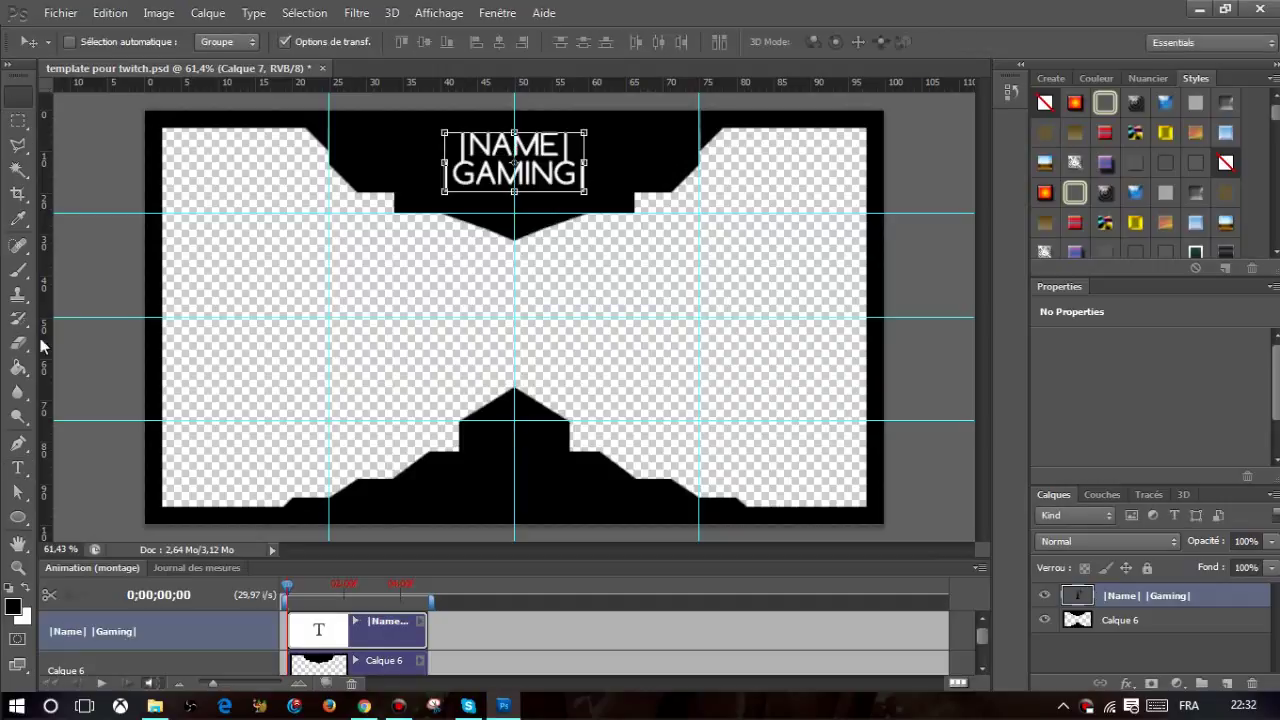
Type 'TITRE DE LA VIDÉO' in the bottom banner, break it after 'TITRE DE' and centre it.
click(18, 467)
click(464, 487)
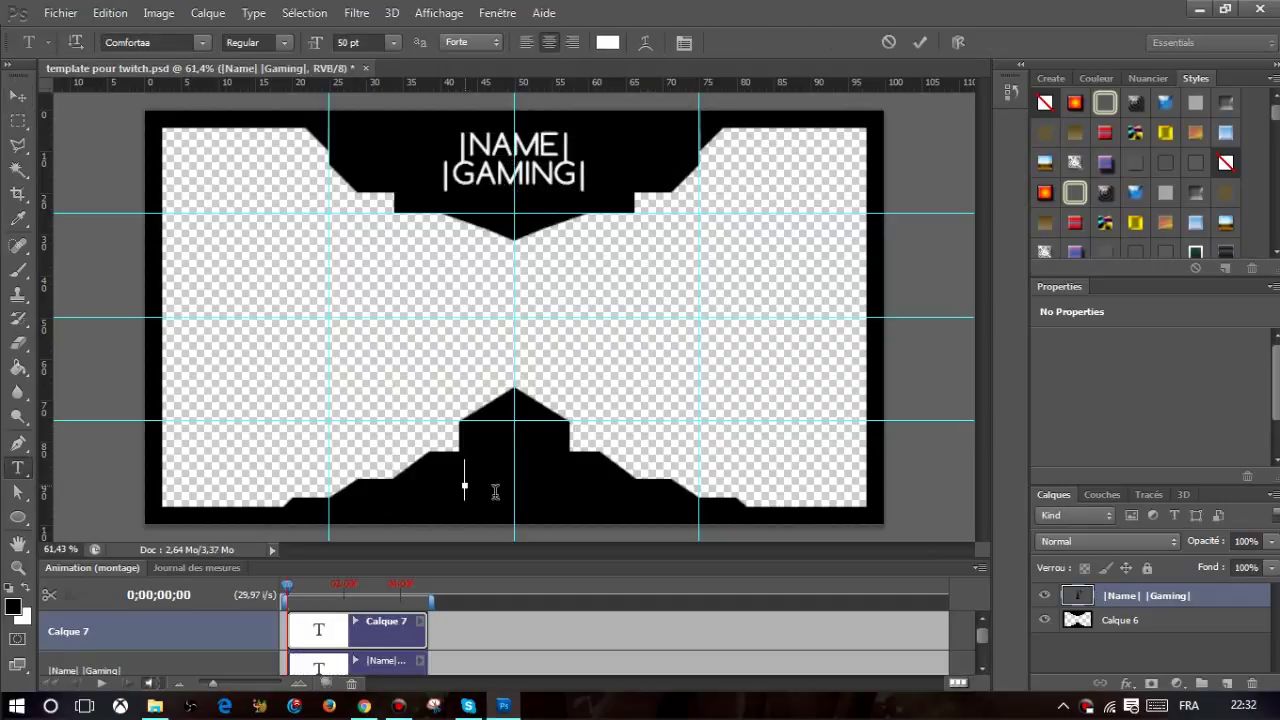
text(T)
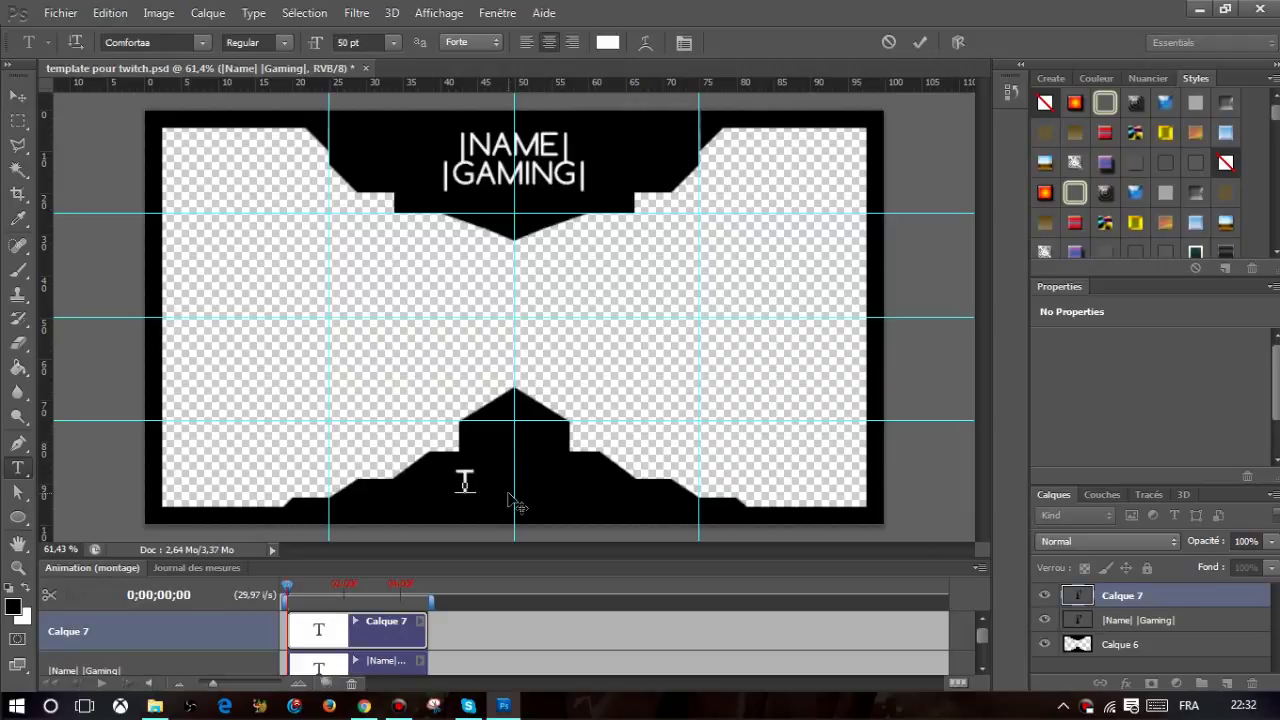
text(ITRE DE )
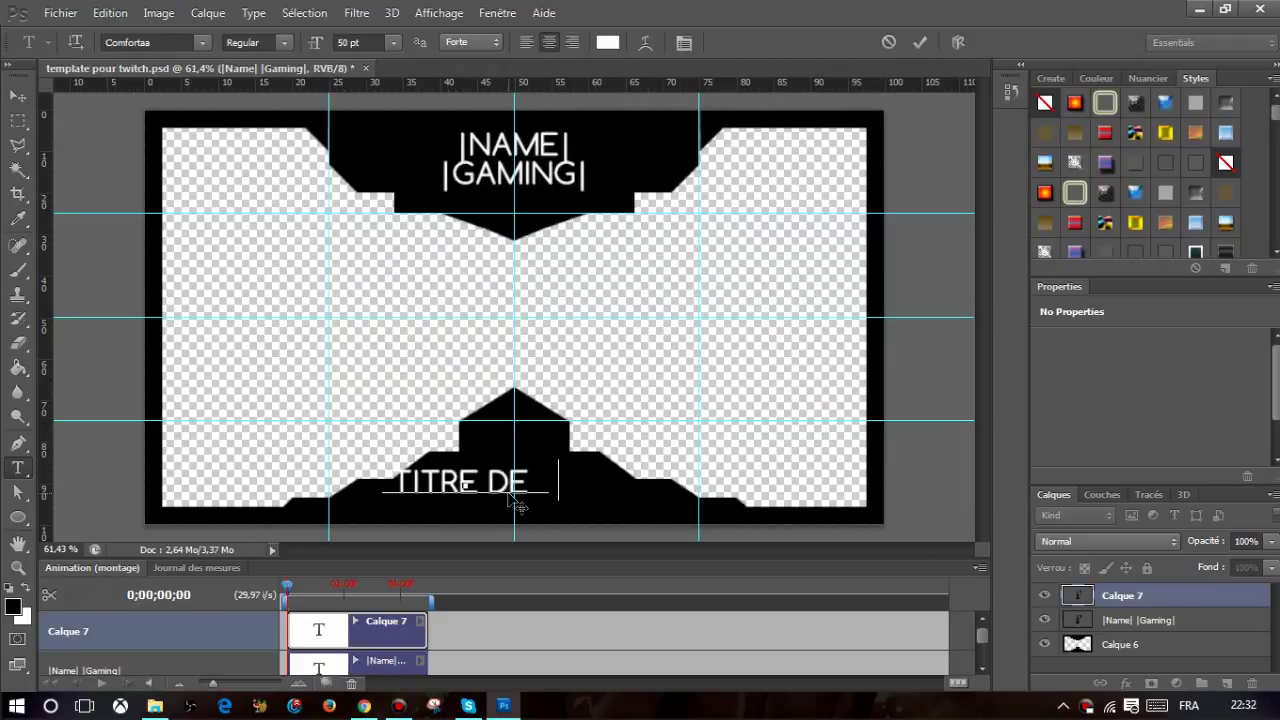
text(LA VIDÉO)
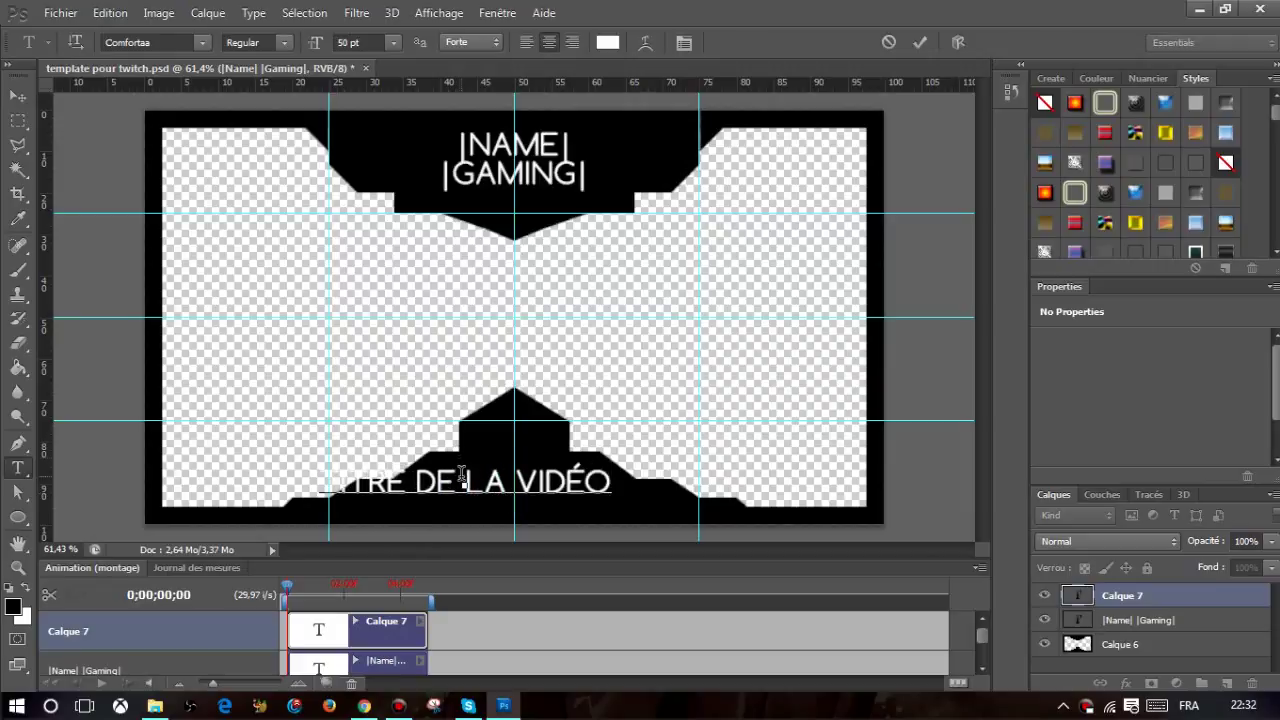
key(Return)
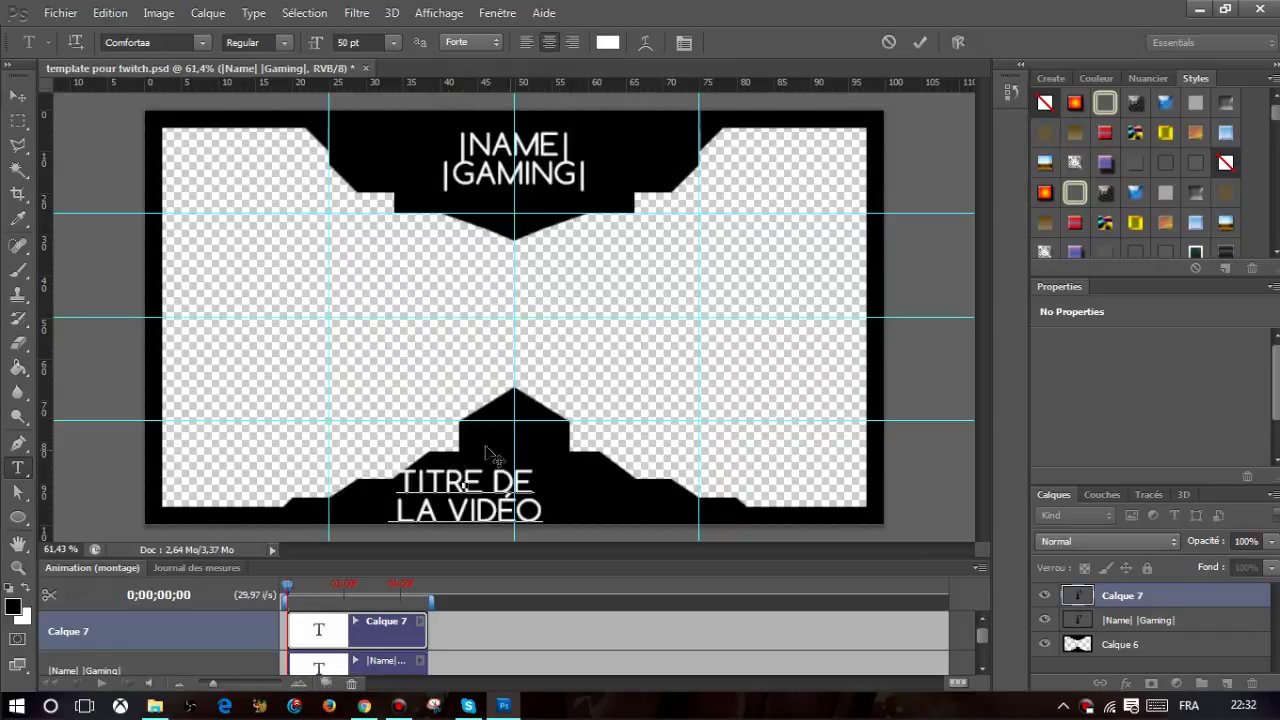
drag(490, 455, 515, 445)
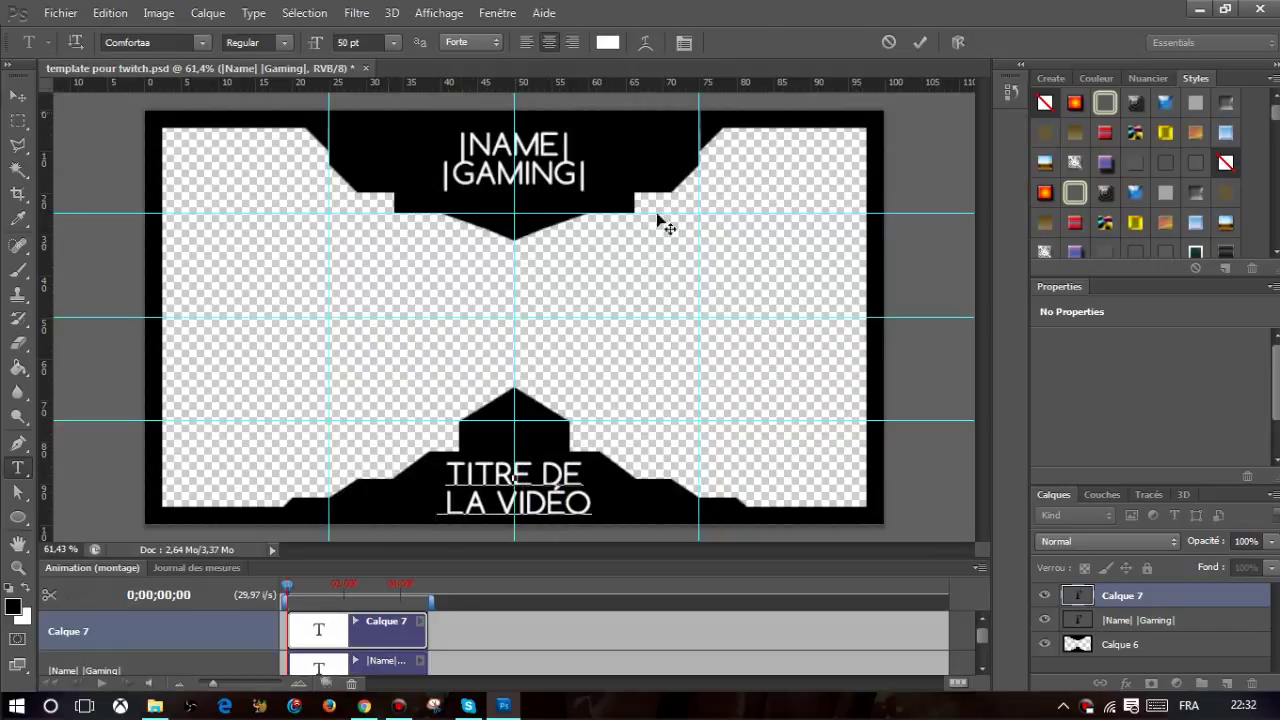
click(19, 121)
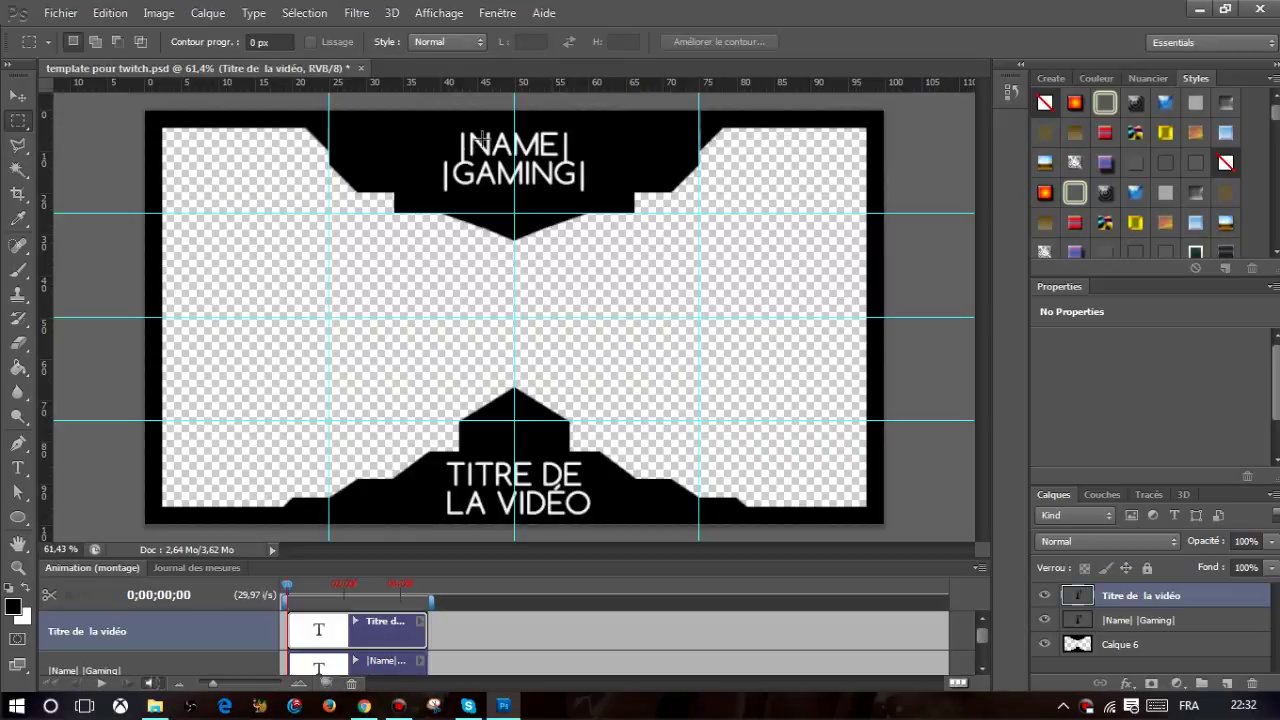
click(1181, 623)
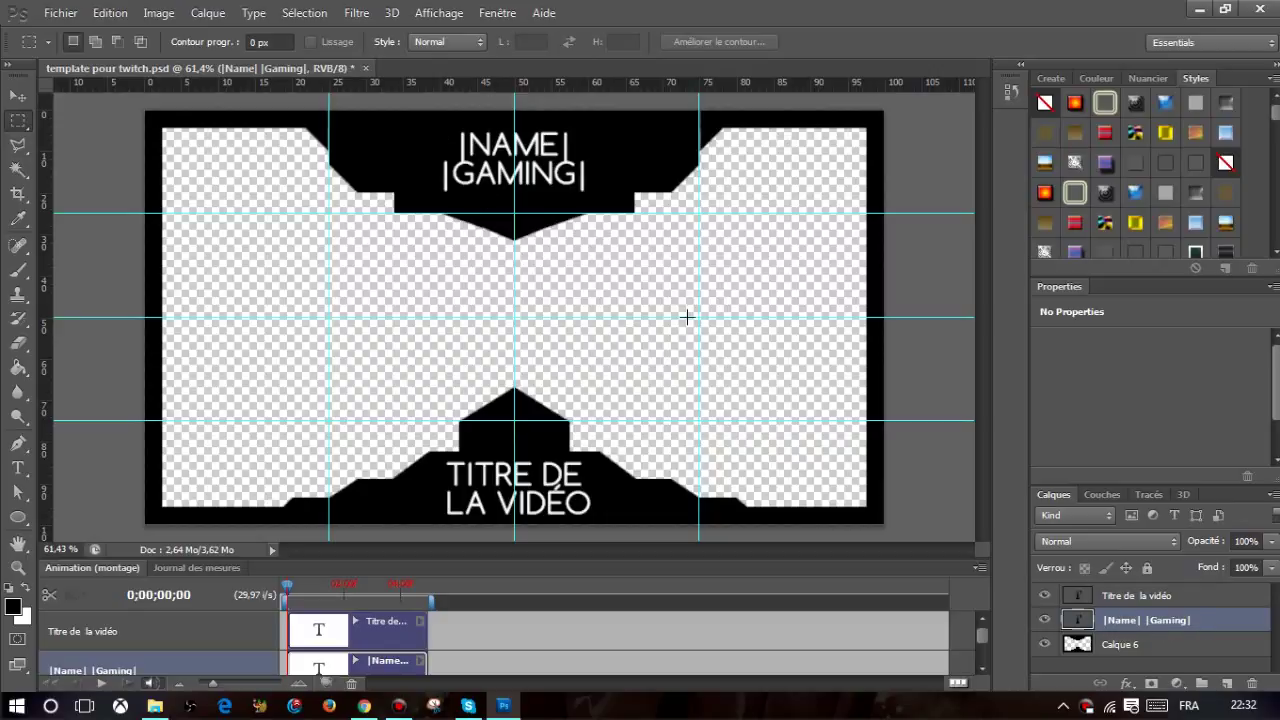
right_click(1214, 624)
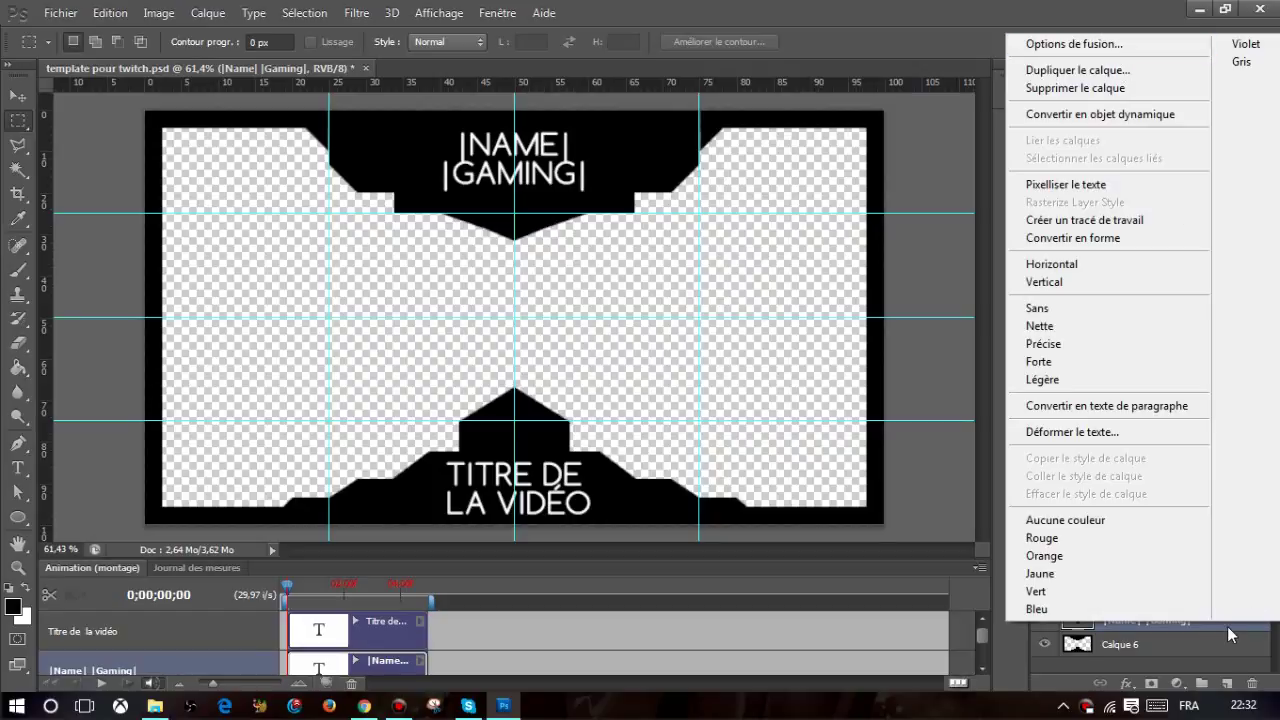
click(1228, 628)
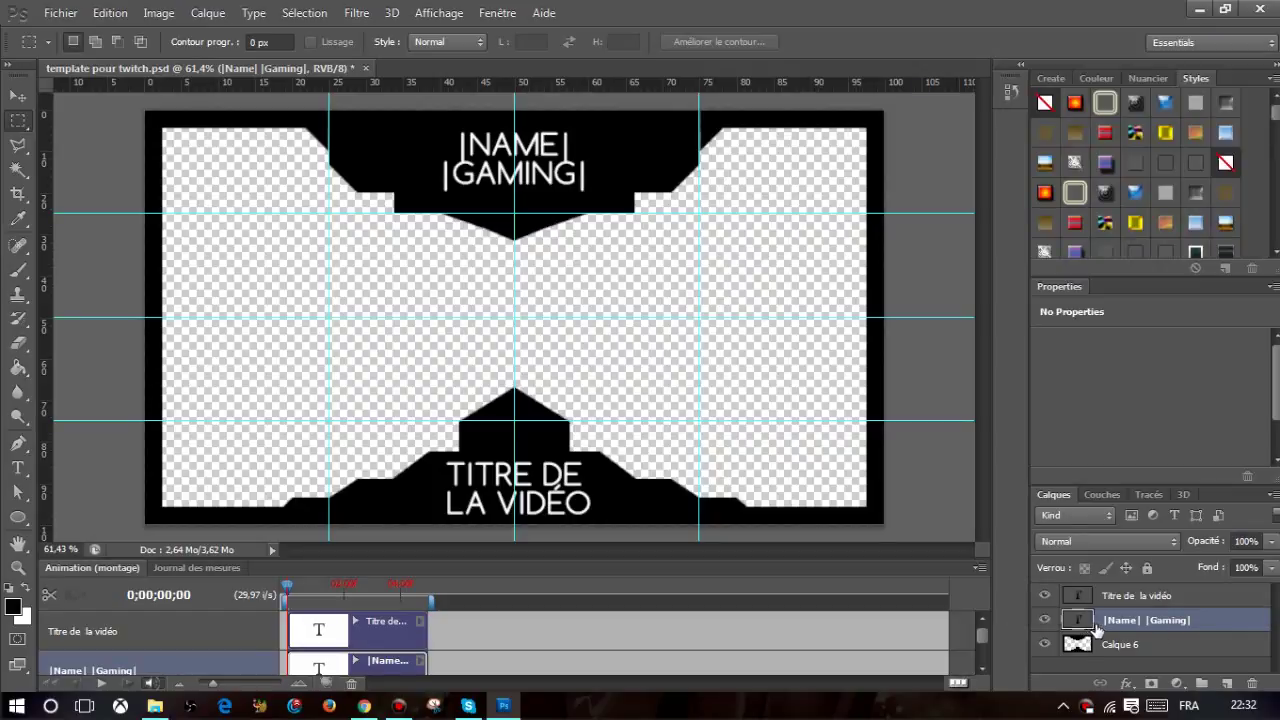
key(h)
double_click(1131, 620)
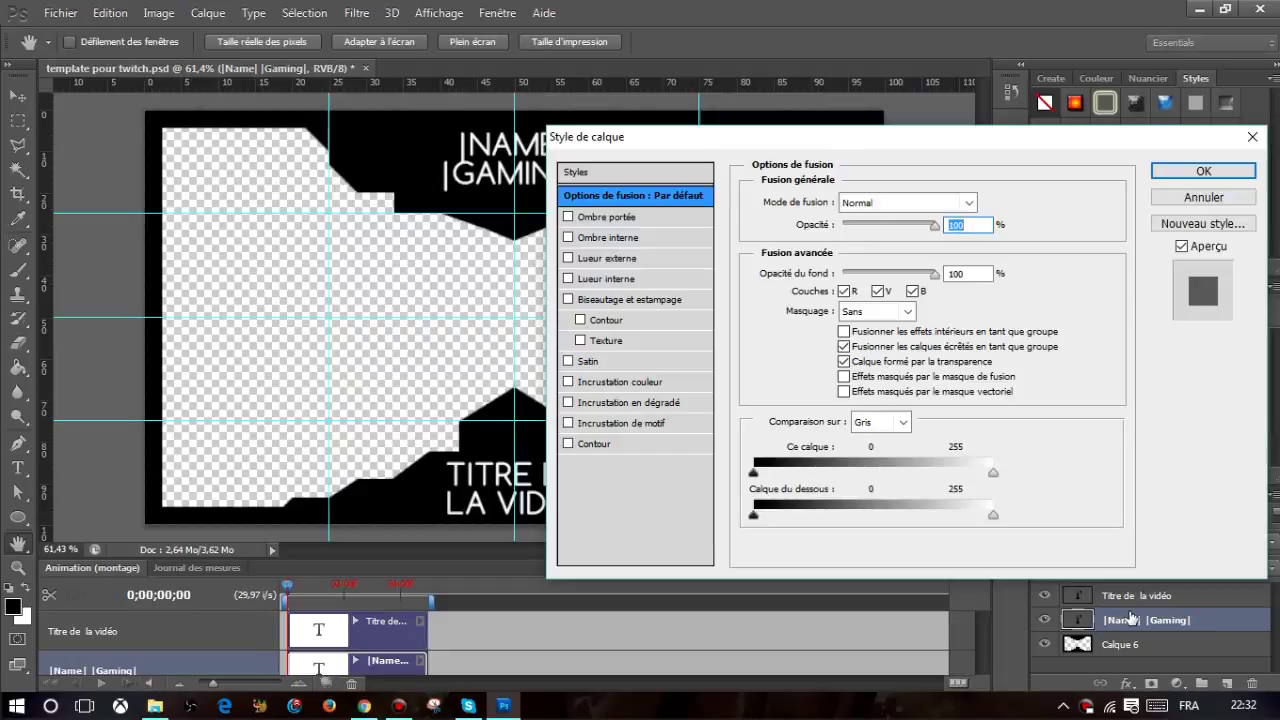
click(568, 382)
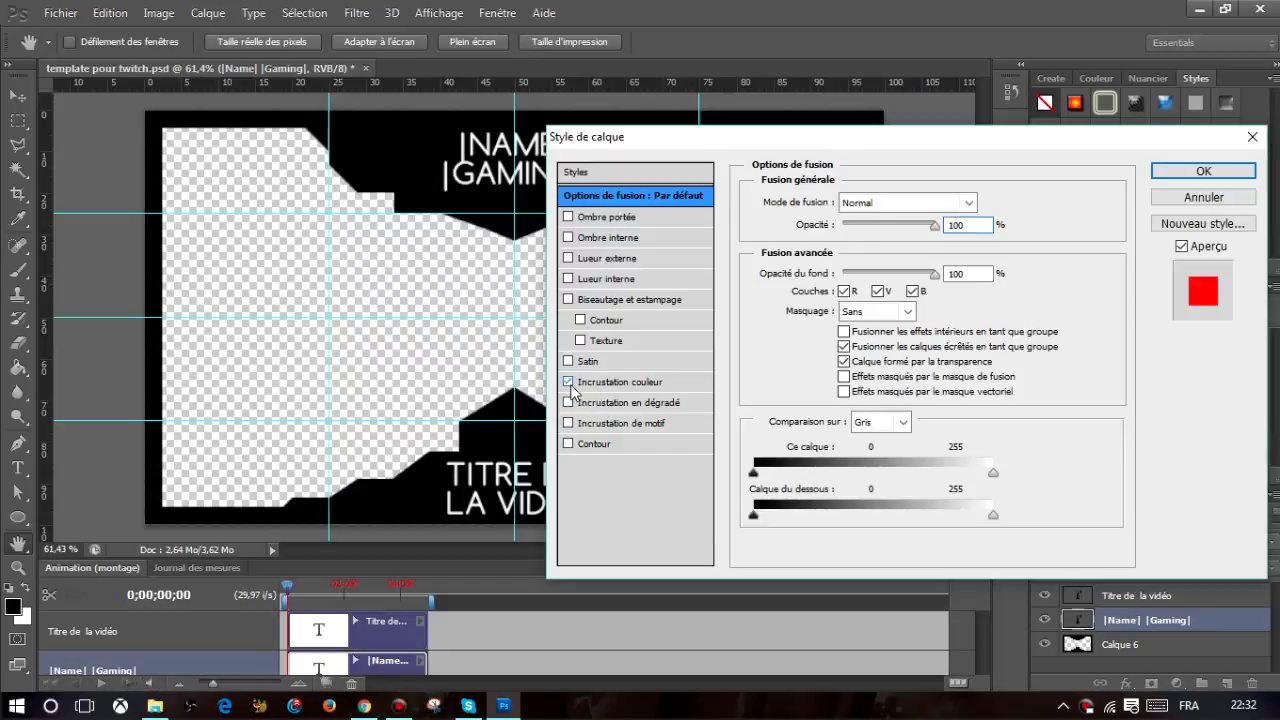
click(645, 382)
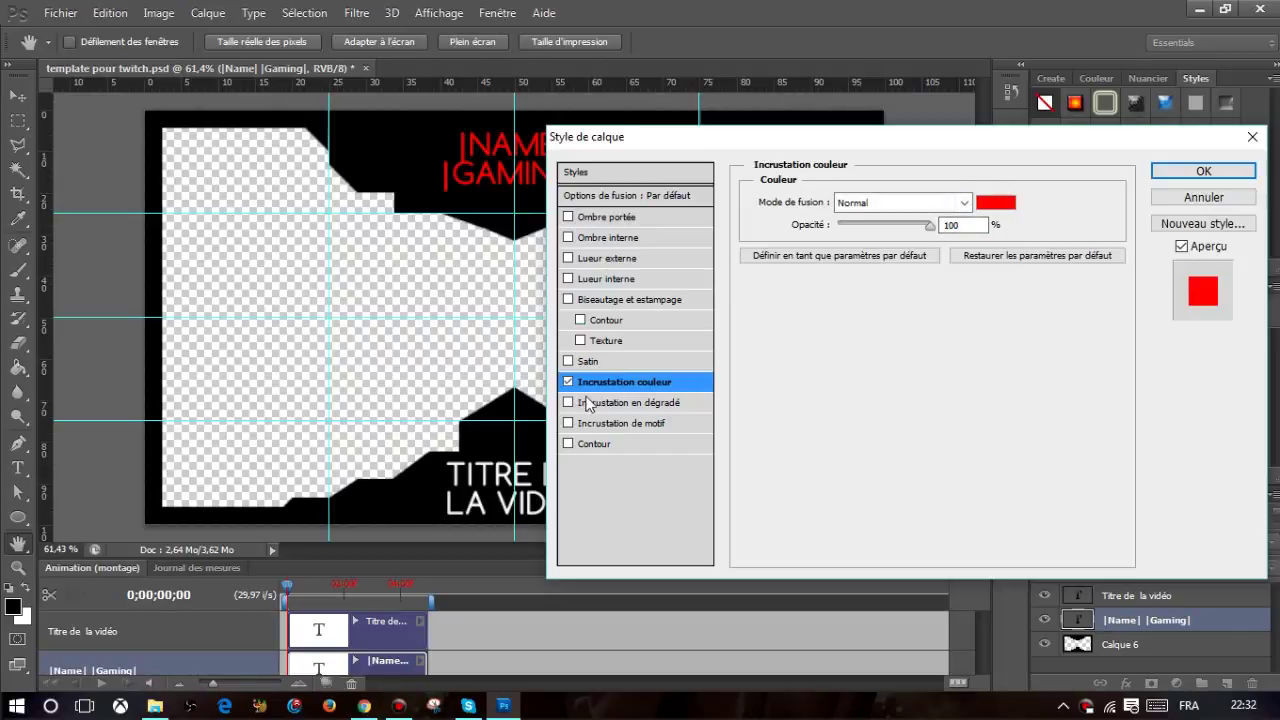
click(568, 382)
click(598, 443)
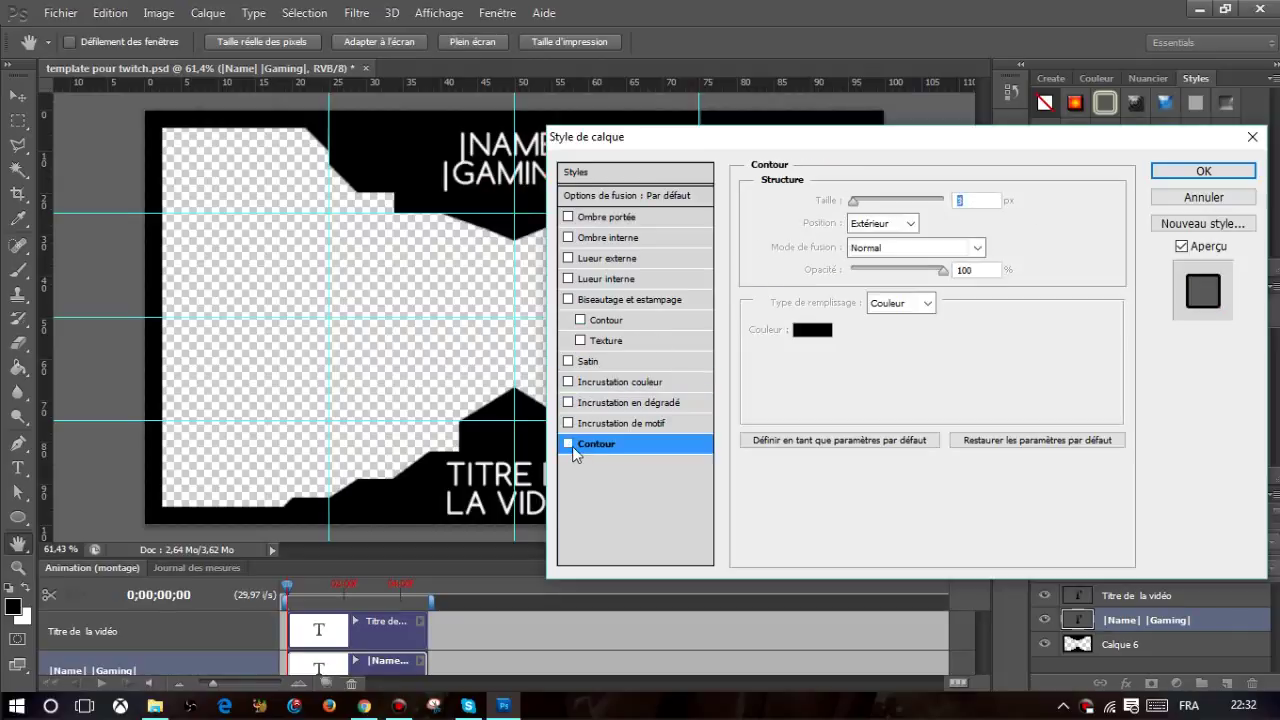
double_click(962, 200)
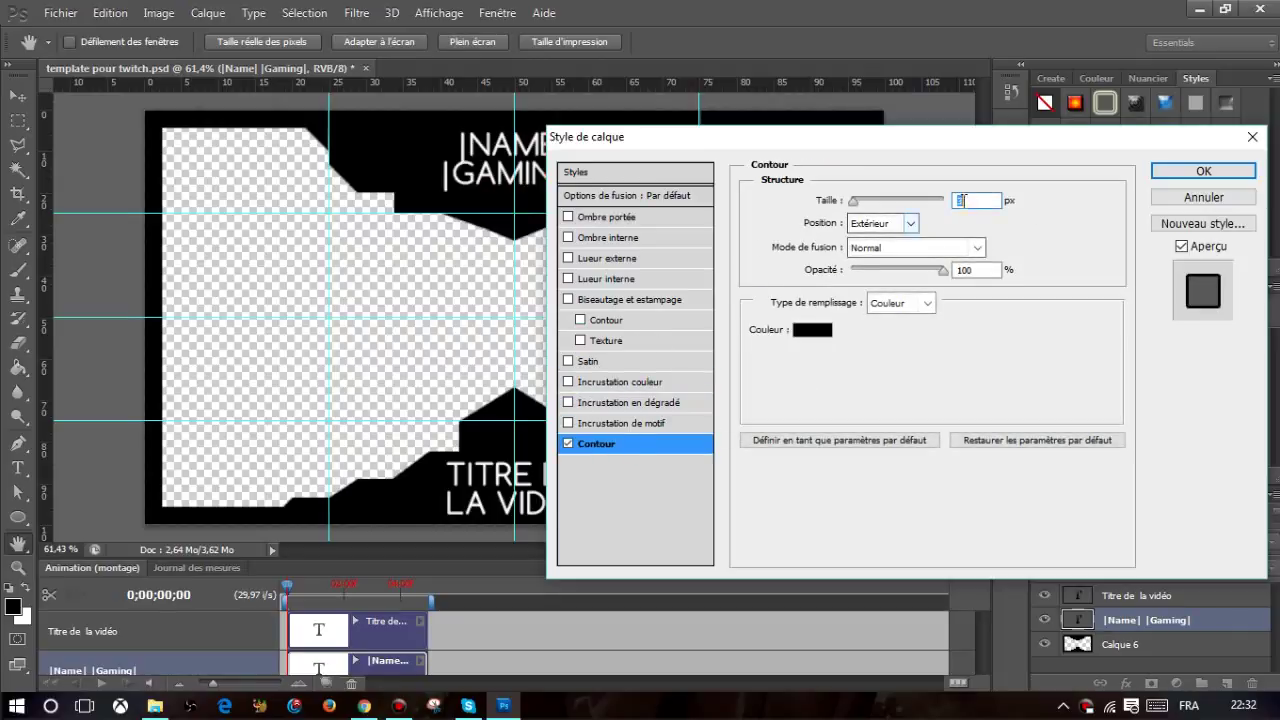
click(805, 332)
double_click(1028, 431)
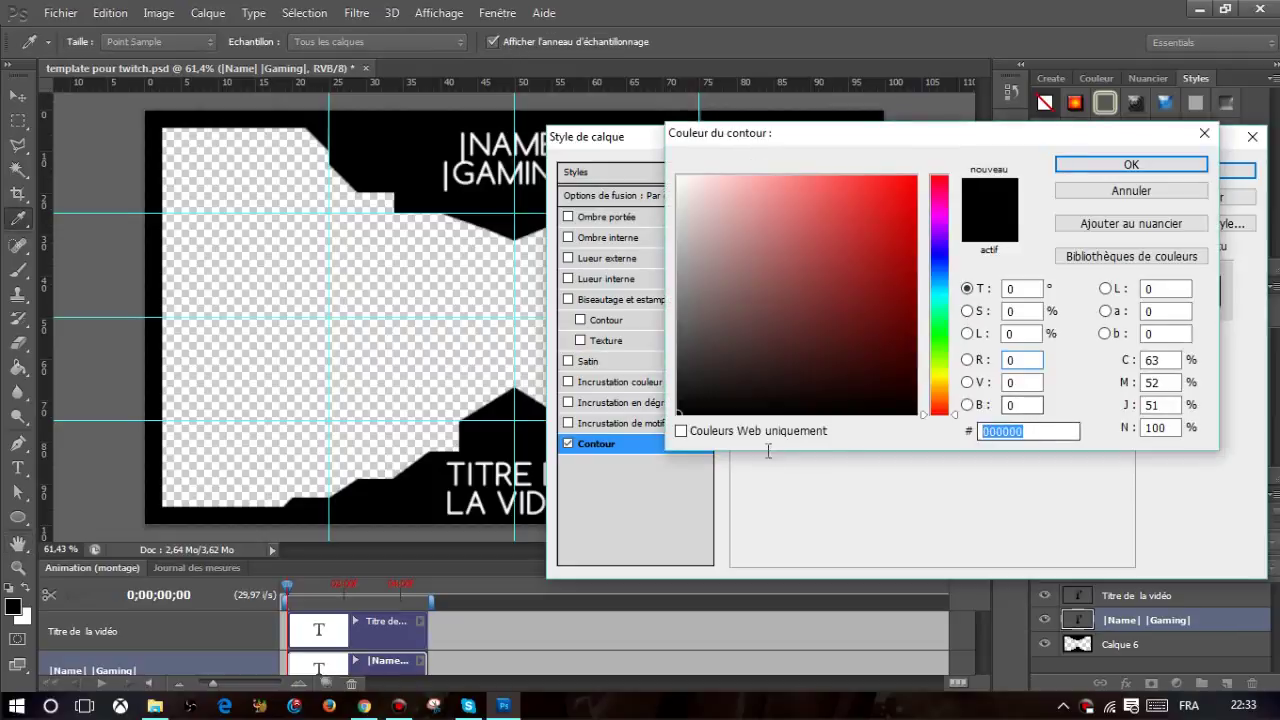
text(00)
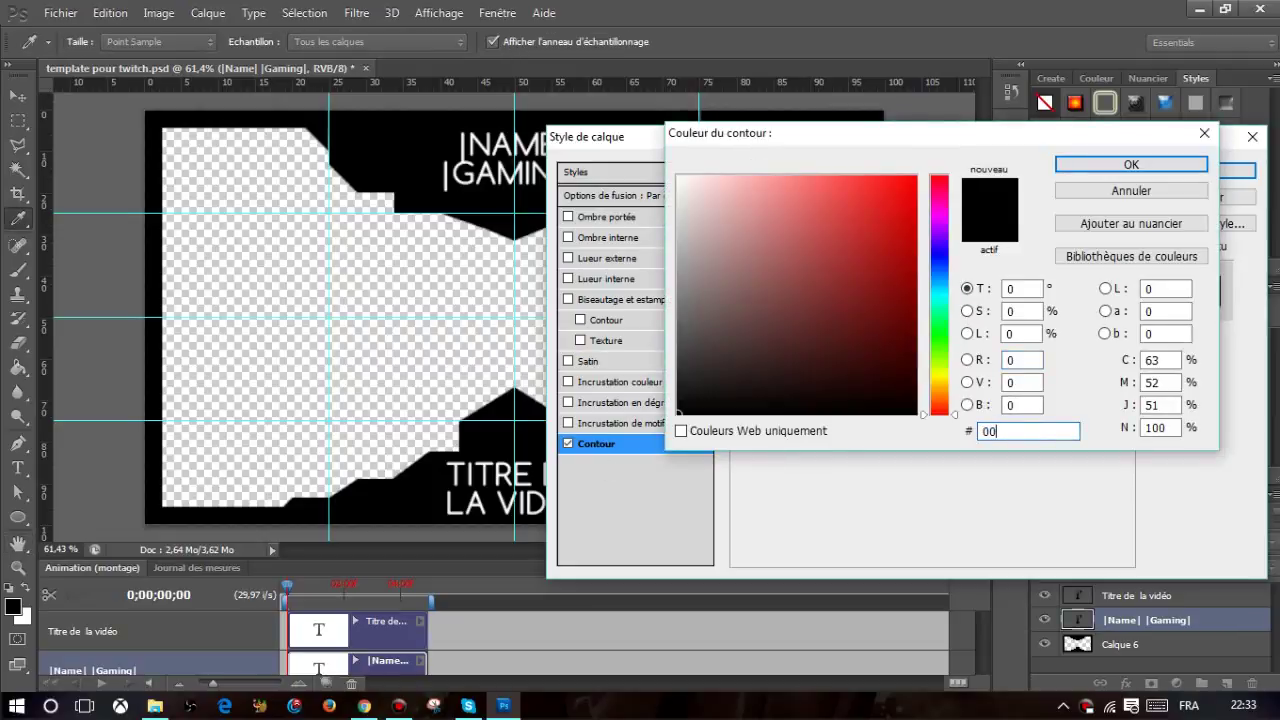
text(baff)
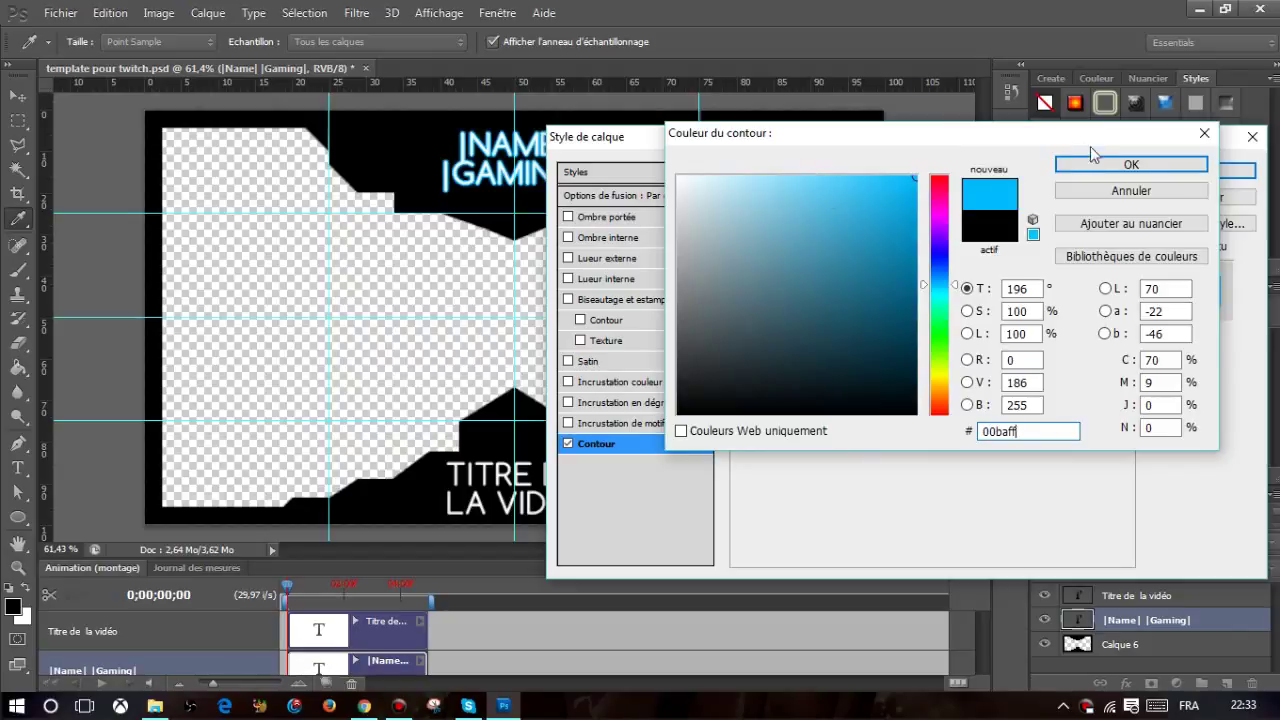
click(1204, 133)
click(1252, 138)
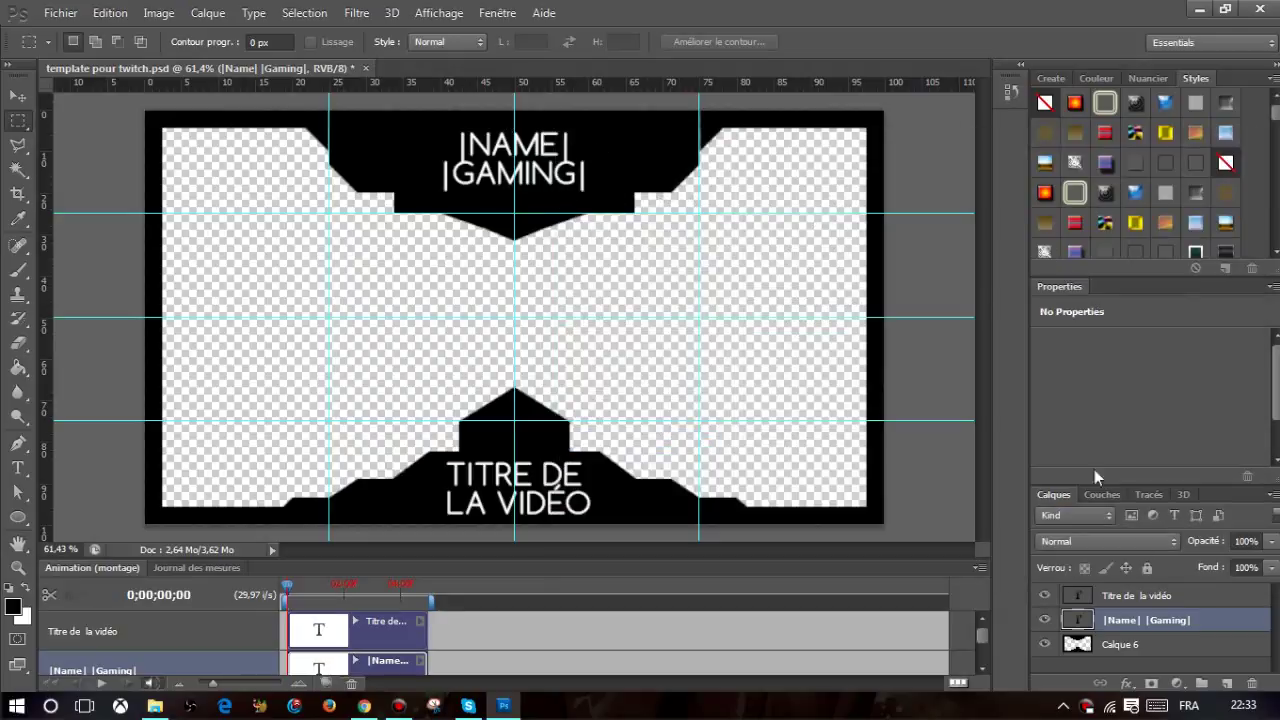
With Calque 6 selected, start an import and open the WallPaper folder.
click(1183, 642)
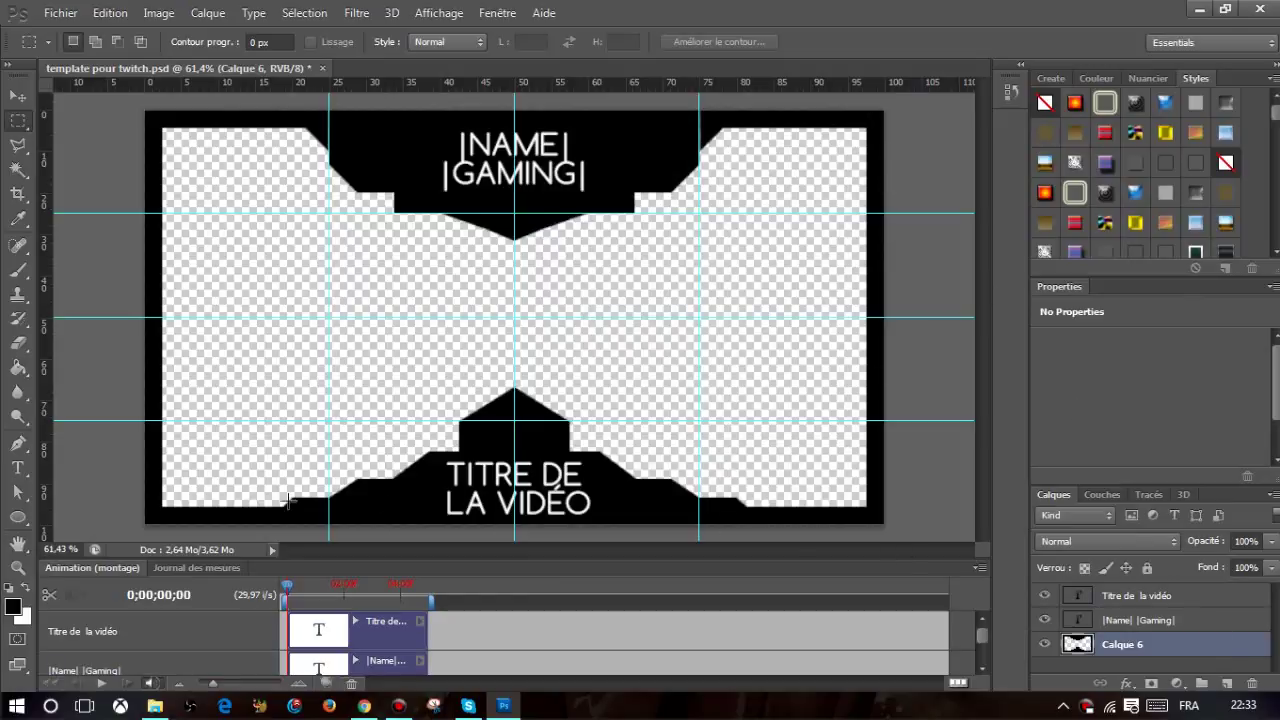
click(58, 16)
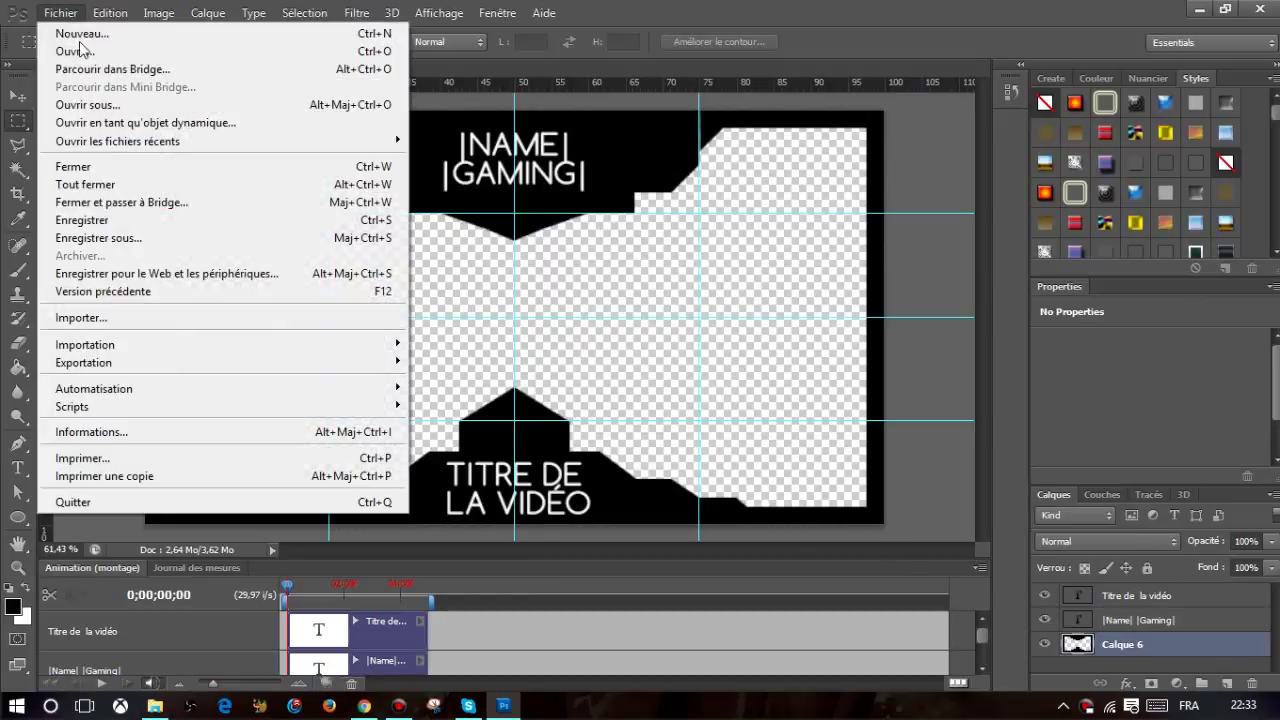
click(115, 318)
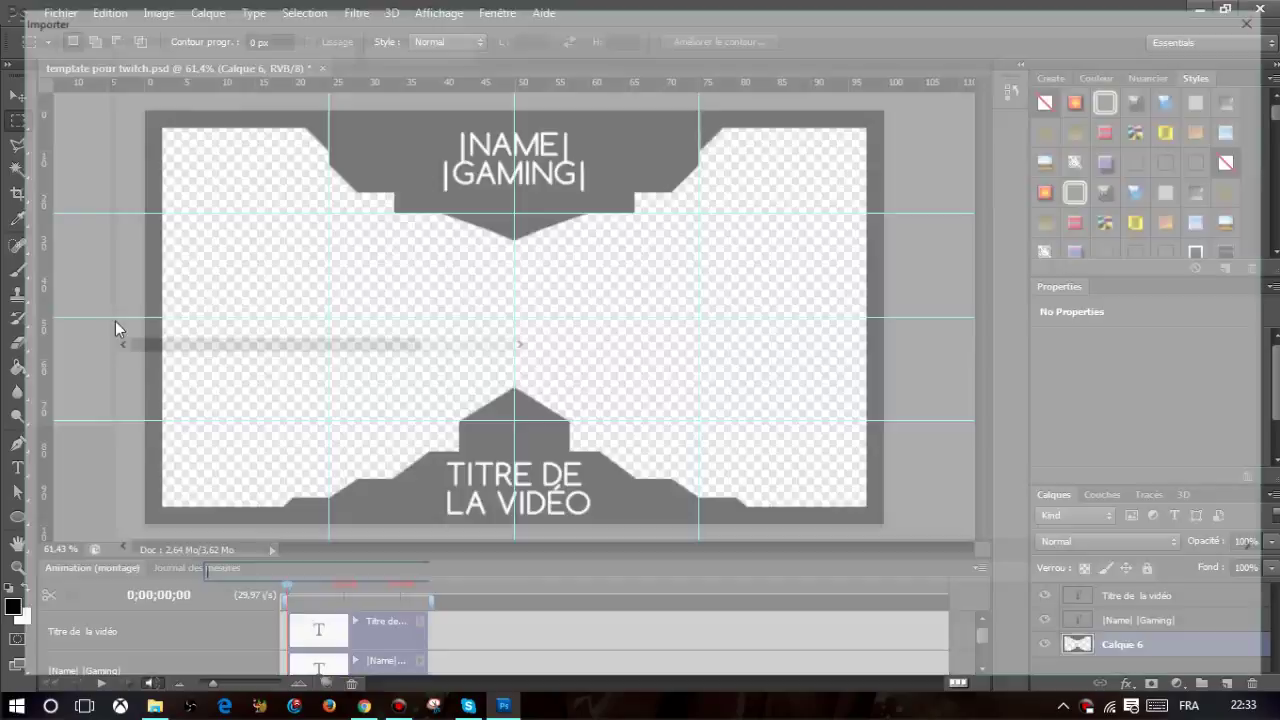
scroll(118, 328, down, 7)
scroll(118, 328, down, 5)
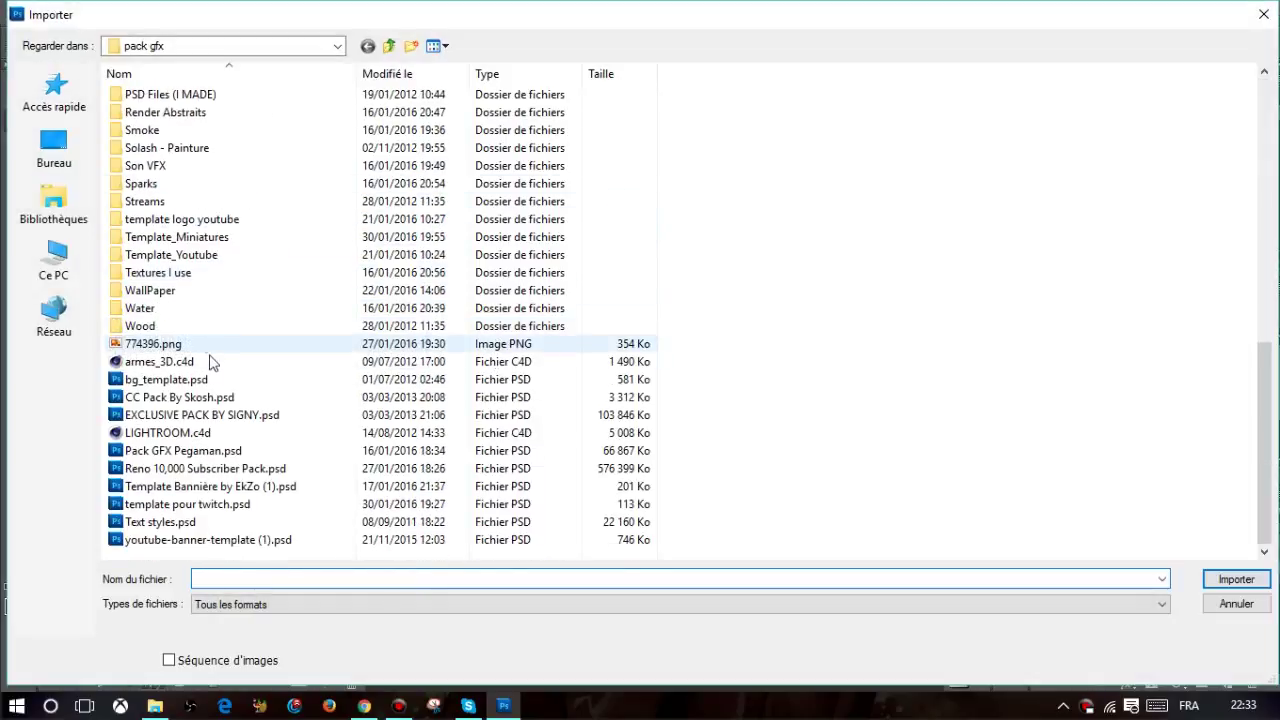
double_click(196, 291)
Import wallpaper-1171856 and commit it as a full-canvas layer.
scroll(505, 310, down, 5)
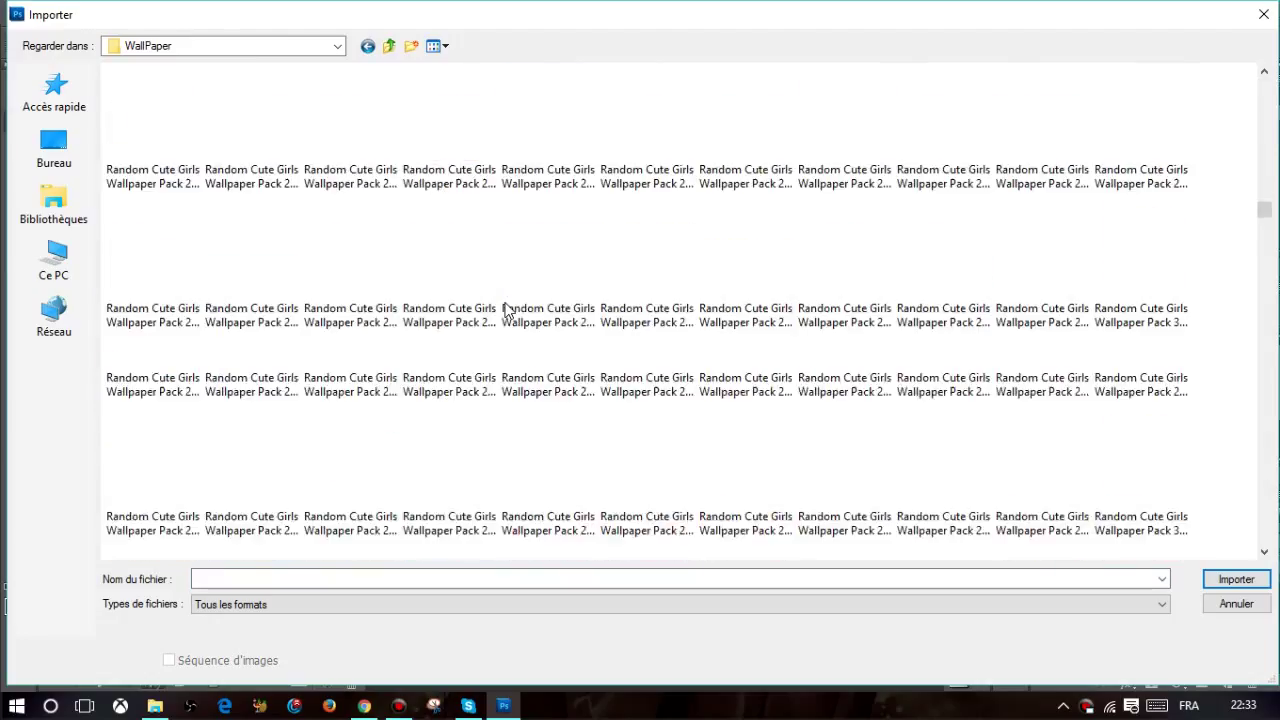
scroll(505, 310, down, 5)
scroll(505, 310, down, 5)
scroll(505, 310, down, 5)
scroll(505, 310, down, 5)
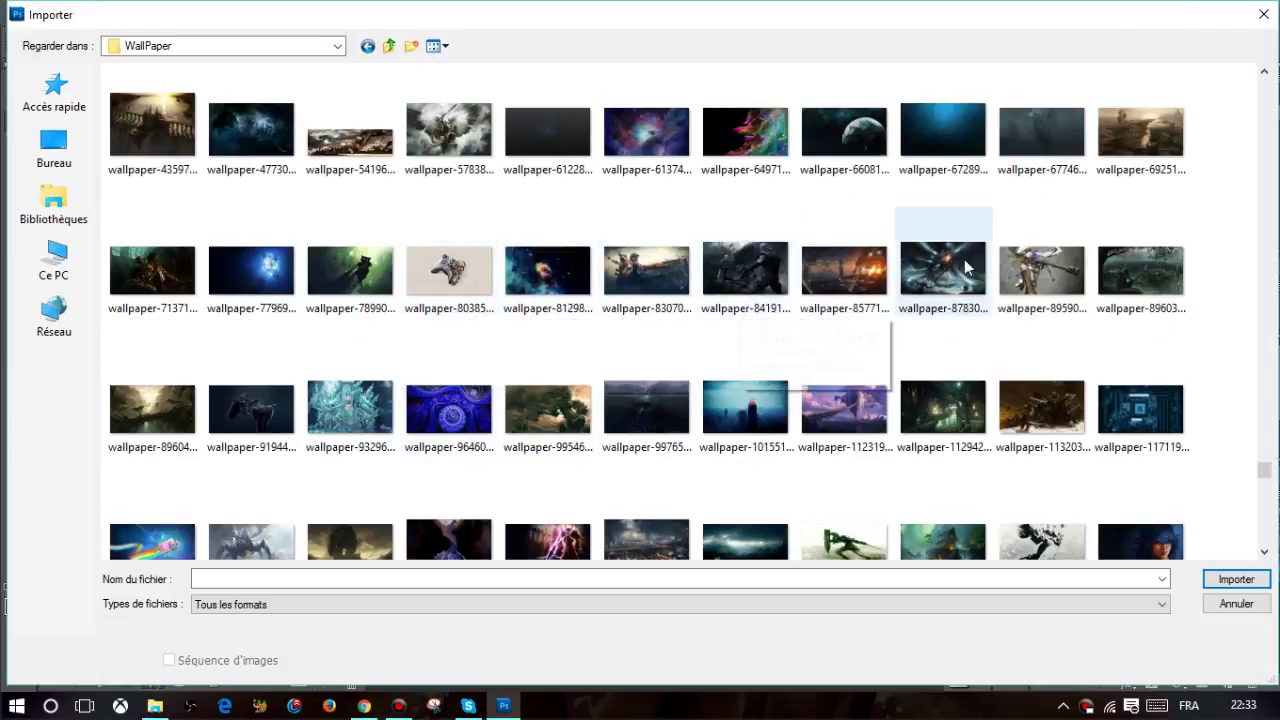
scroll(1025, 262, down, 3)
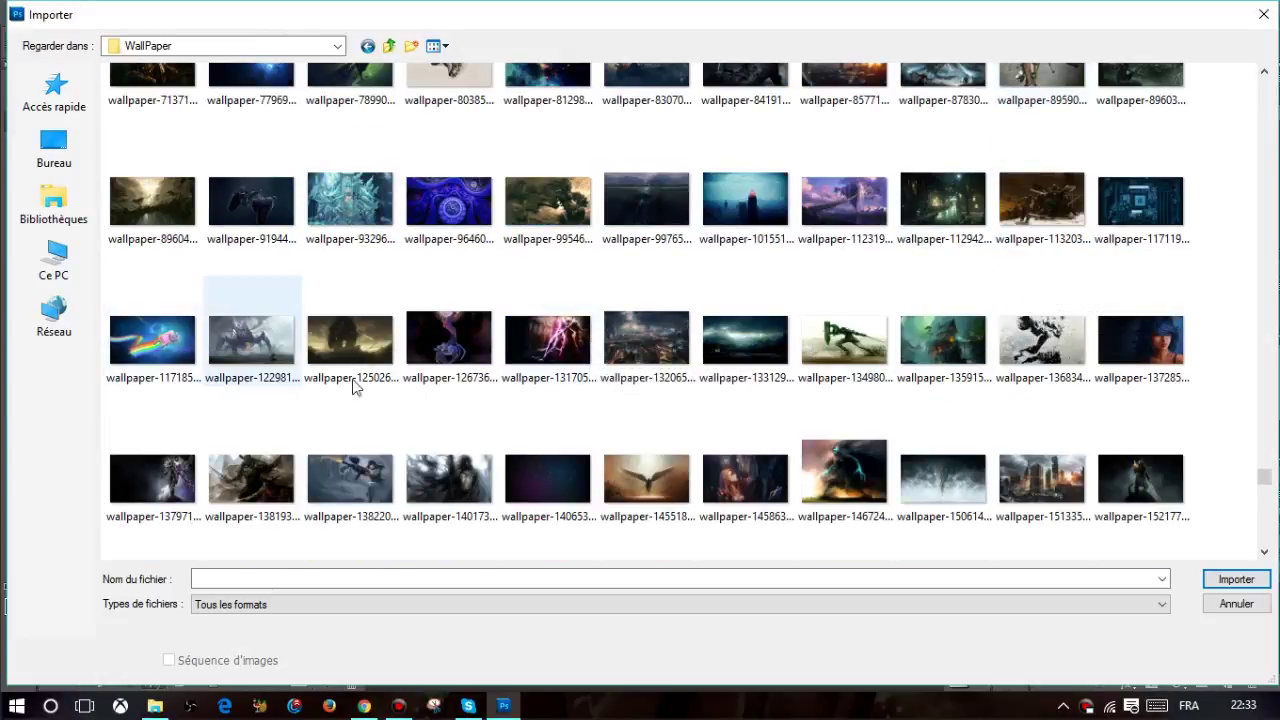
double_click(150, 338)
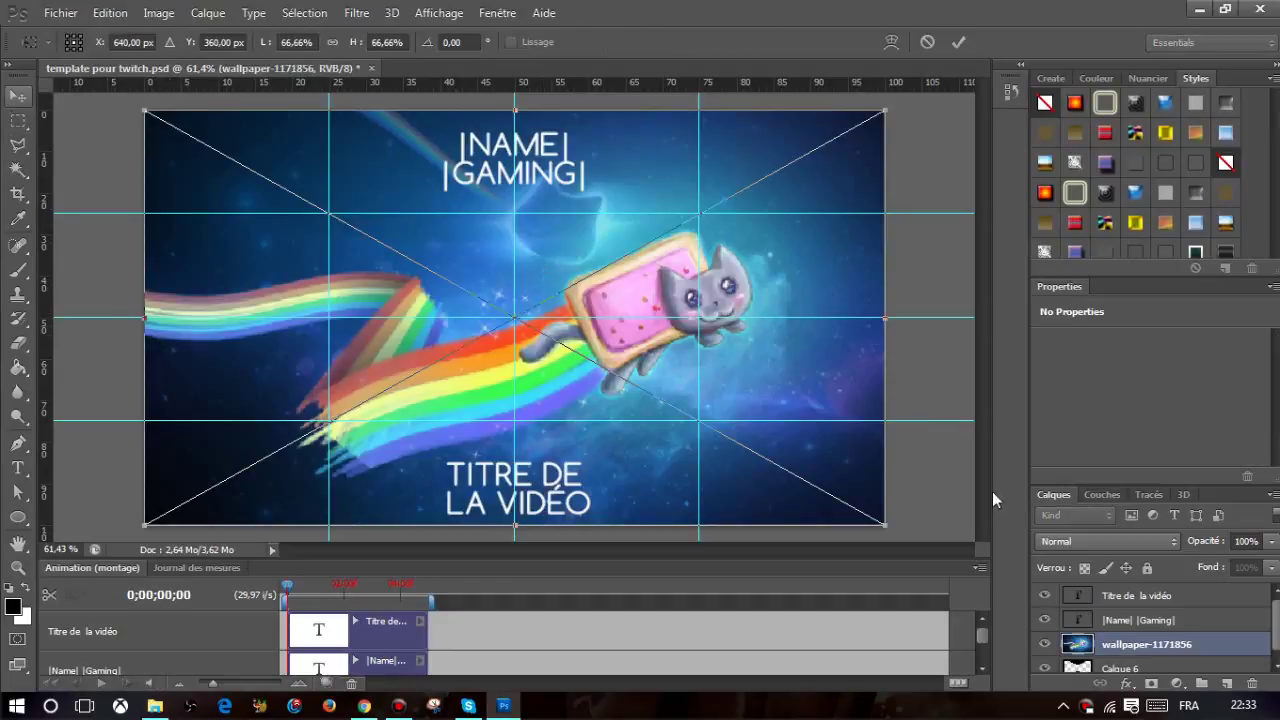
click(16, 92)
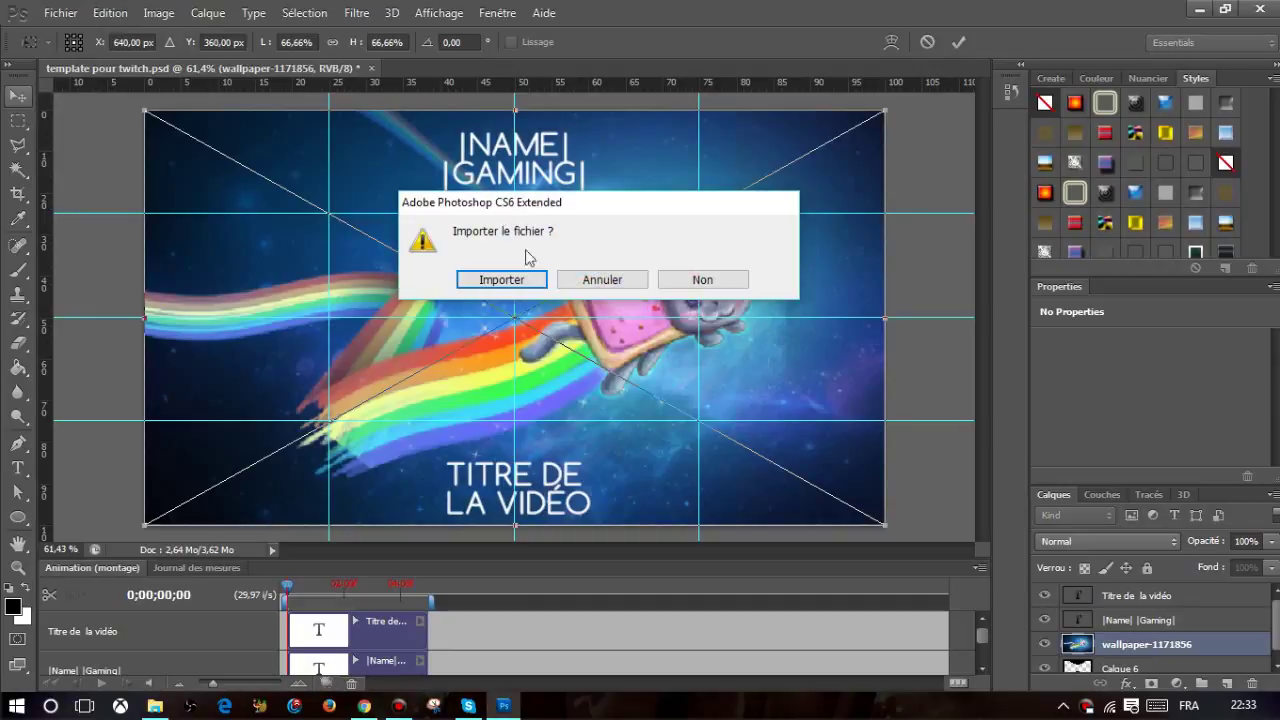
click(502, 280)
scroll(1241, 648, down, 1)
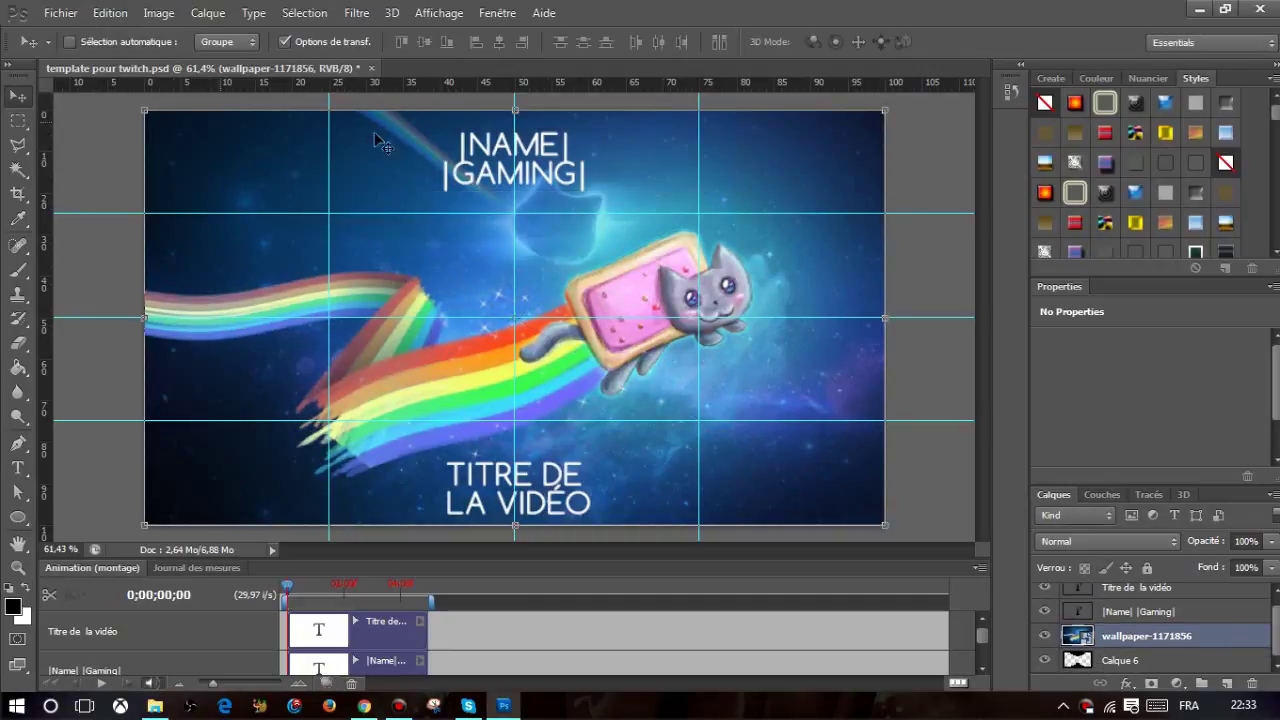
Clip the wallpaper to the Calque 6 frame, shift it and scale to about 66.67%.
click(1133, 661)
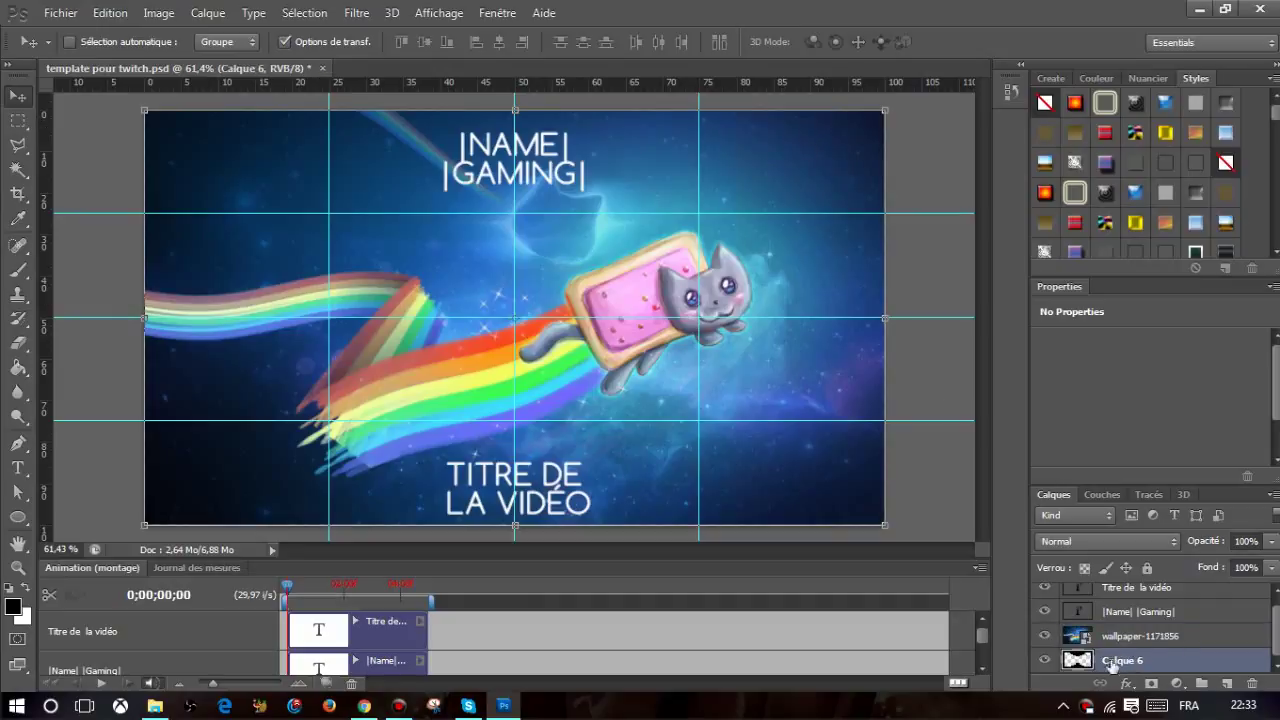
click(1153, 640)
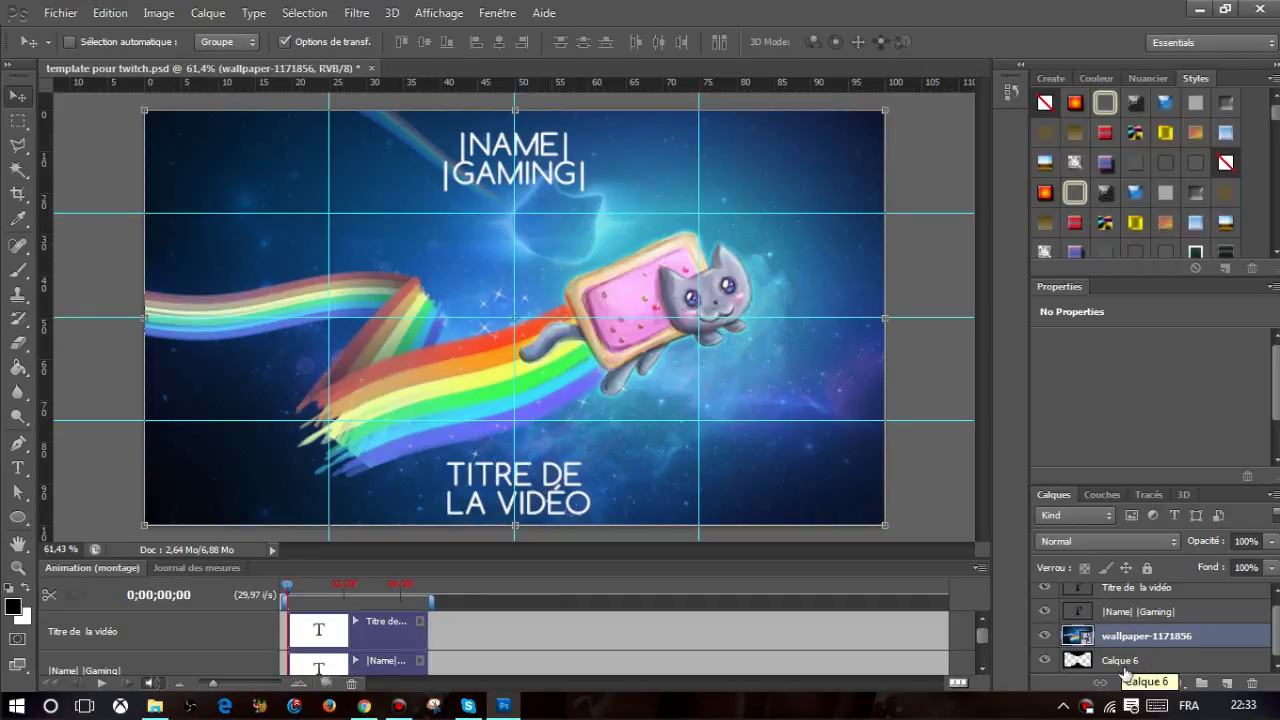
drag(1123, 668, 1127, 641)
alt+click(1131, 646)
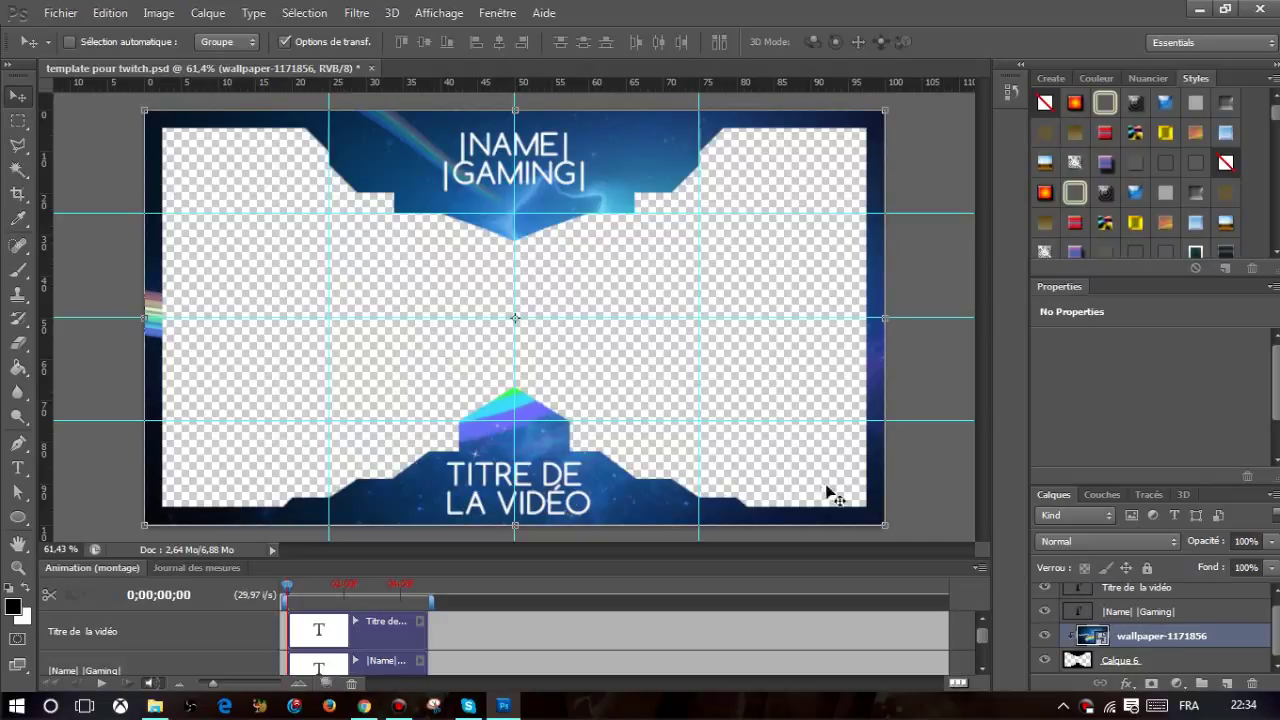
mouse_move(601, 148)
mouse_down()
mouse_move(469, 257)
mouse_move(380, 297)
mouse_move(320, 297)
mouse_move(437, 200)
mouse_move(484, 128)
mouse_move(540, 128)
mouse_move(507, 128)
mouse_up()
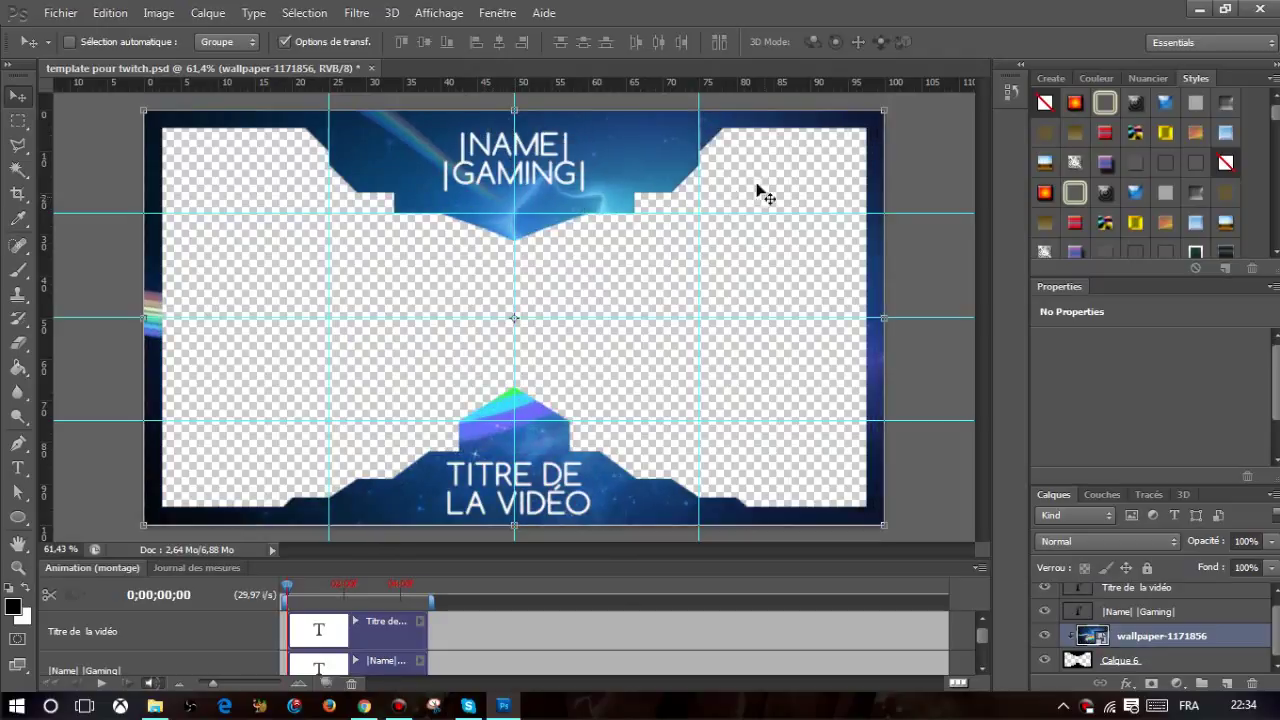
mouse_move(885, 107)
mouse_down()
mouse_move(443, 357)
mouse_move(786, 134)
mouse_move(888, 109)
mouse_up()
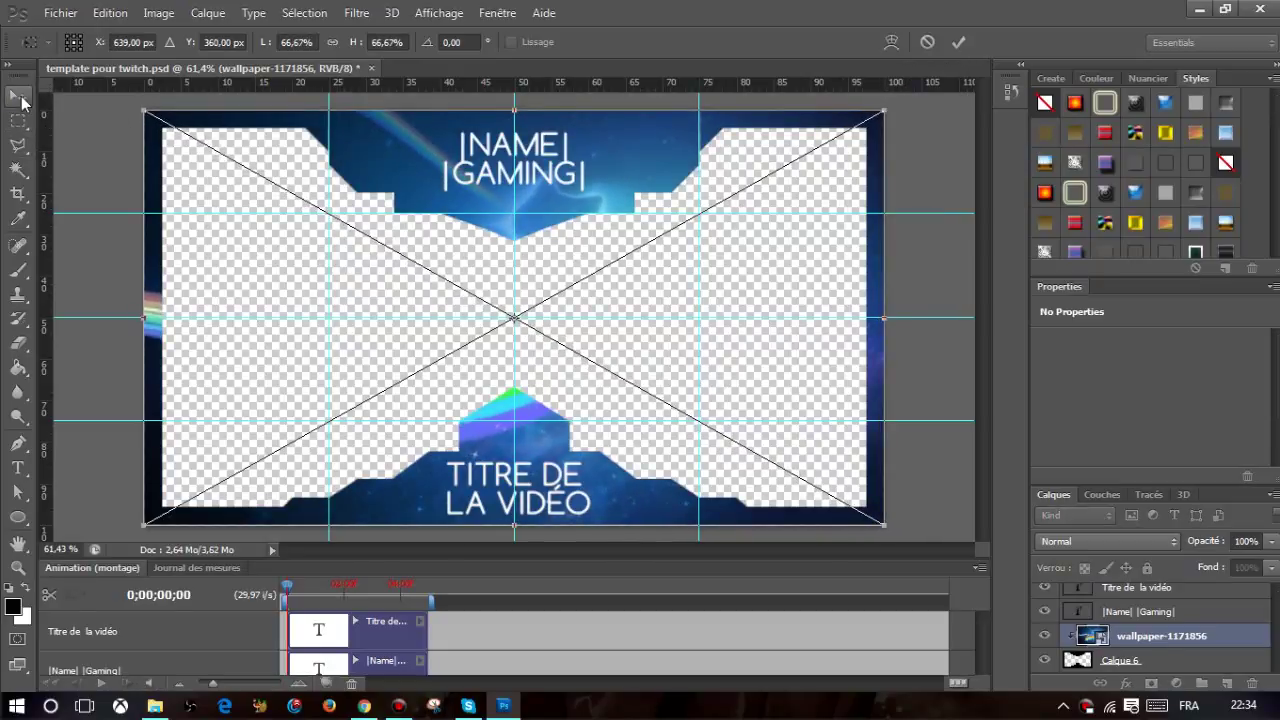
click(18, 96)
click(533, 282)
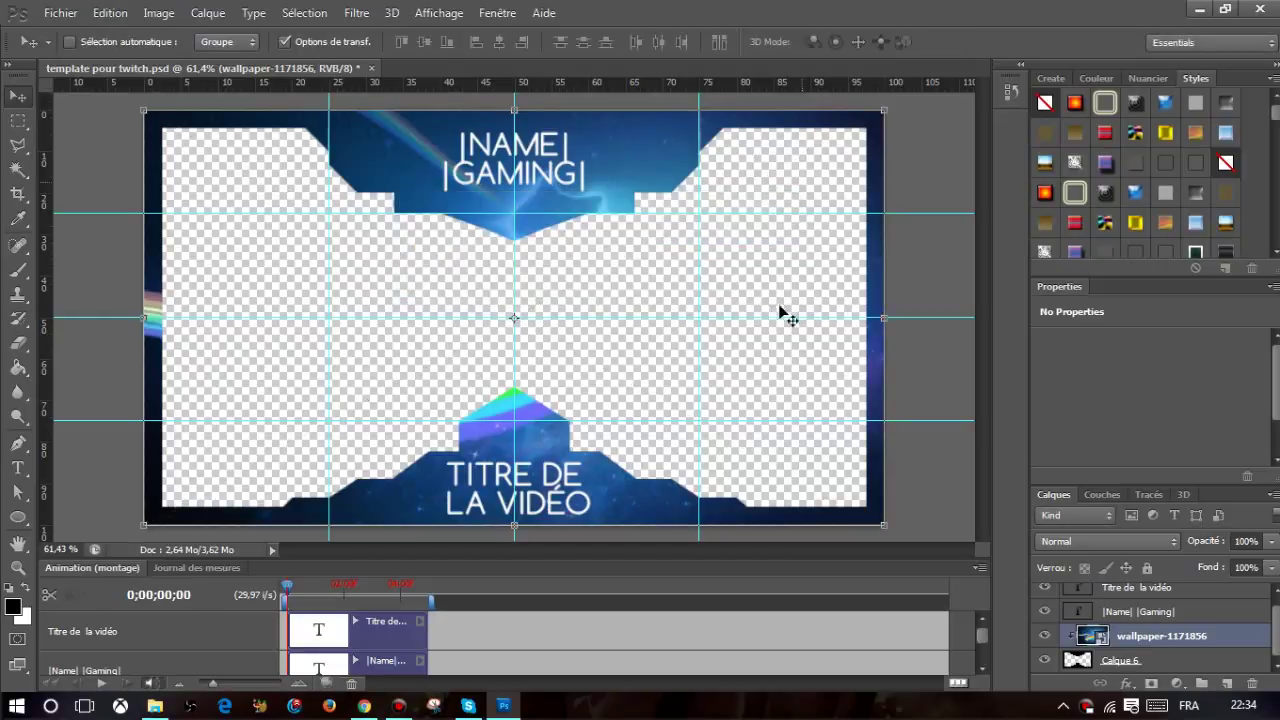
Import the titan image wallpaper-2645756.jpg into the document.
click(55, 12)
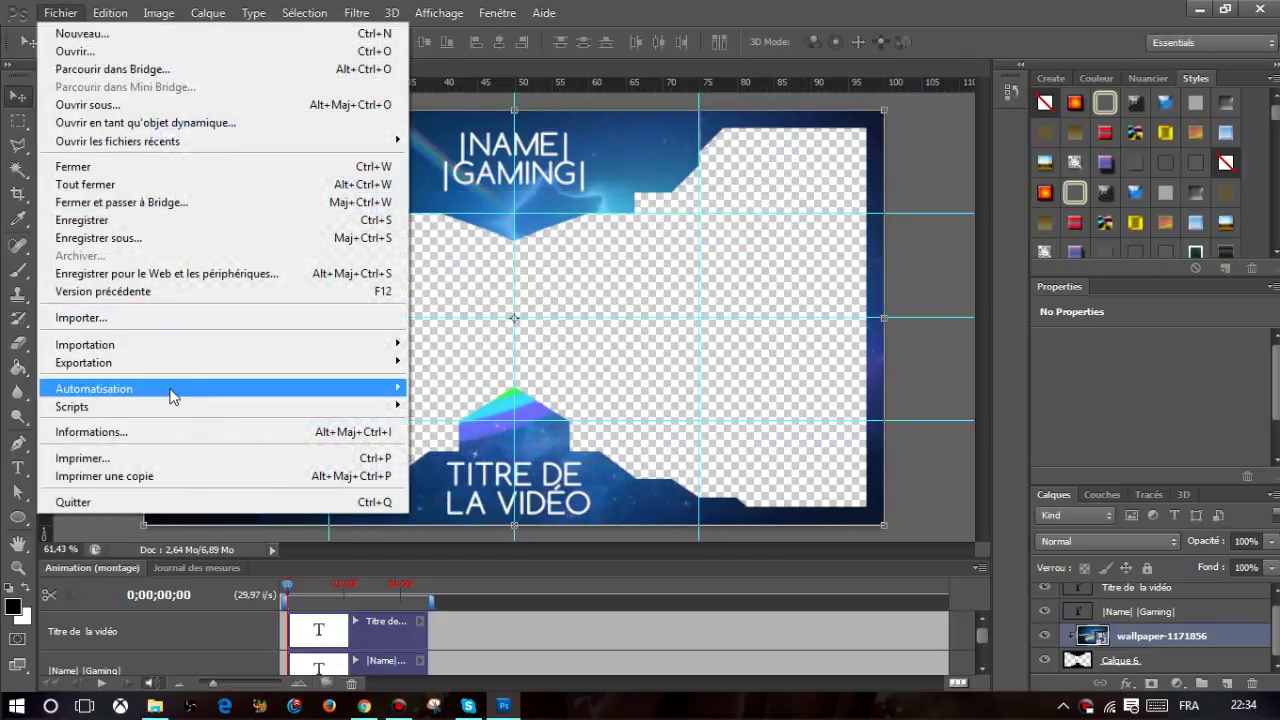
click(179, 321)
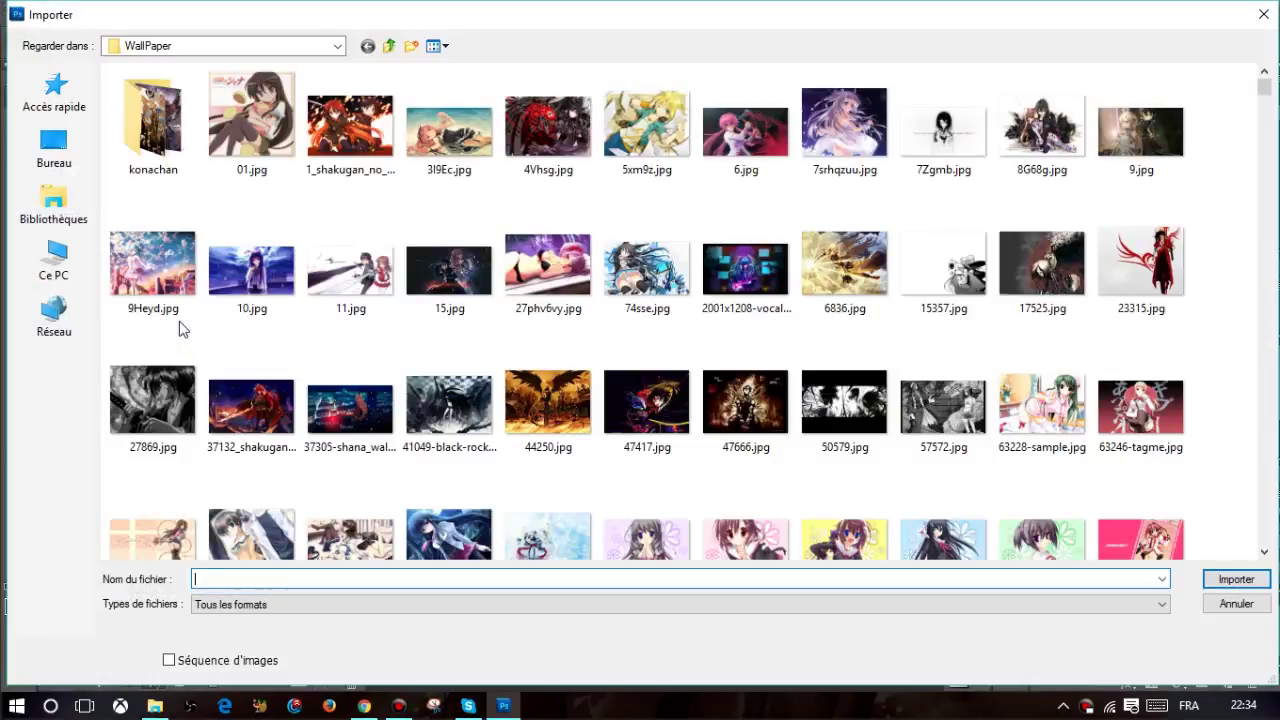
scroll(177, 328, down, 10)
scroll(1243, 178, down, 10)
drag(1264, 170, 1275, 522)
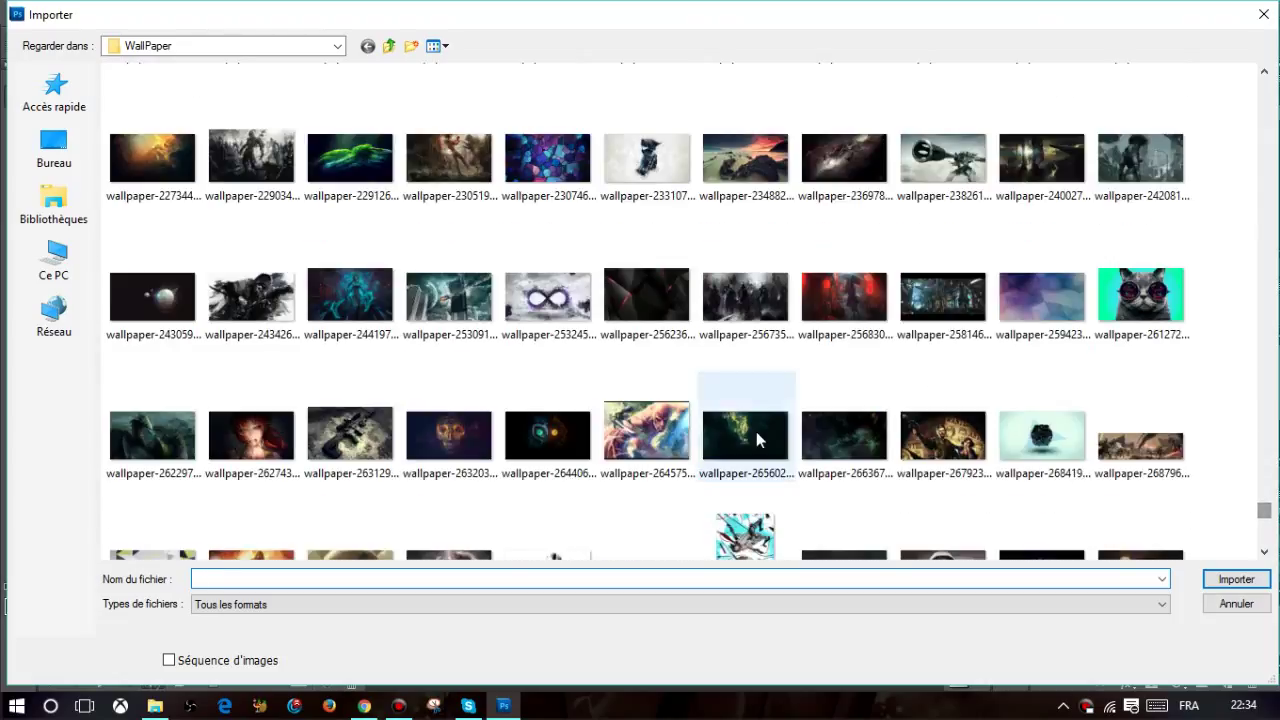
click(646, 430)
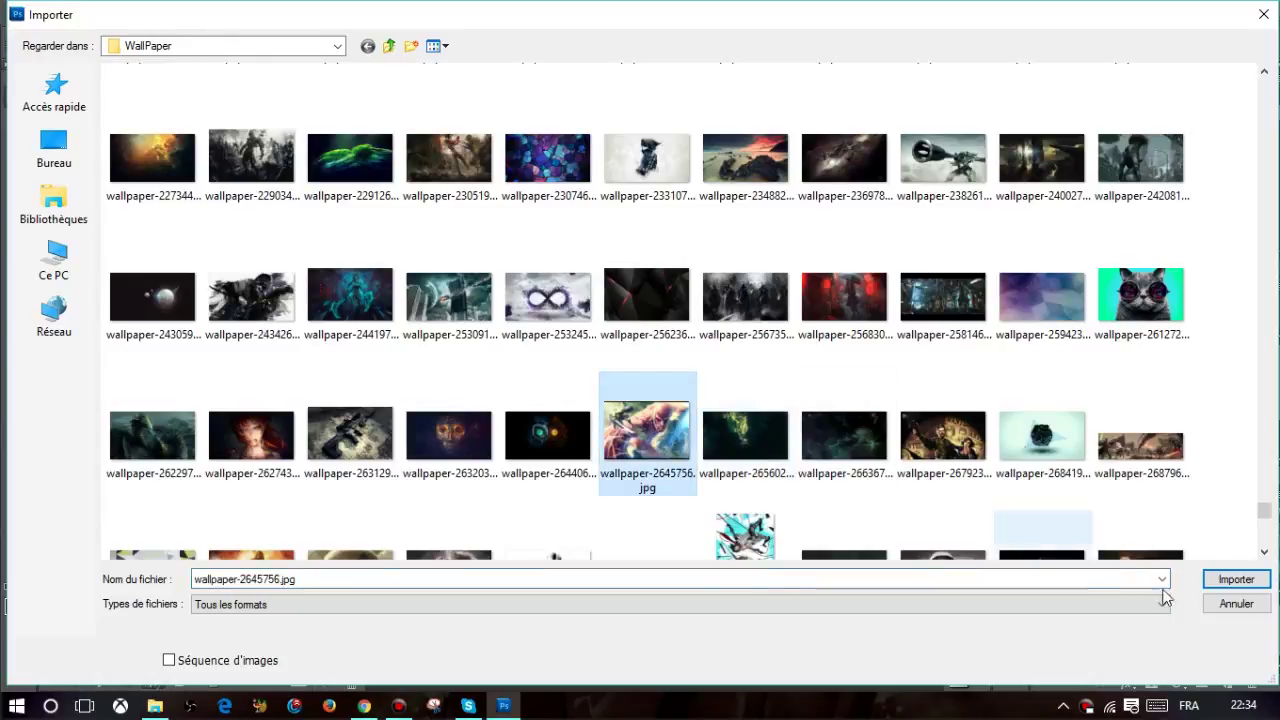
click(1210, 584)
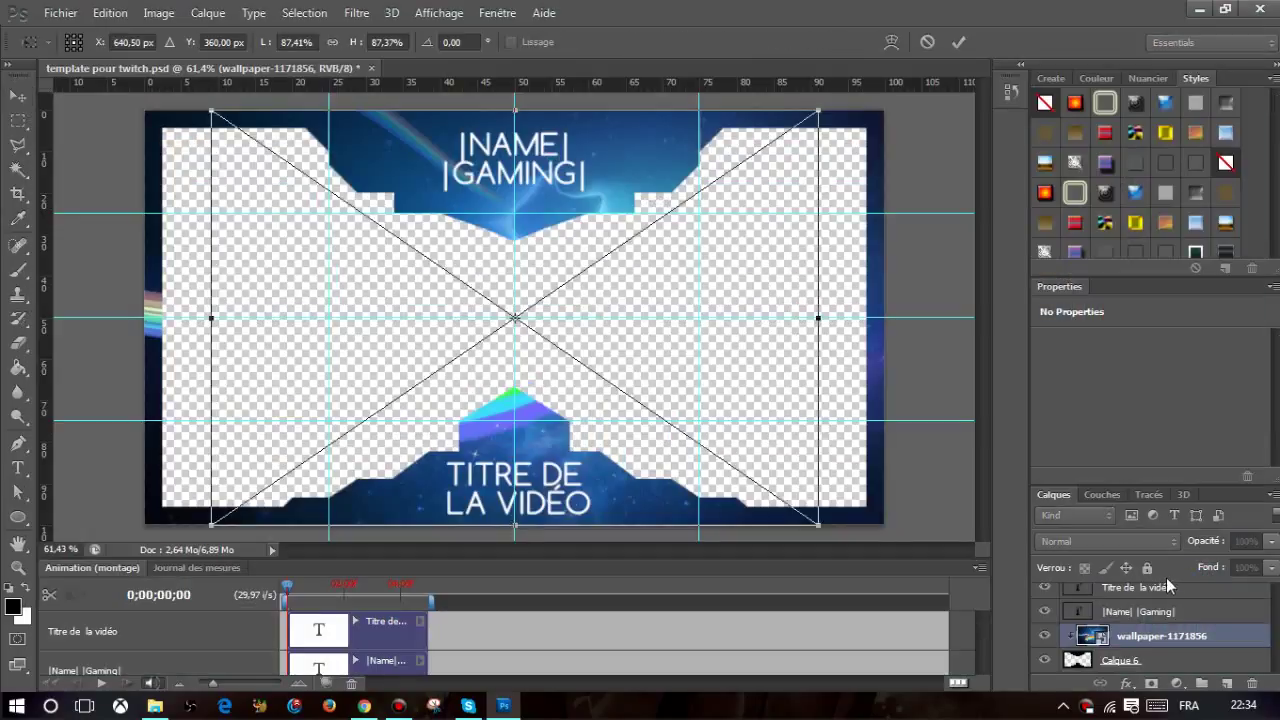
Enlarge the titan image to about 108% over the whole canvas and lower its layer.
drag(557, 336, 485, 324)
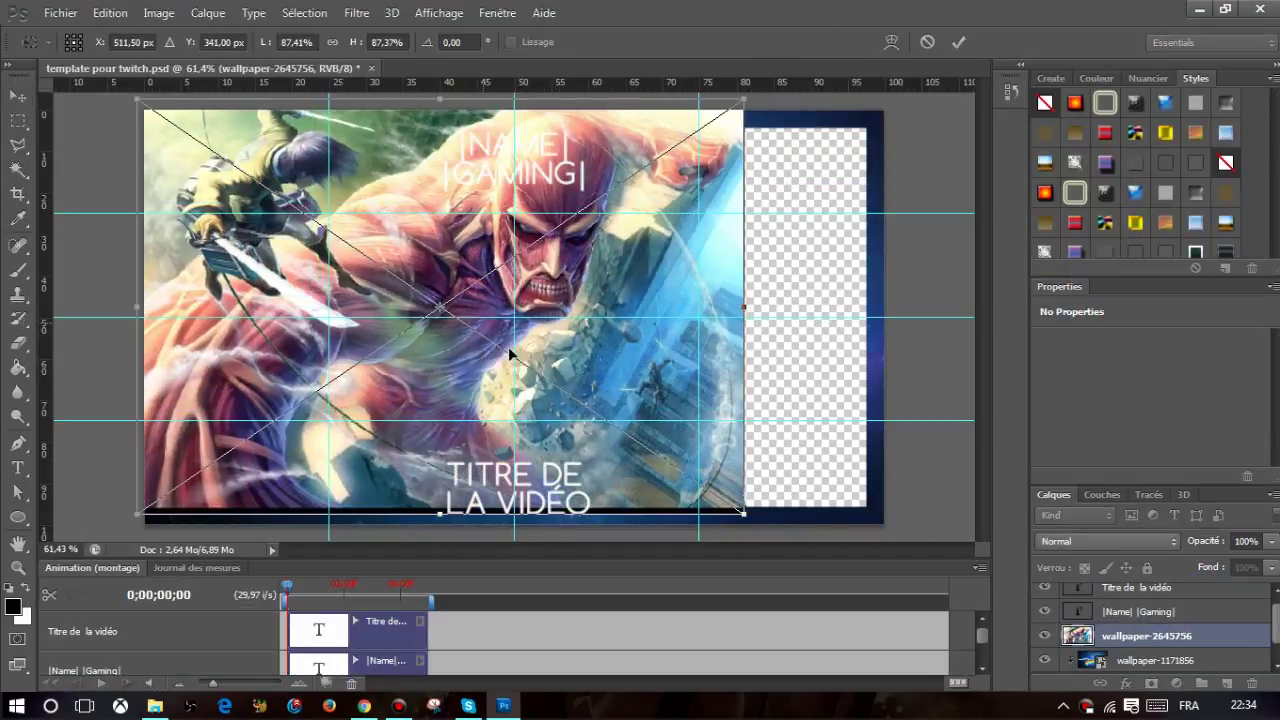
drag(760, 530, 856, 512)
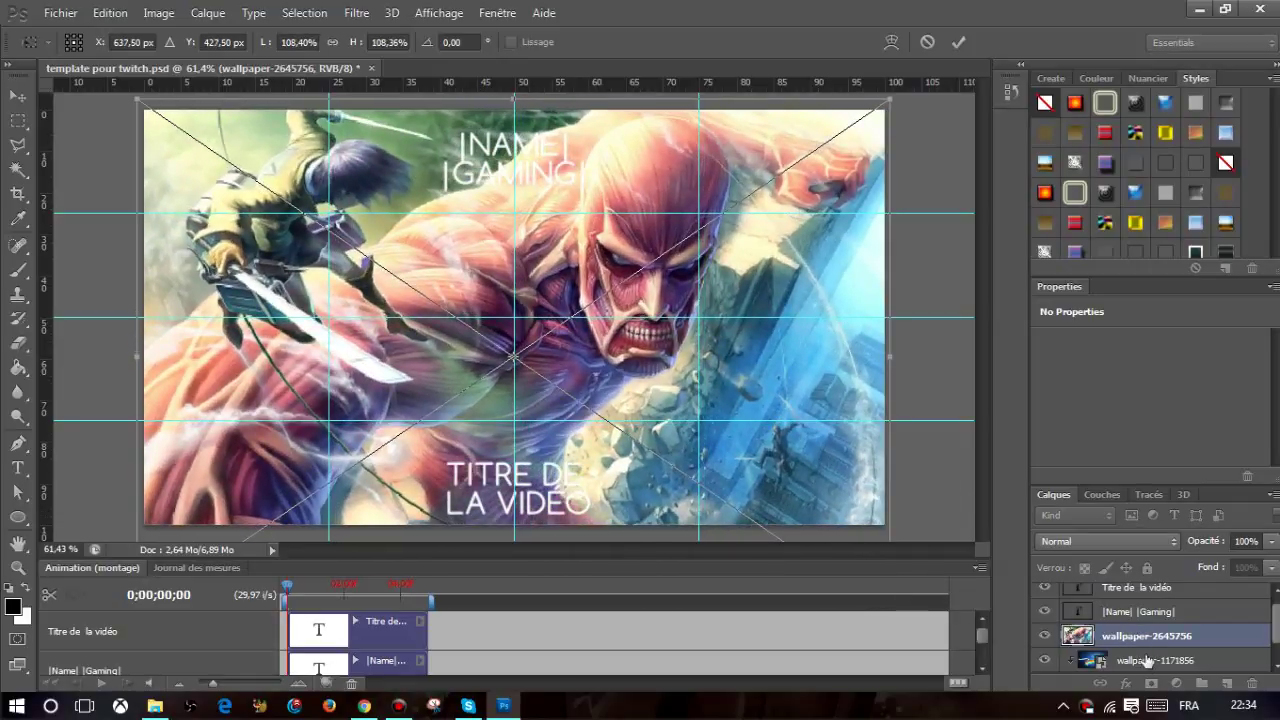
click(17, 96)
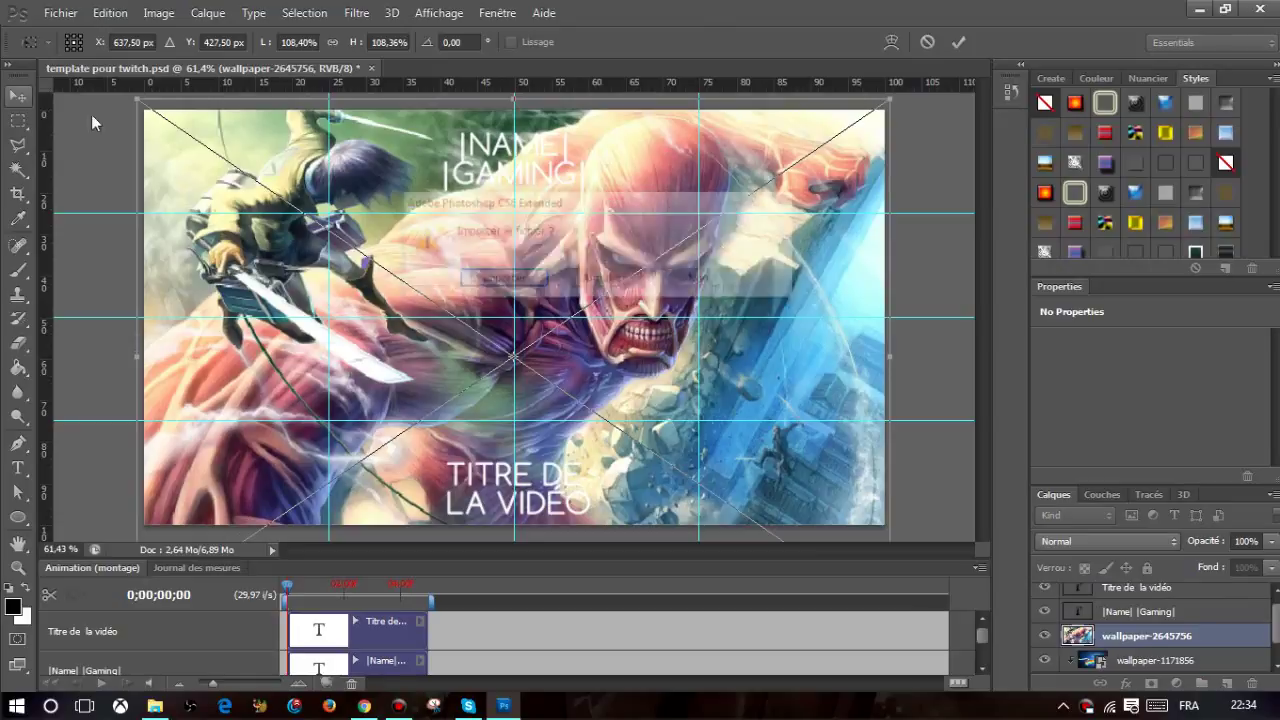
click(486, 278)
drag(1197, 633, 1215, 683)
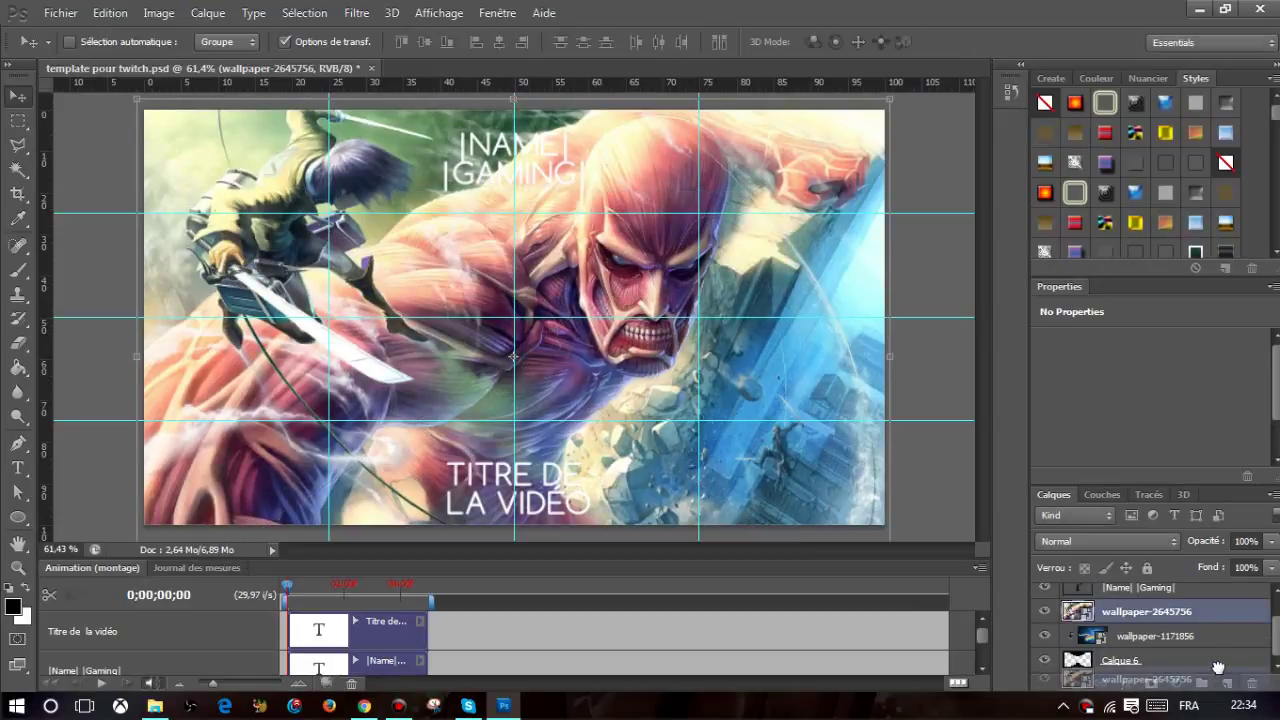
Move the wallpaper-2645756 layer below Calque 6 and scale it to about 135.75% behind the banners.
drag(1218, 667, 1216, 676)
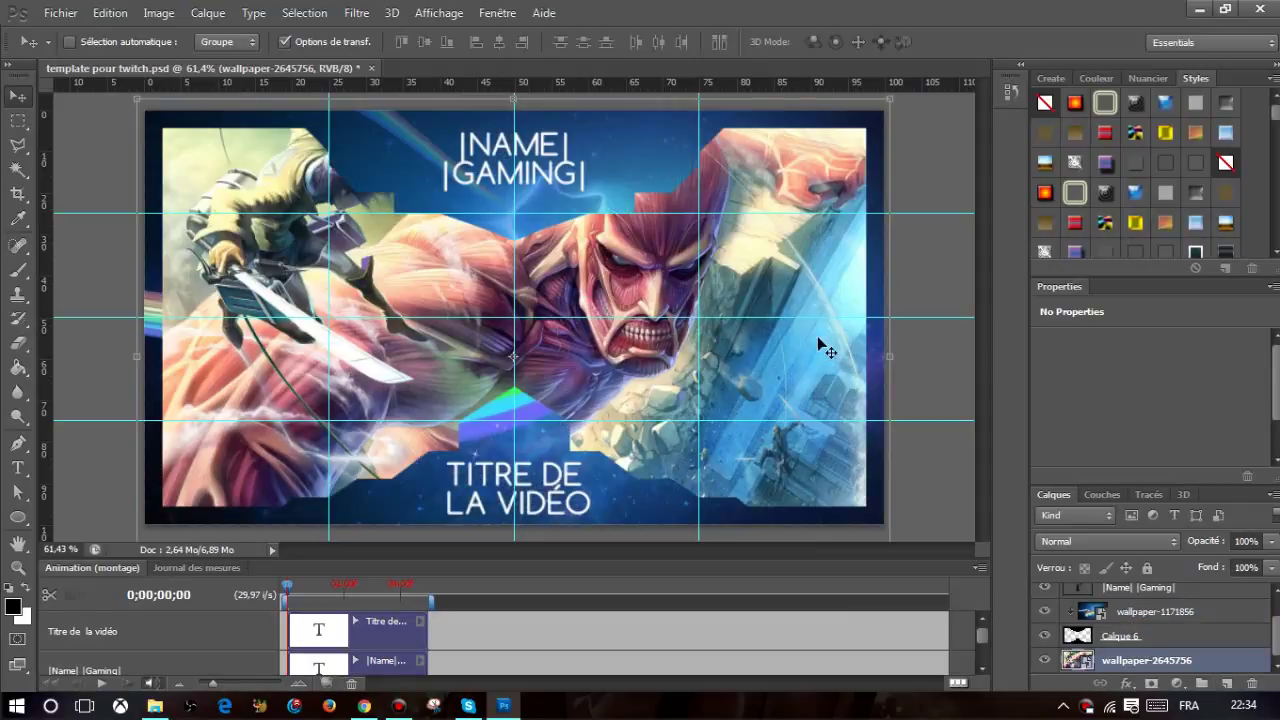
drag(826, 350, 753, 333)
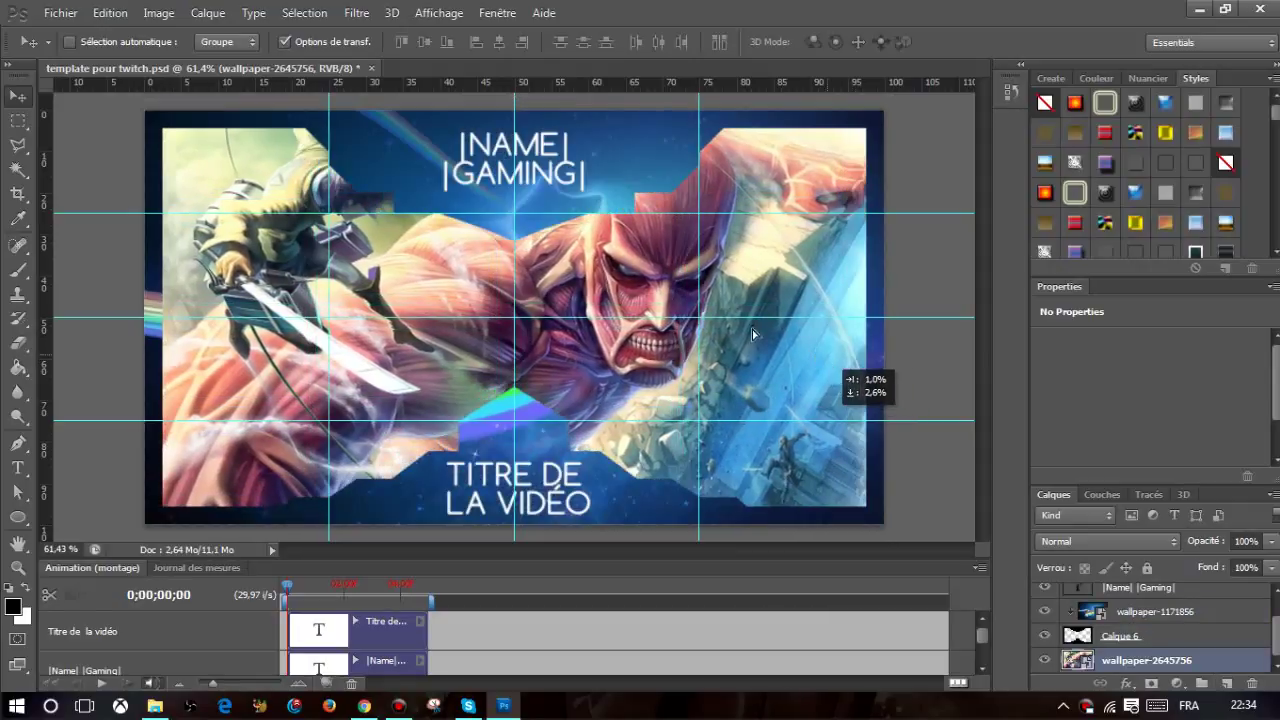
mouse_move(753, 333)
mouse_down()
mouse_move(771, 449)
mouse_move(763, 418)
mouse_up()
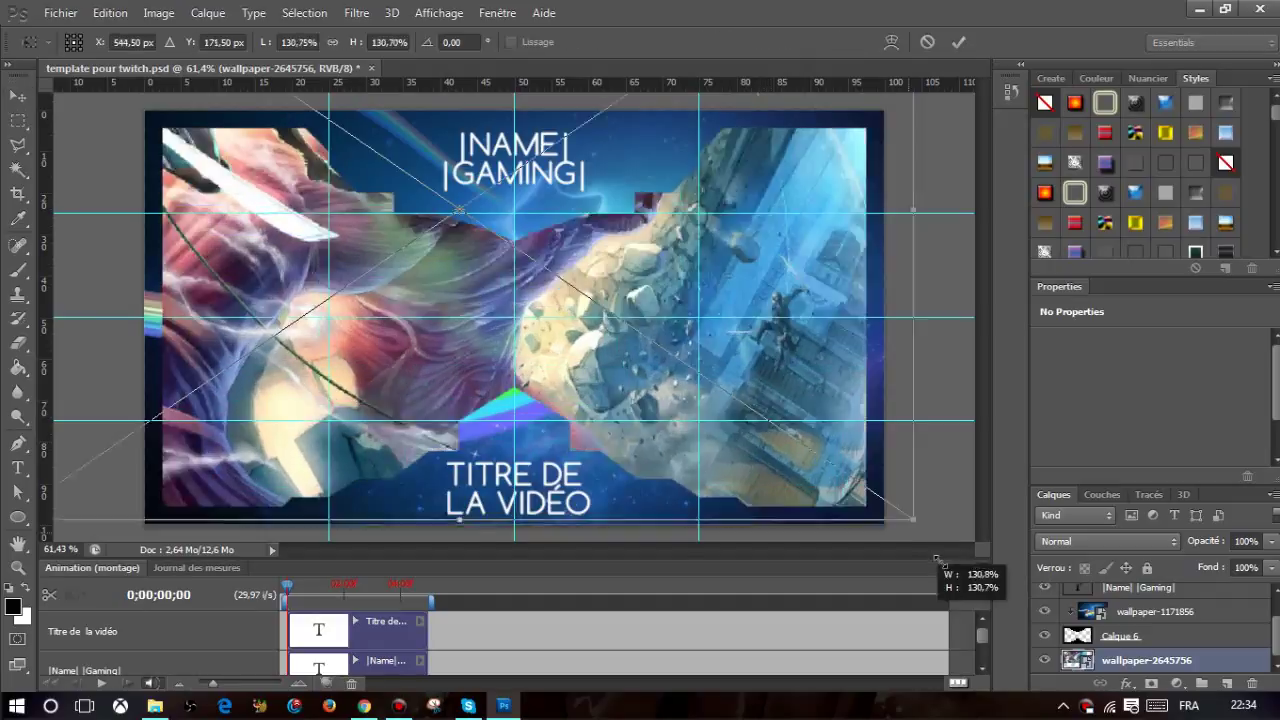
mouse_move(771, 457)
mouse_down()
mouse_move(790, 505)
mouse_move(762, 528)
mouse_up()
drag(760, 520, 751, 509)
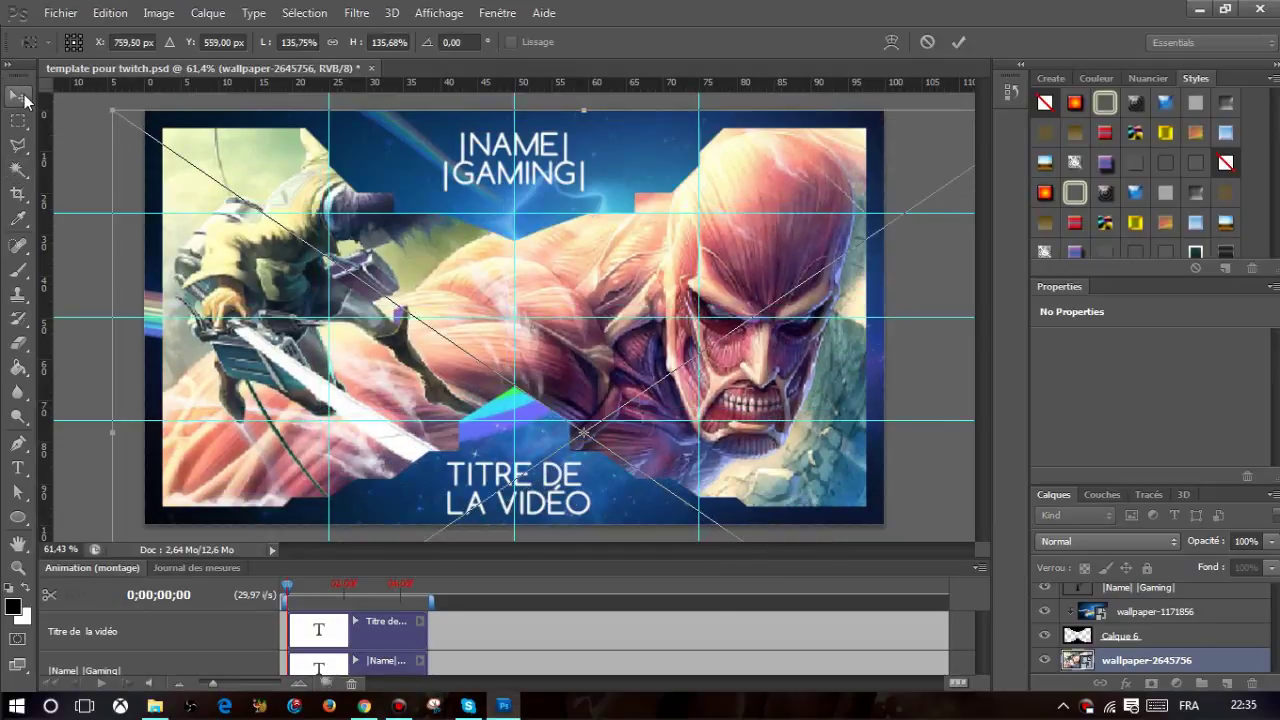
click(22, 96)
click(504, 285)
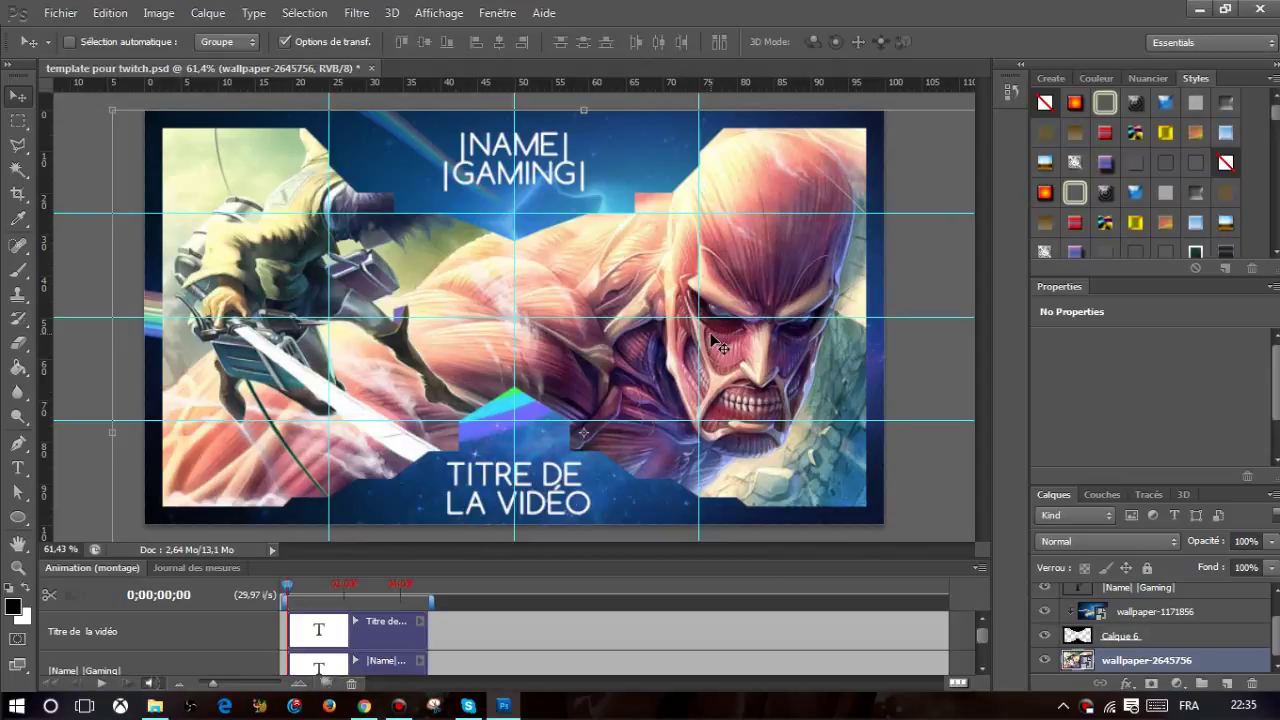
click(58, 13)
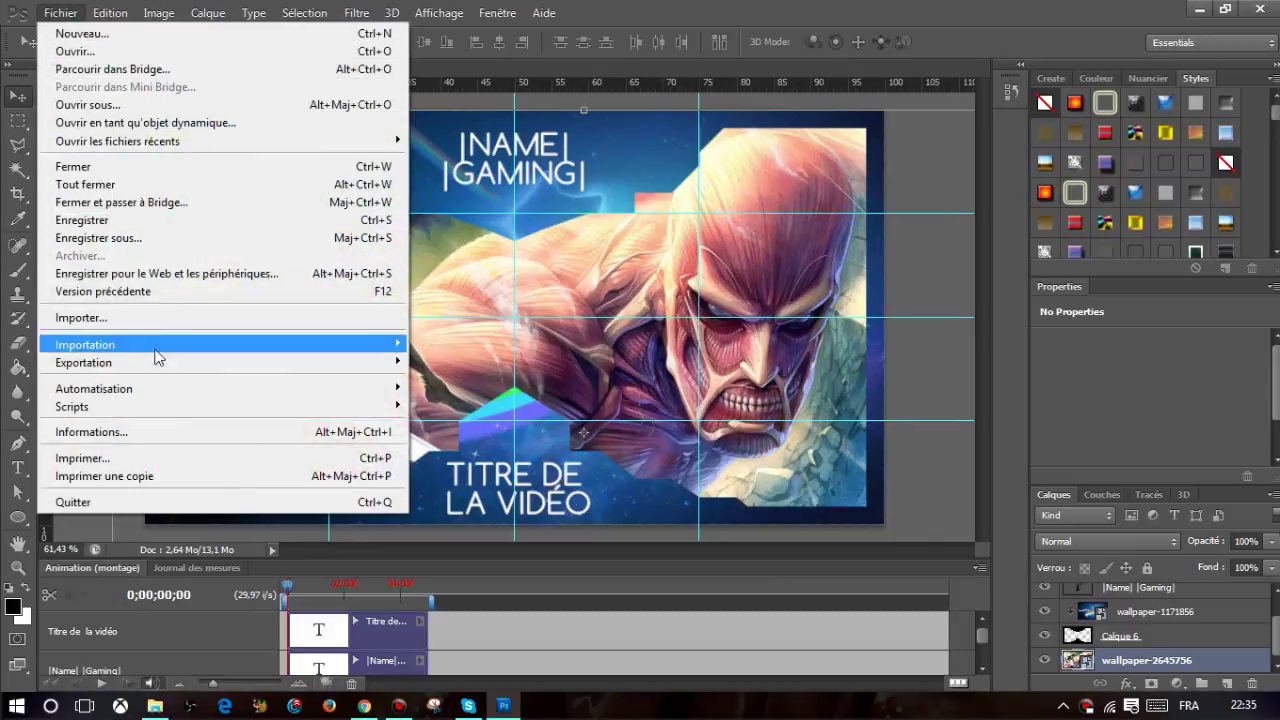
click(644, 197)
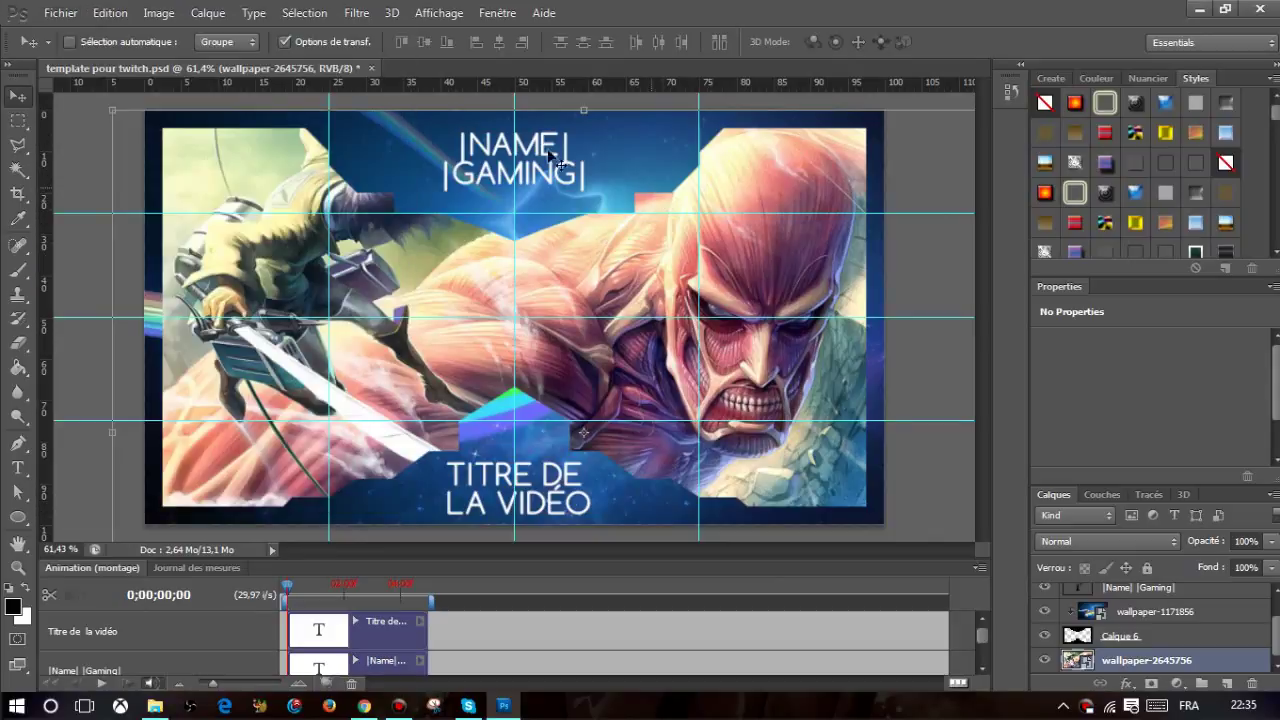
In Save for Web (Enregistrer pour le Web), choose JPEG format at Maximum quality.
click(60, 13)
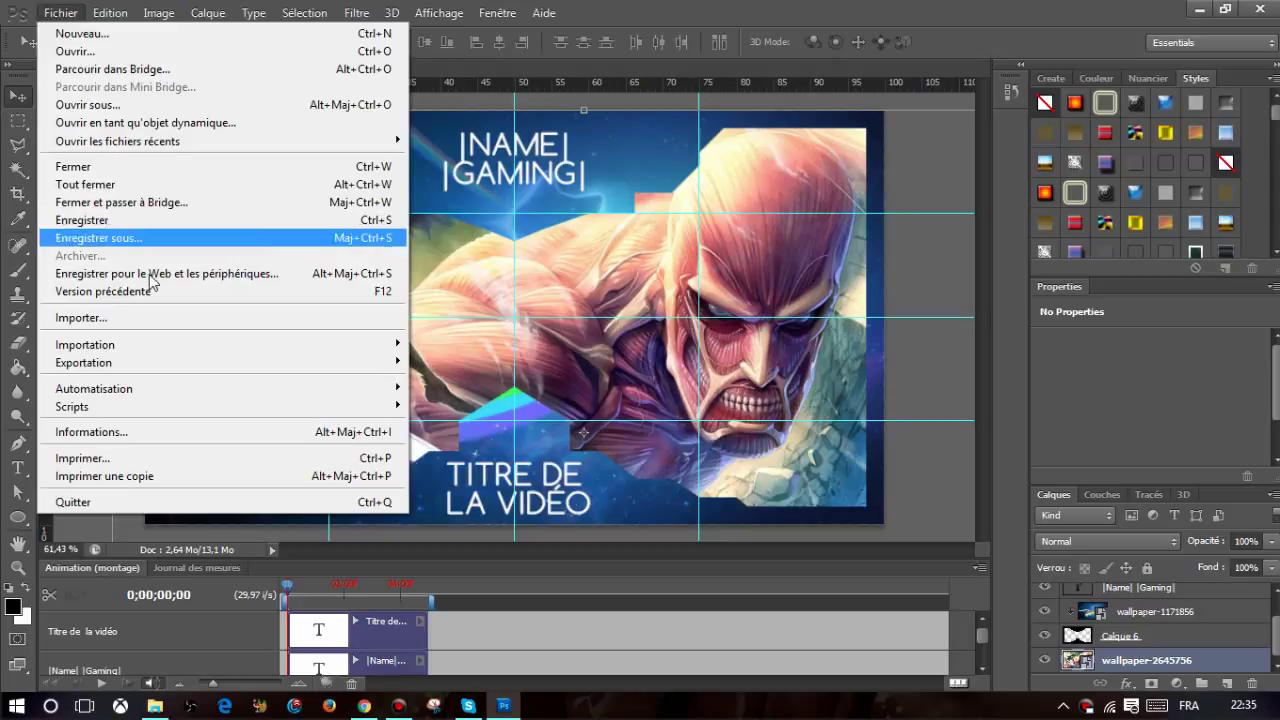
click(150, 274)
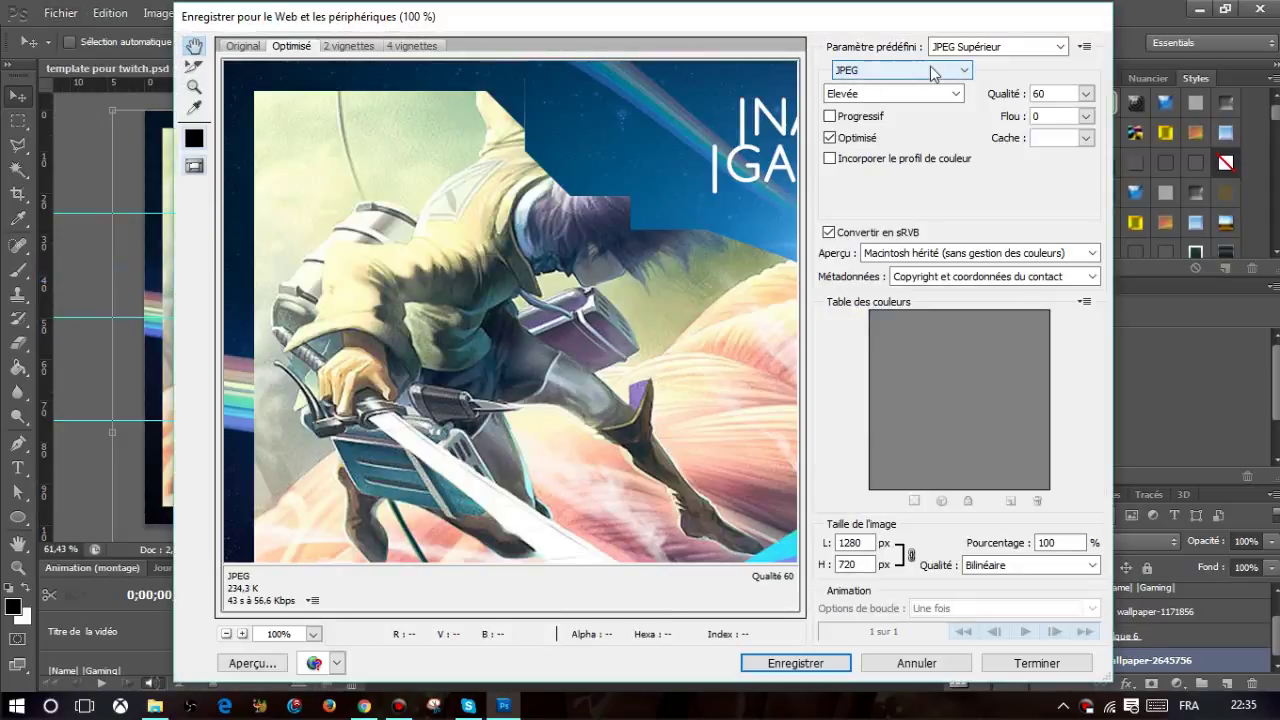
click(900, 70)
click(901, 101)
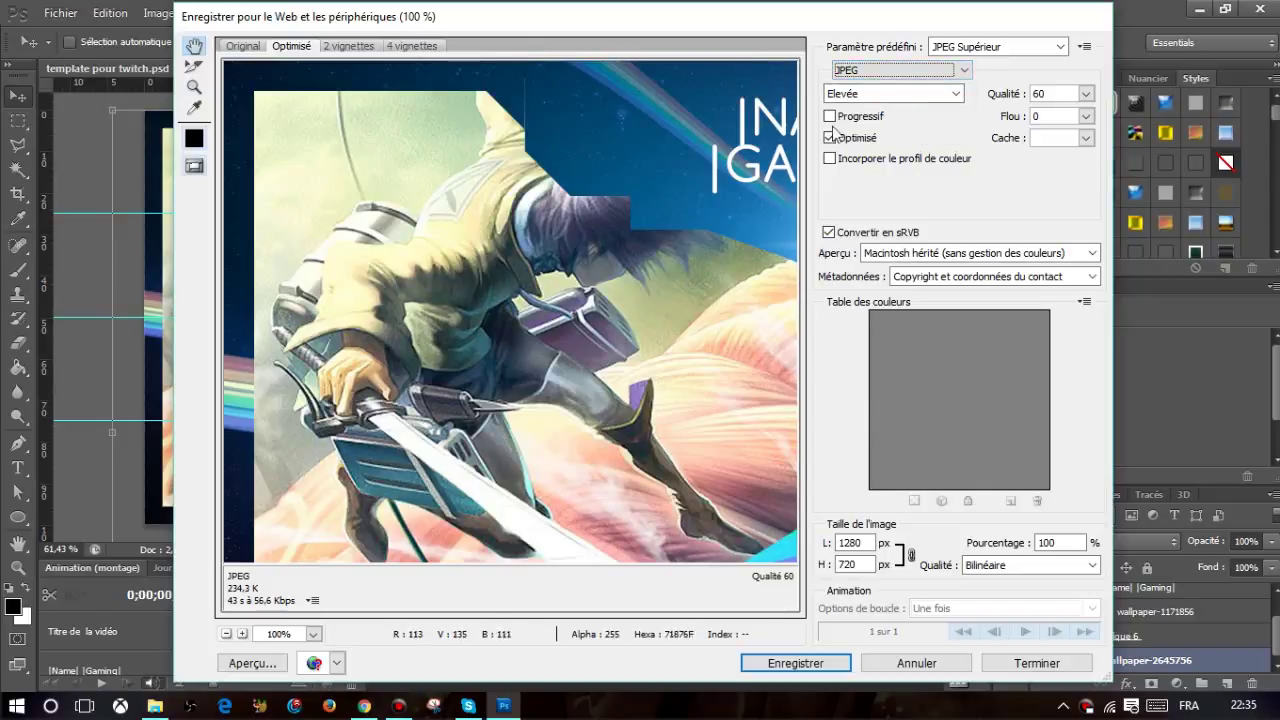
click(945, 70)
click(889, 101)
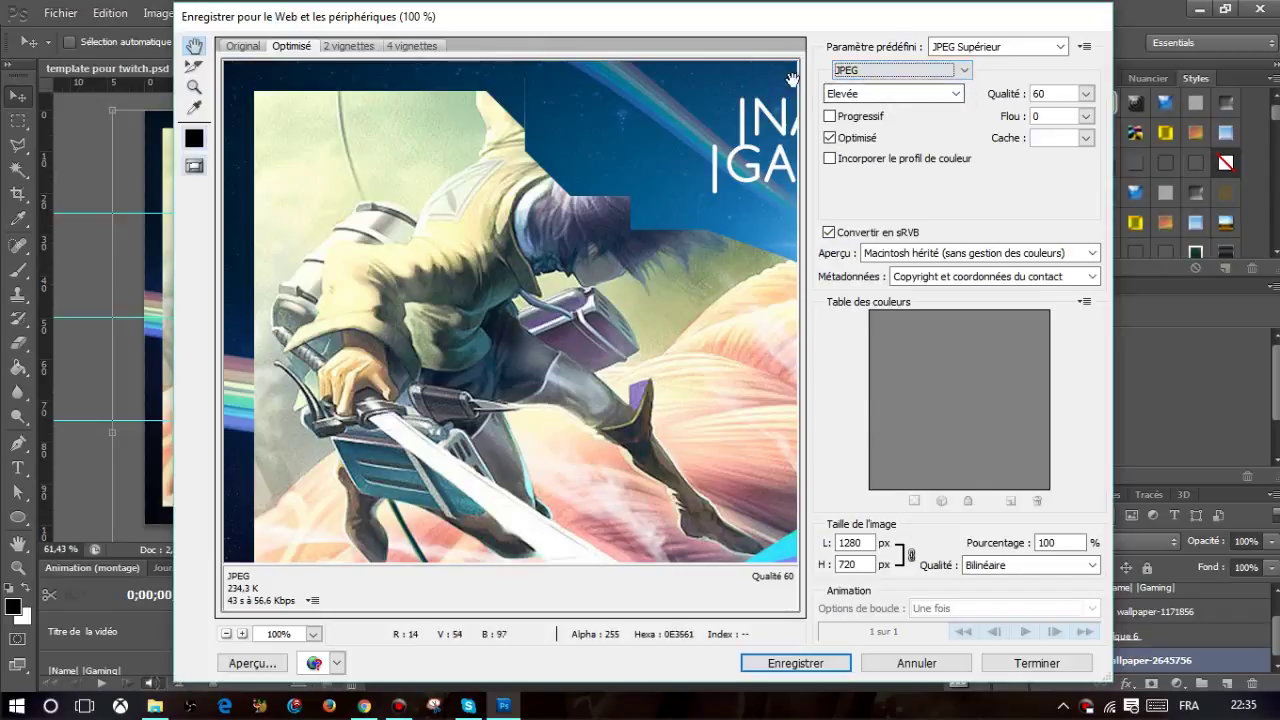
click(888, 93)
click(889, 148)
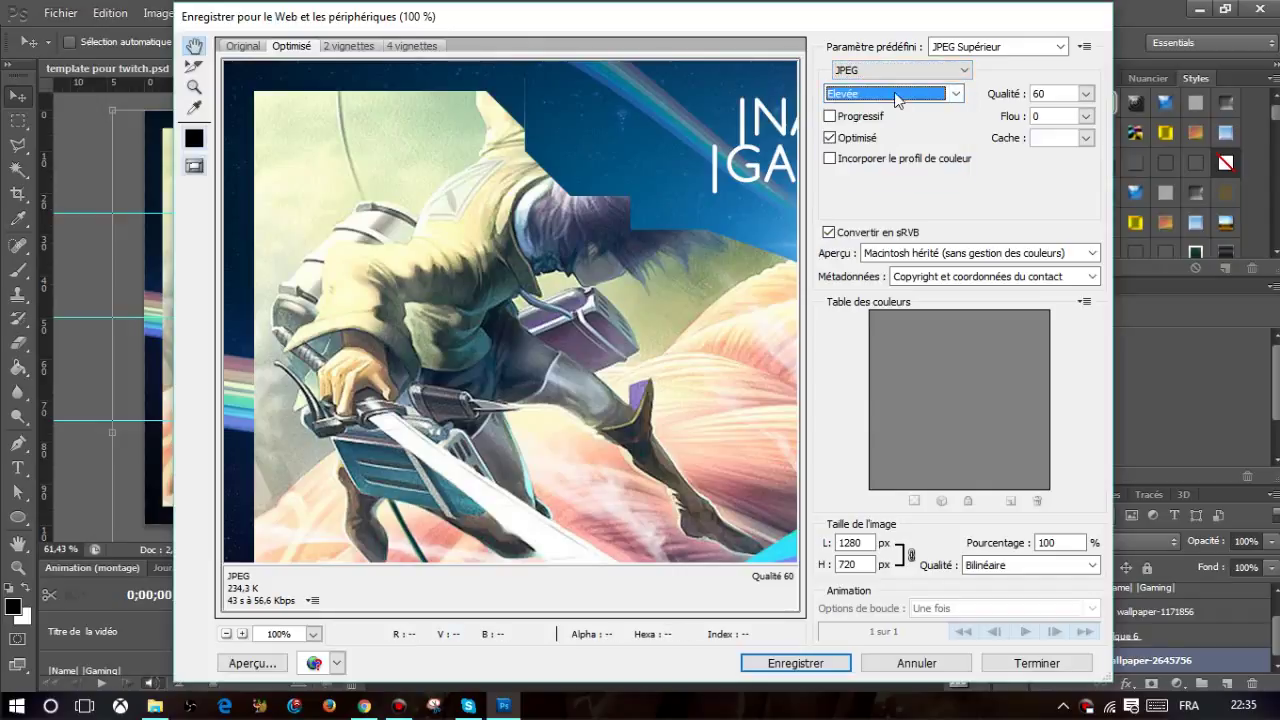
click(898, 97)
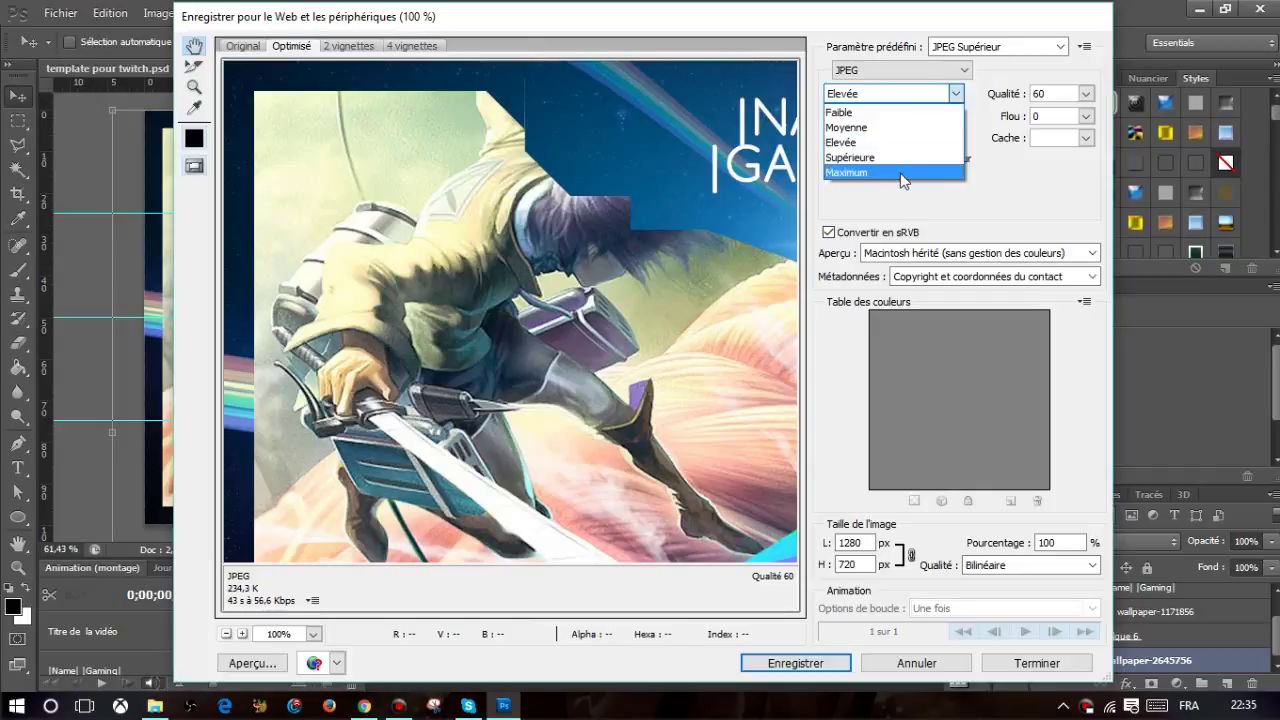
click(890, 172)
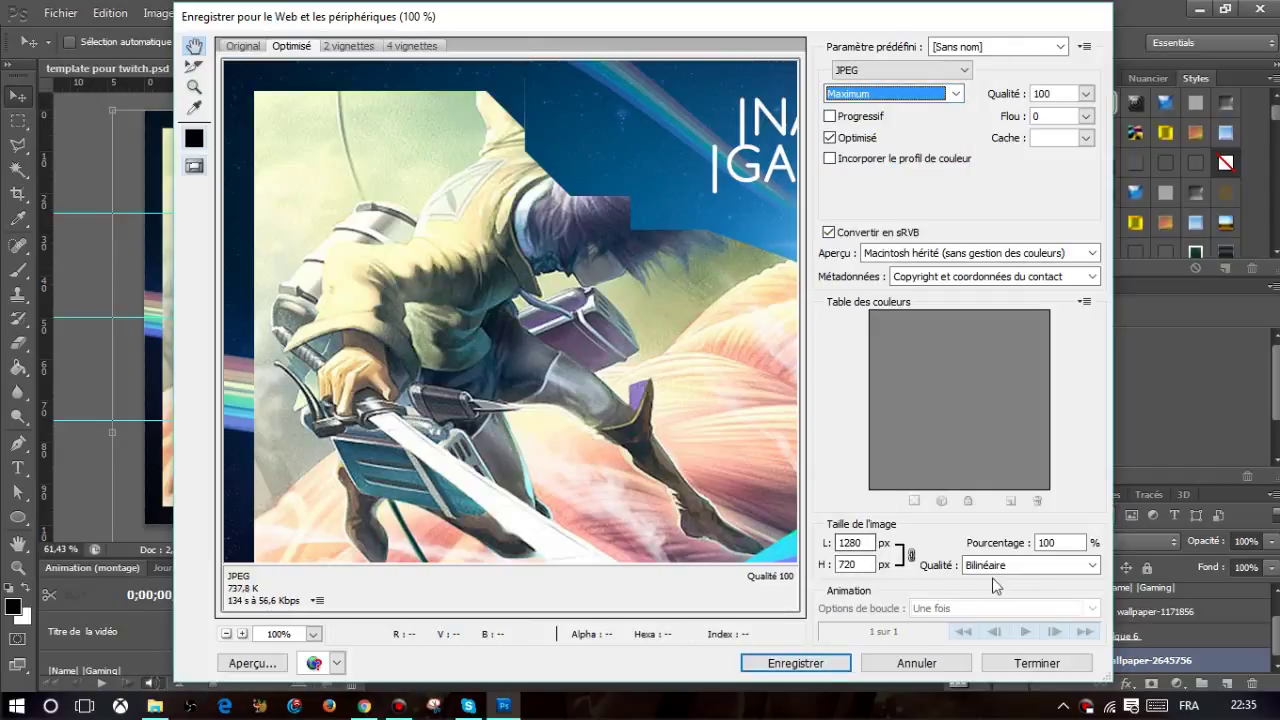
Save the JPEG to the desktop (Bureau) as miniature pour youtube.jpg.
click(807, 666)
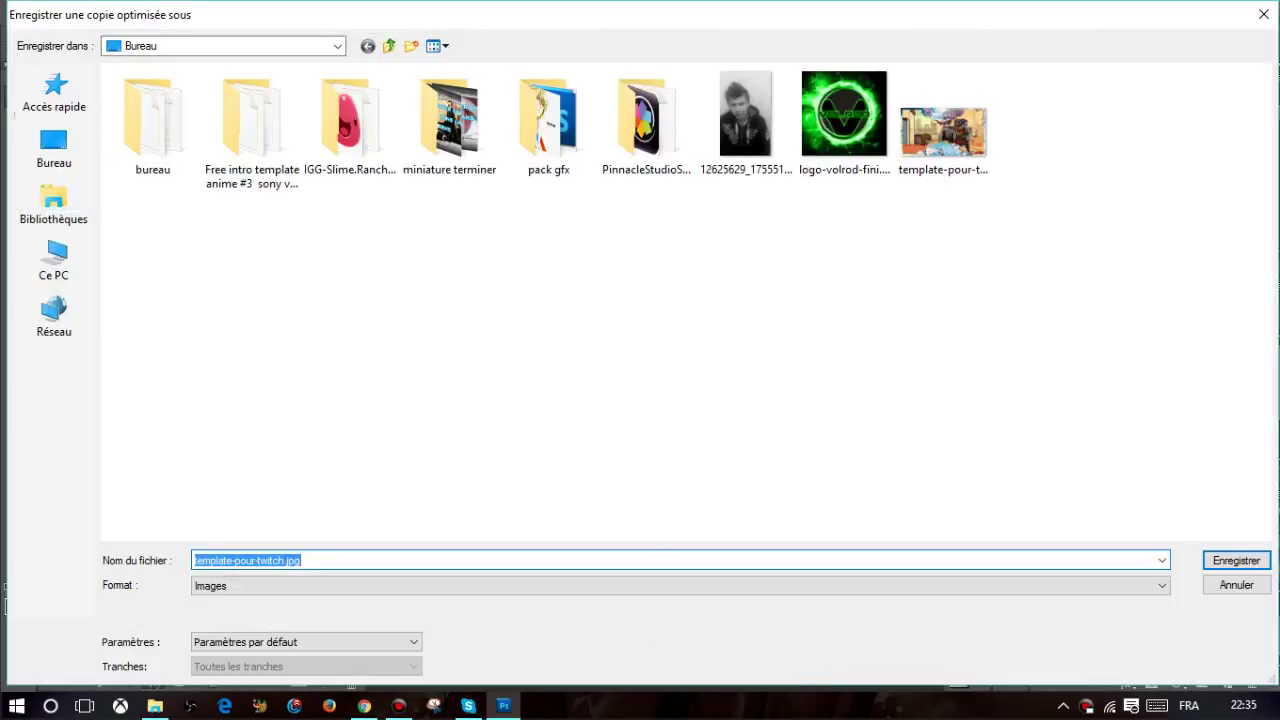
click(54, 150)
click(296, 560)
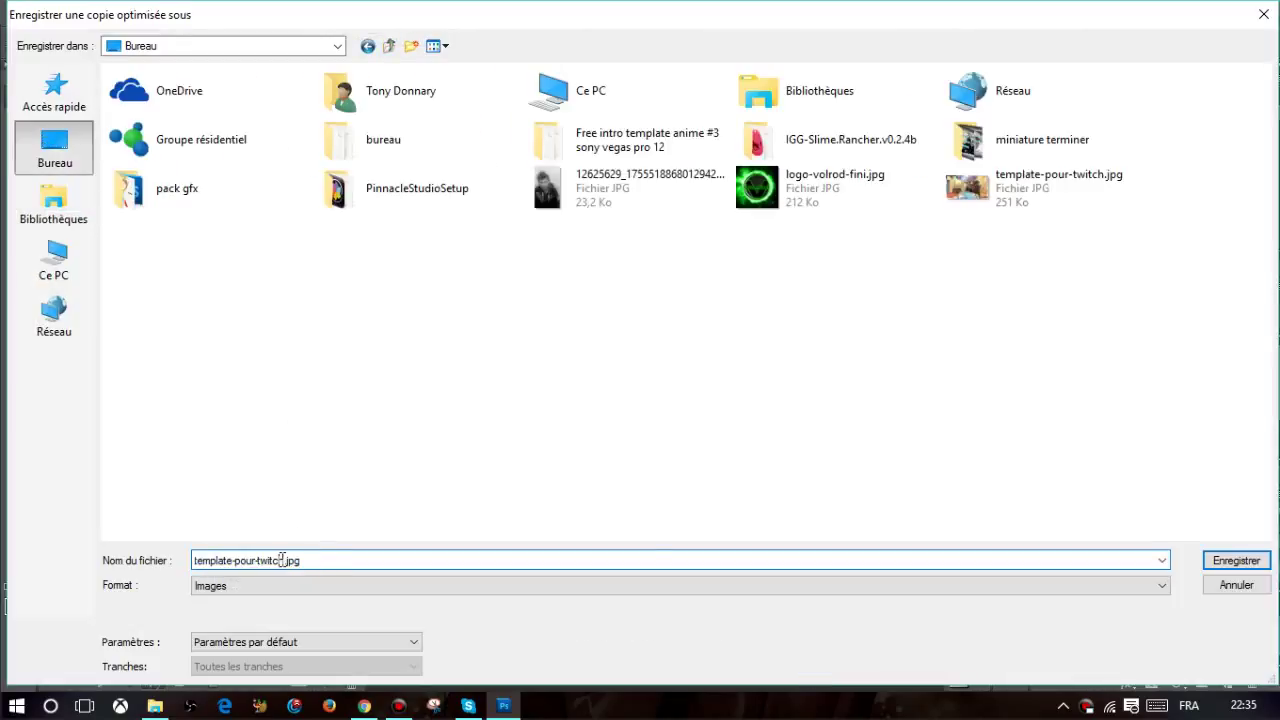
key(shift+Home)
key(BackSpace)
text(iat)
click(1200, 566)
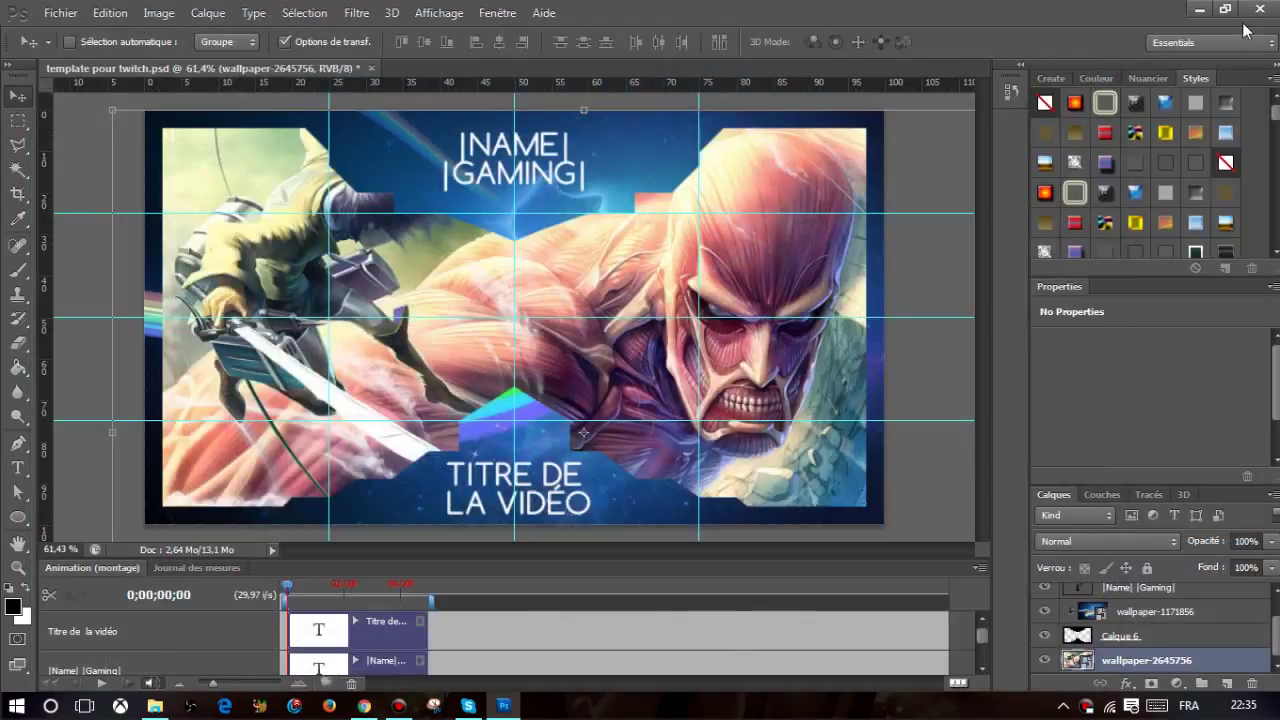
Preview the exported miniature-pour-youtube.jpg from the desktop in Photos, then close it.
click(1200, 8)
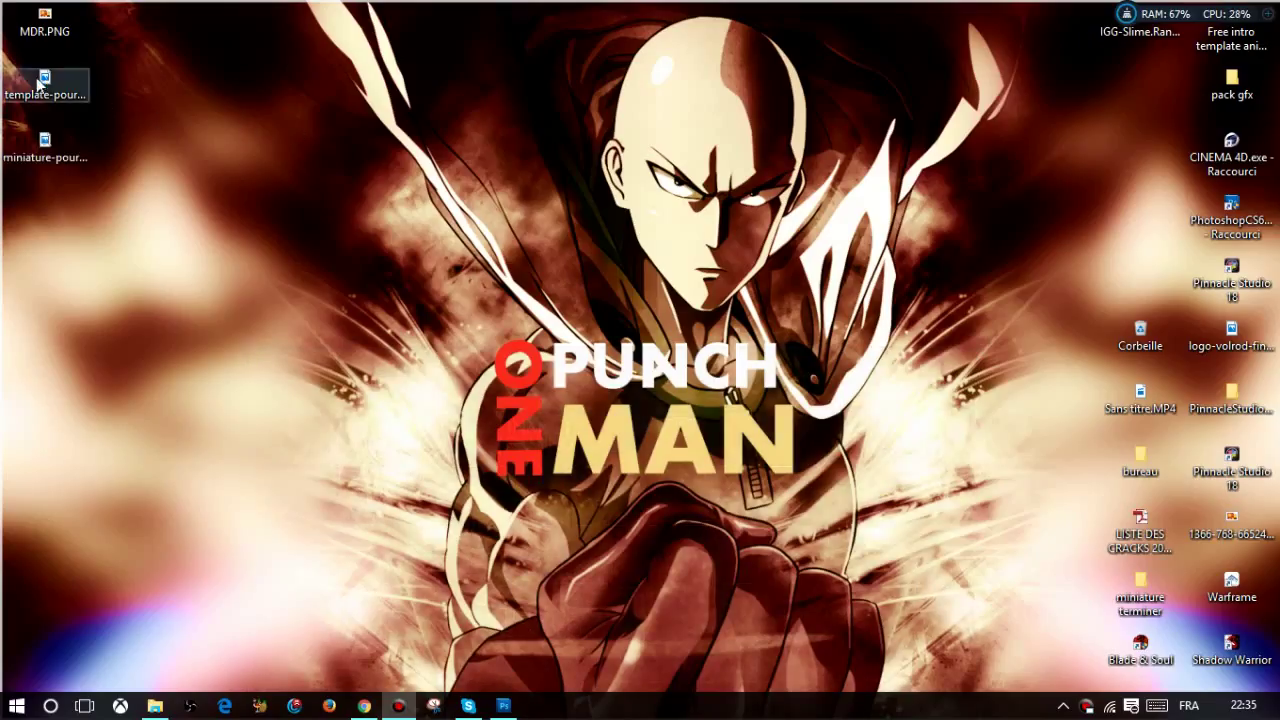
drag(44, 145, 536, 265)
drag(356, 176, 704, 394)
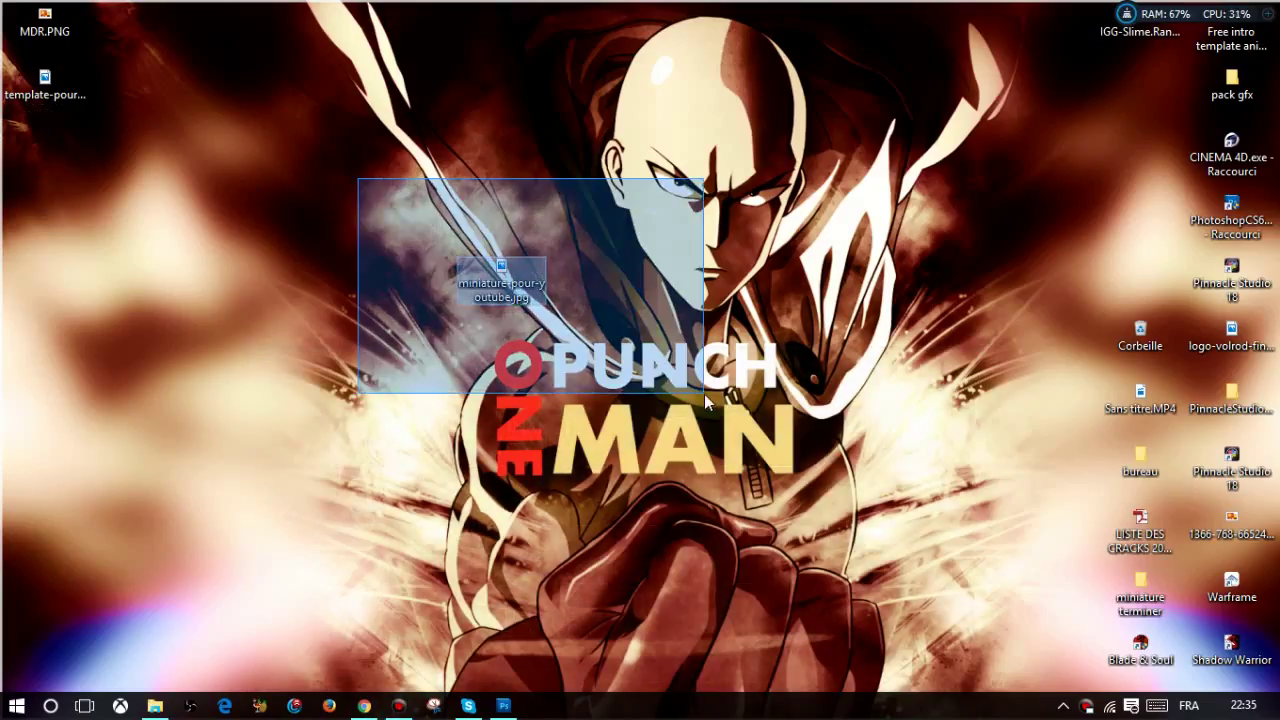
key(Return)
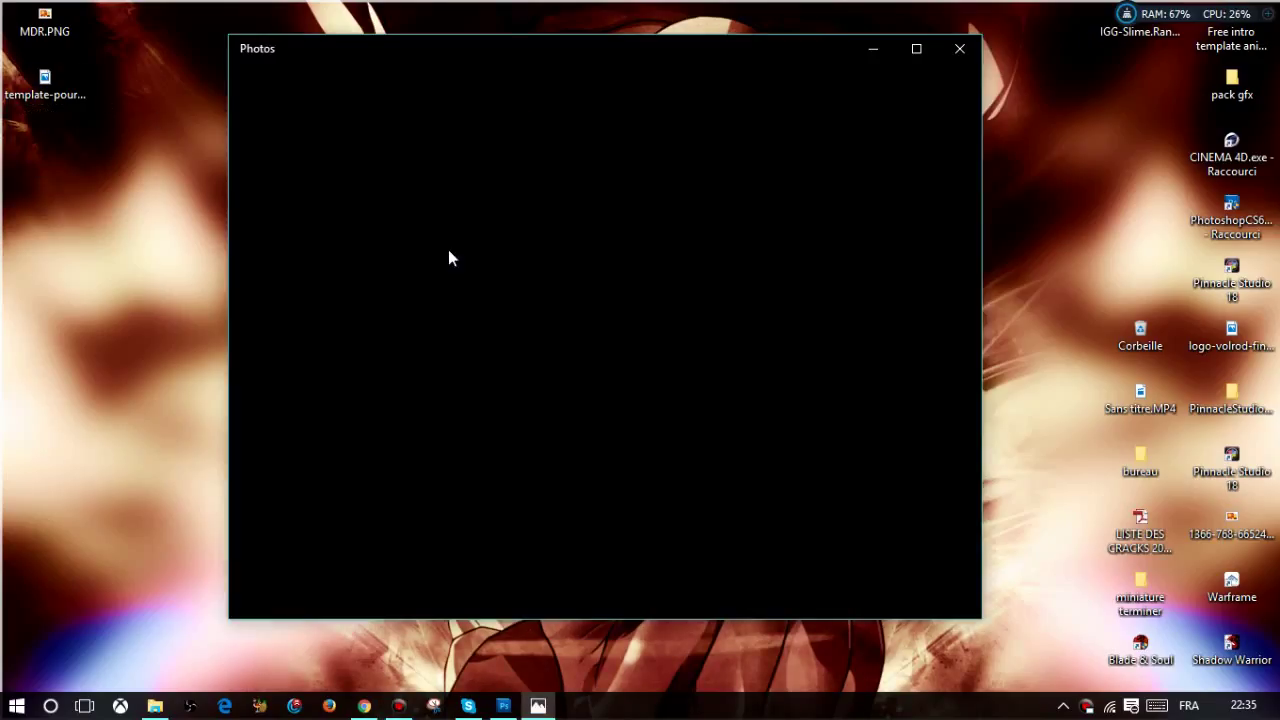
mouse_move(605, 340)
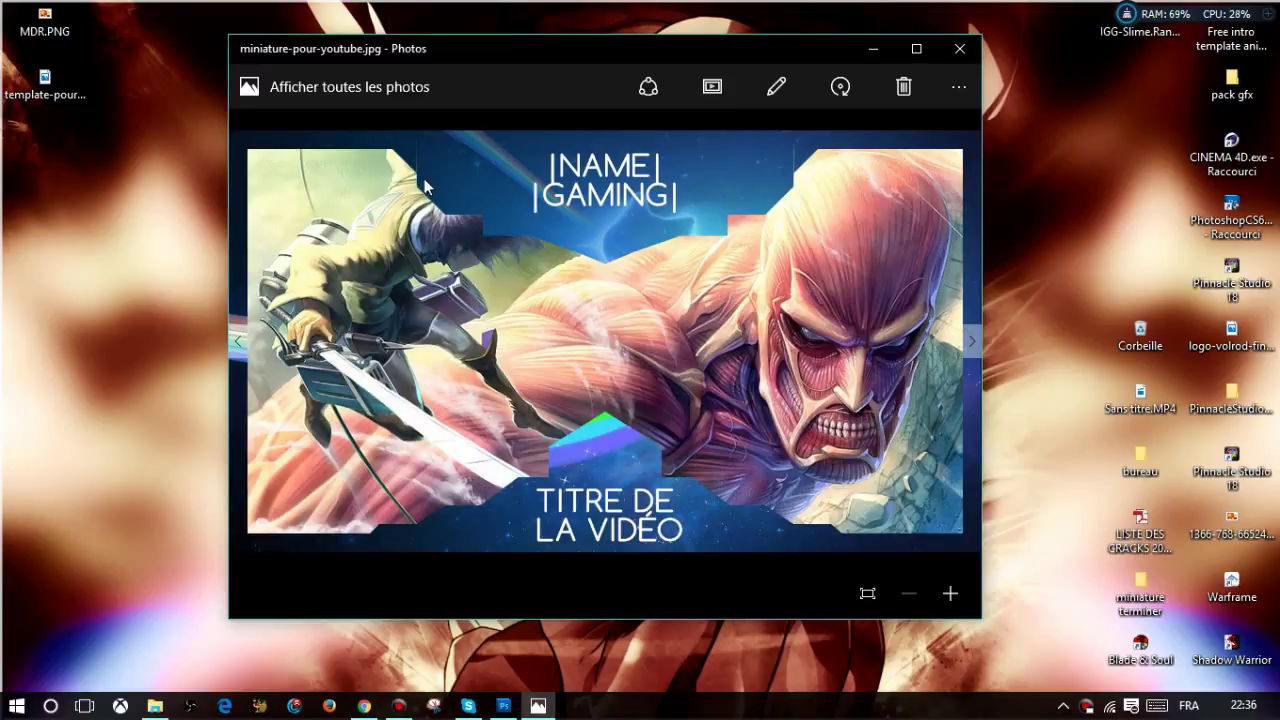
click(960, 48)
Give Calque 6 a 5 px outside stroke (Contour) in orange #de9b1a.
click(501, 706)
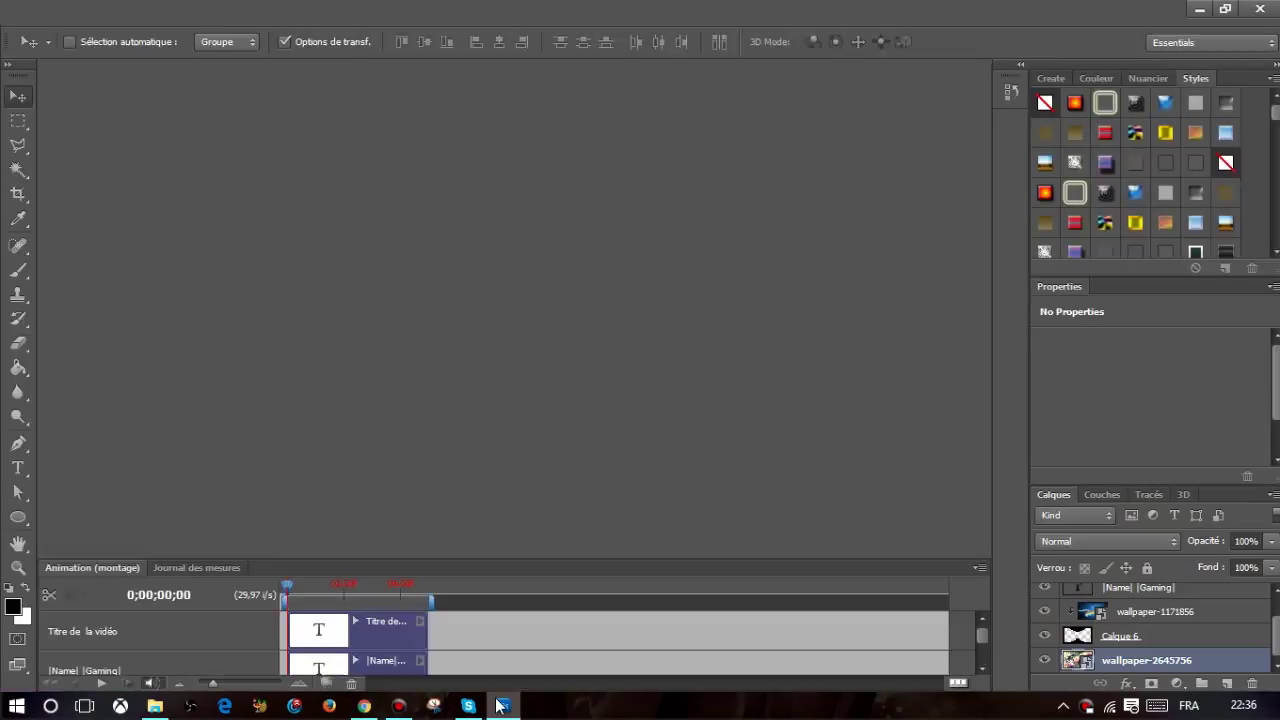
click(1185, 641)
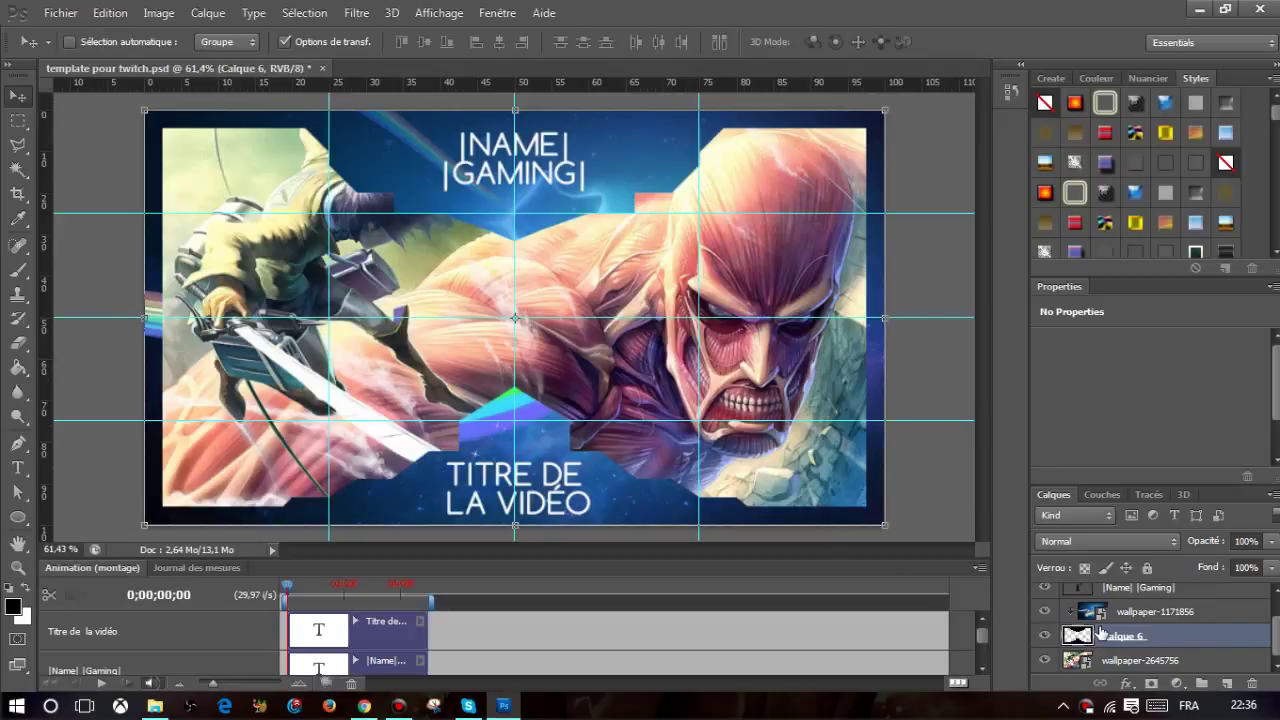
double_click(1099, 632)
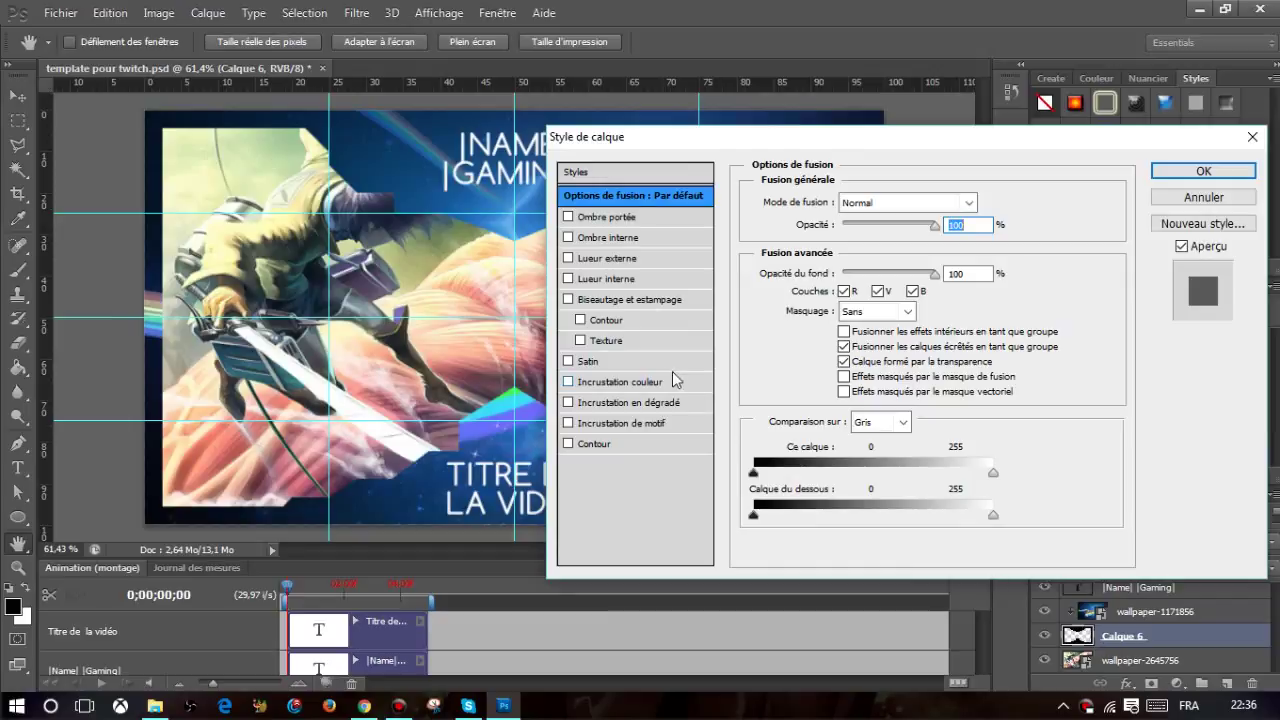
click(600, 444)
click(812, 329)
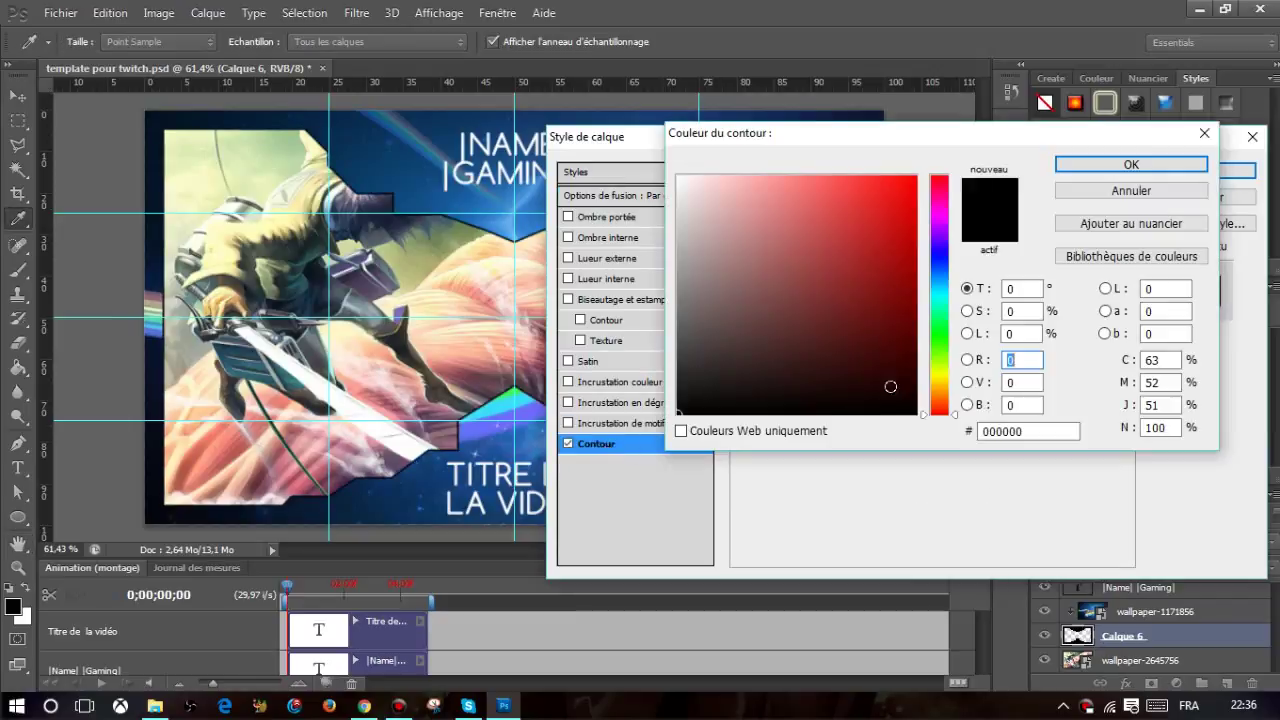
click(901, 383)
drag(936, 412, 925, 385)
click(912, 177)
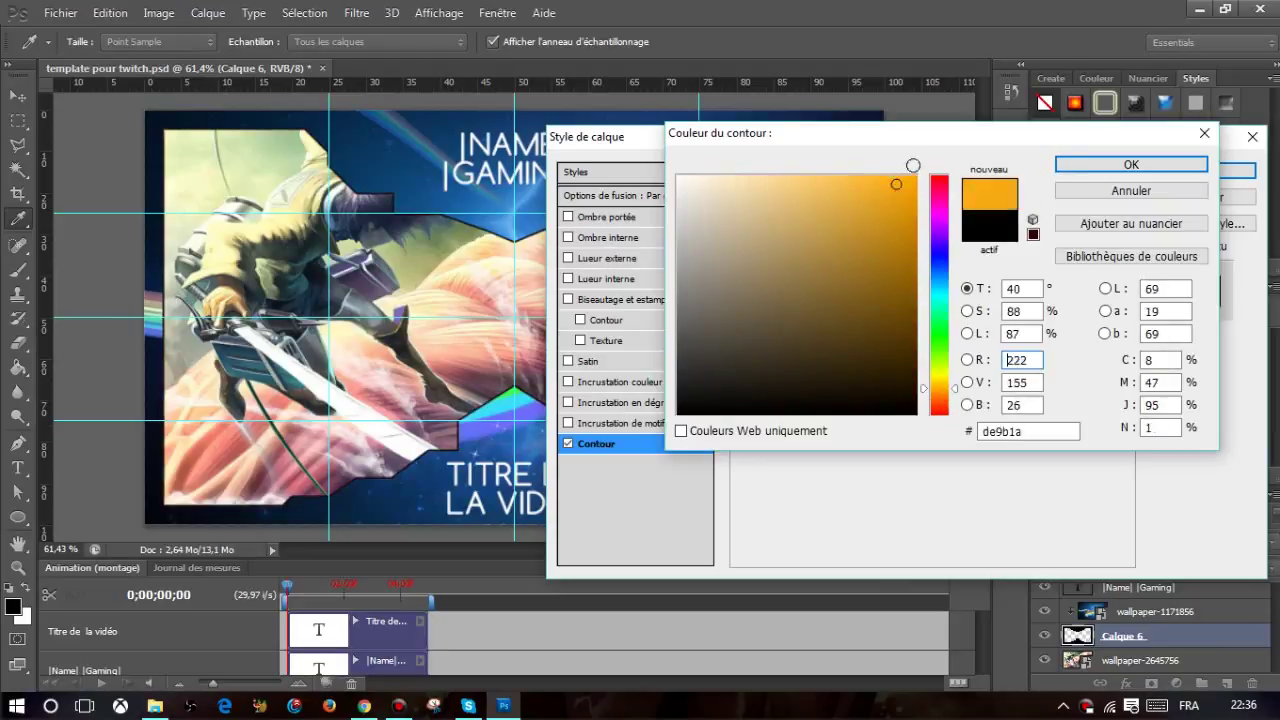
click(1125, 165)
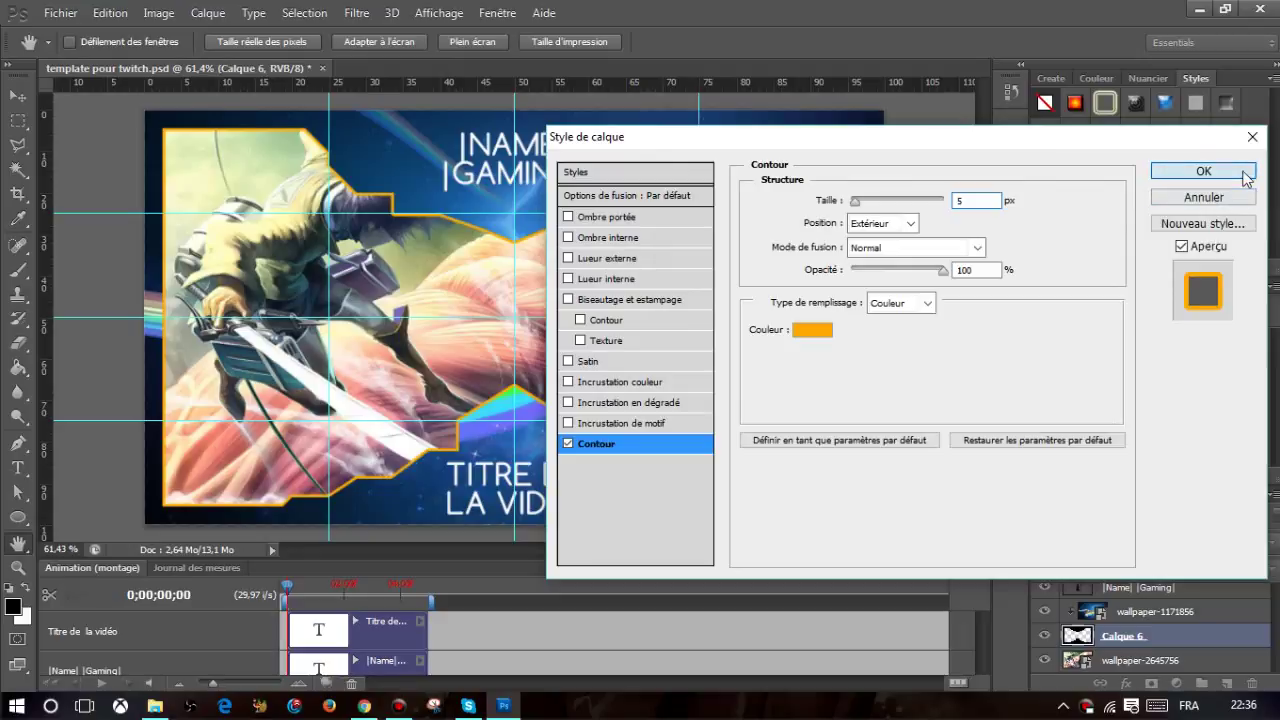
click(1204, 171)
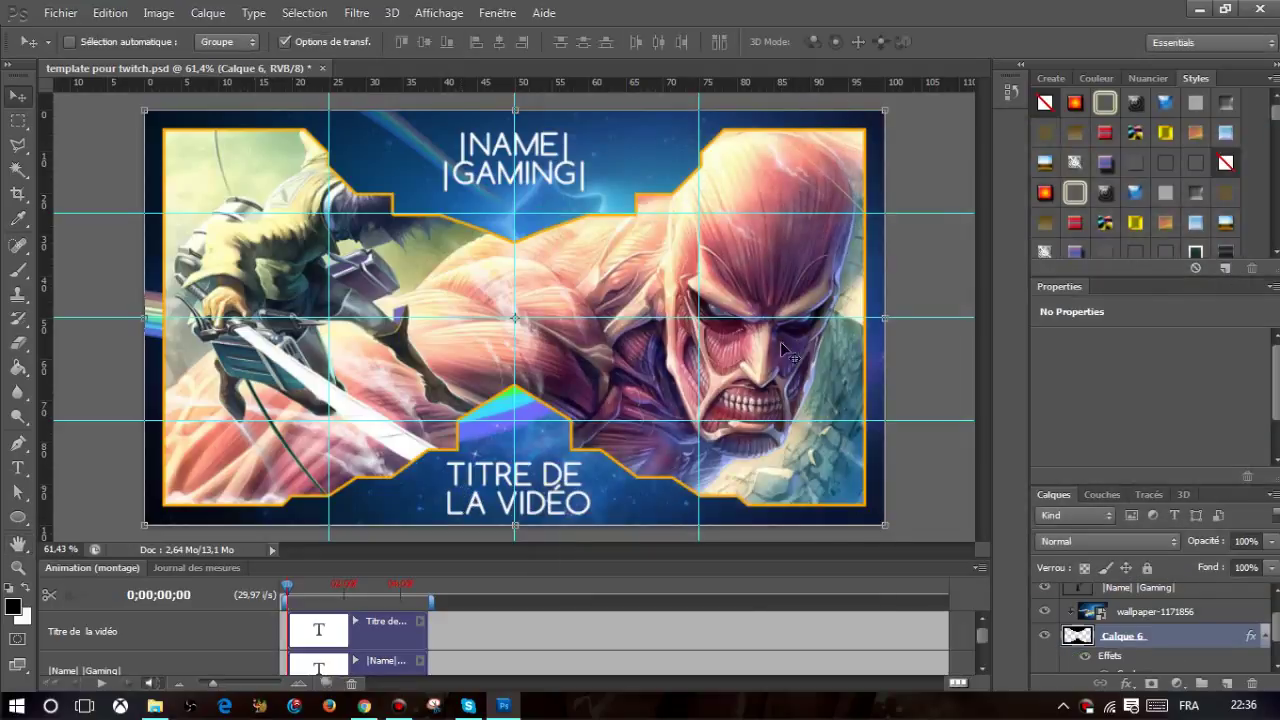
Export a Maximum-quality JPEG named miniature youtube to the desktop, then minimise Photoshop.
click(60, 12)
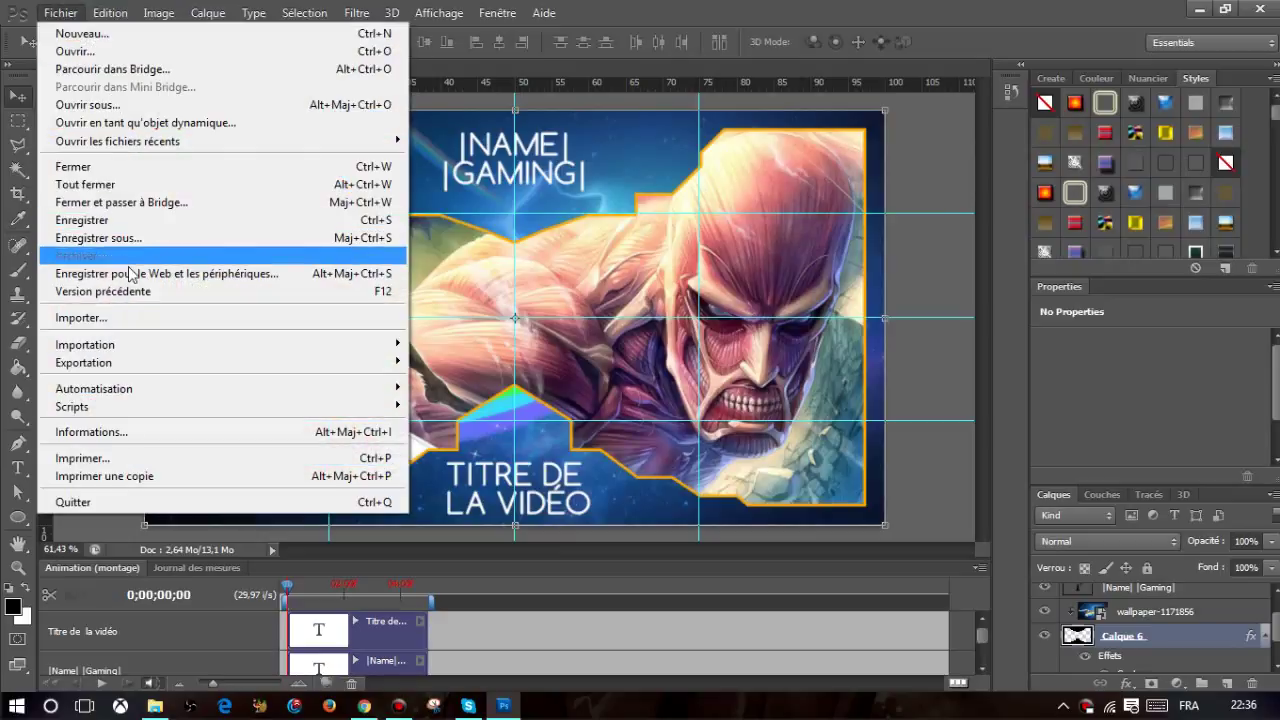
click(128, 273)
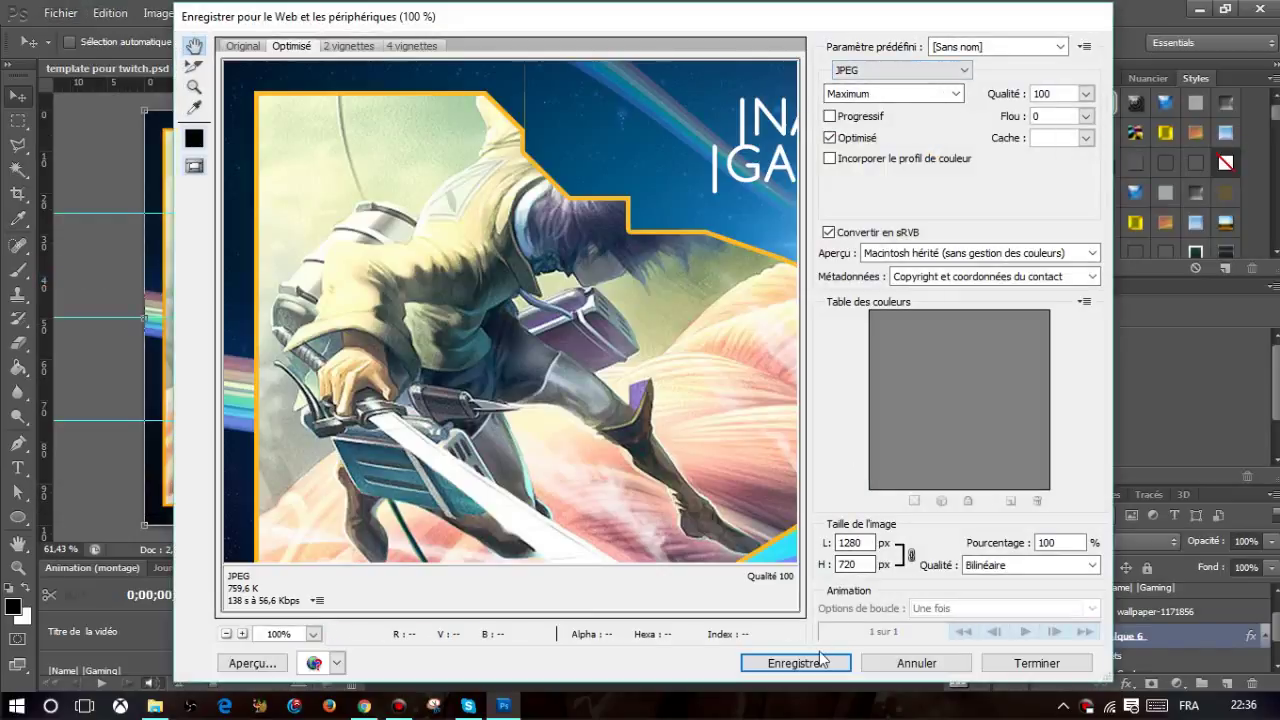
click(810, 662)
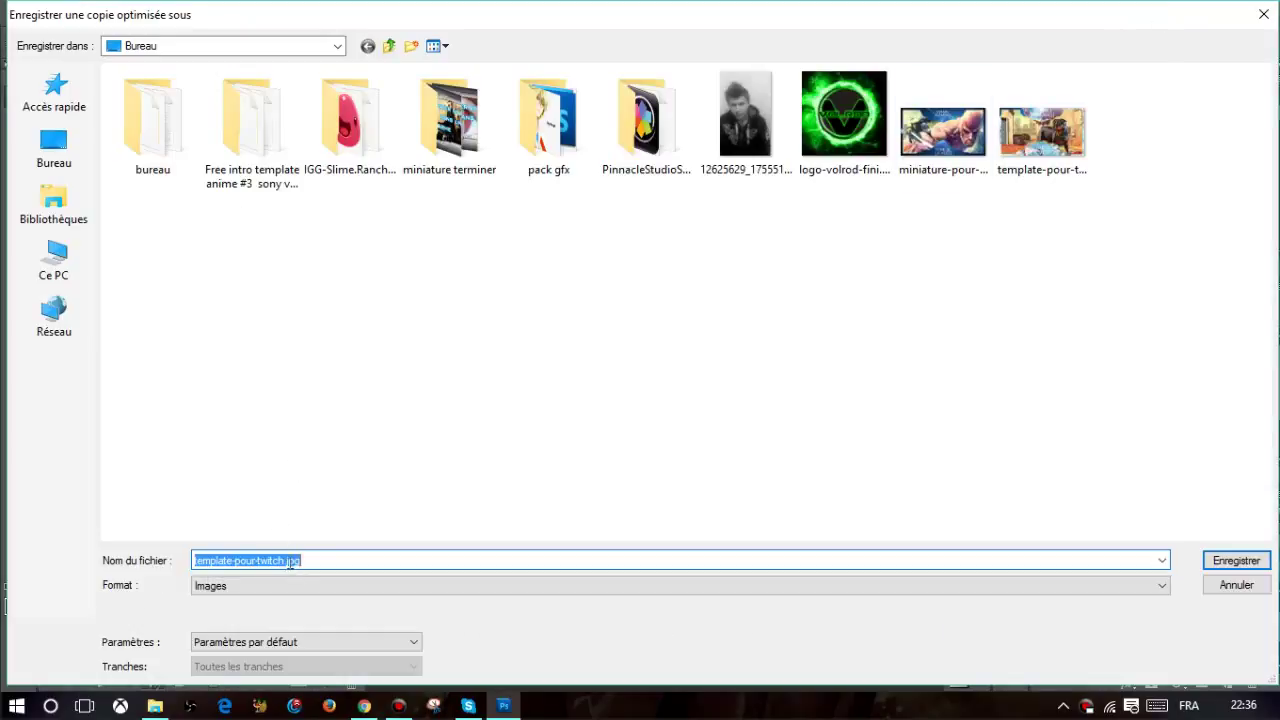
click(288, 560)
drag(234, 573, 22, 596)
key(BackSpace)
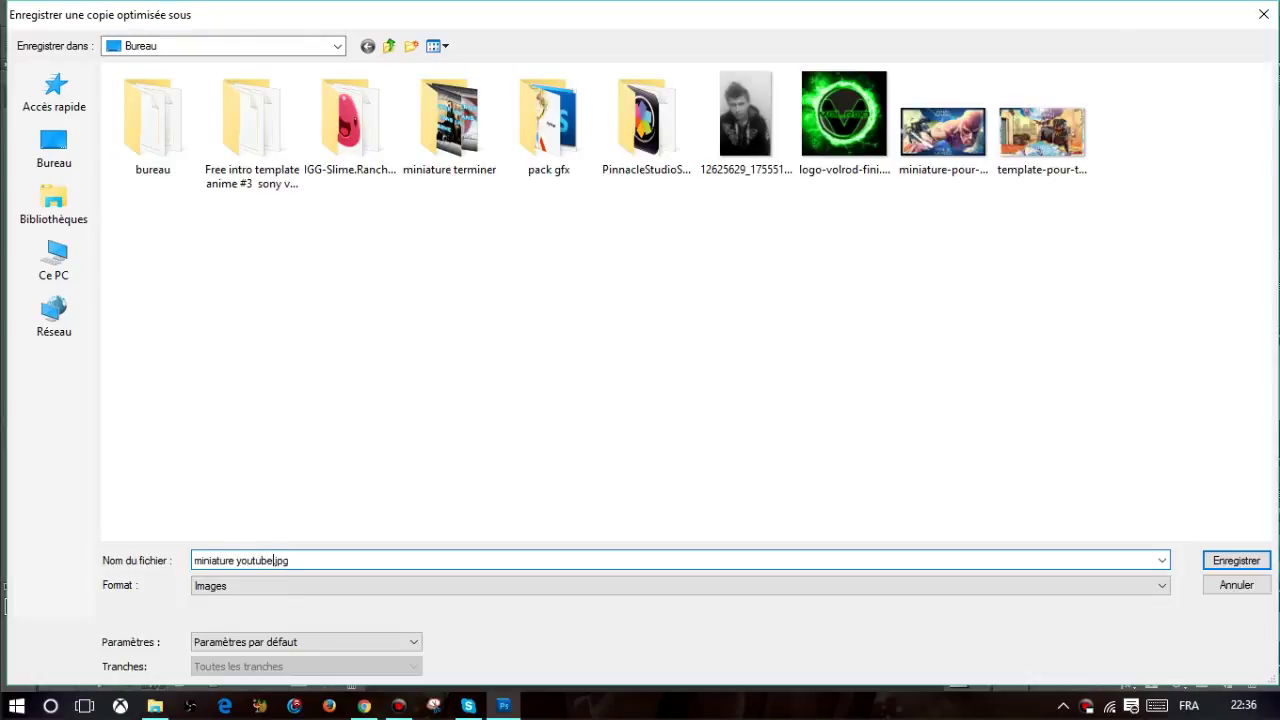
click(1236, 560)
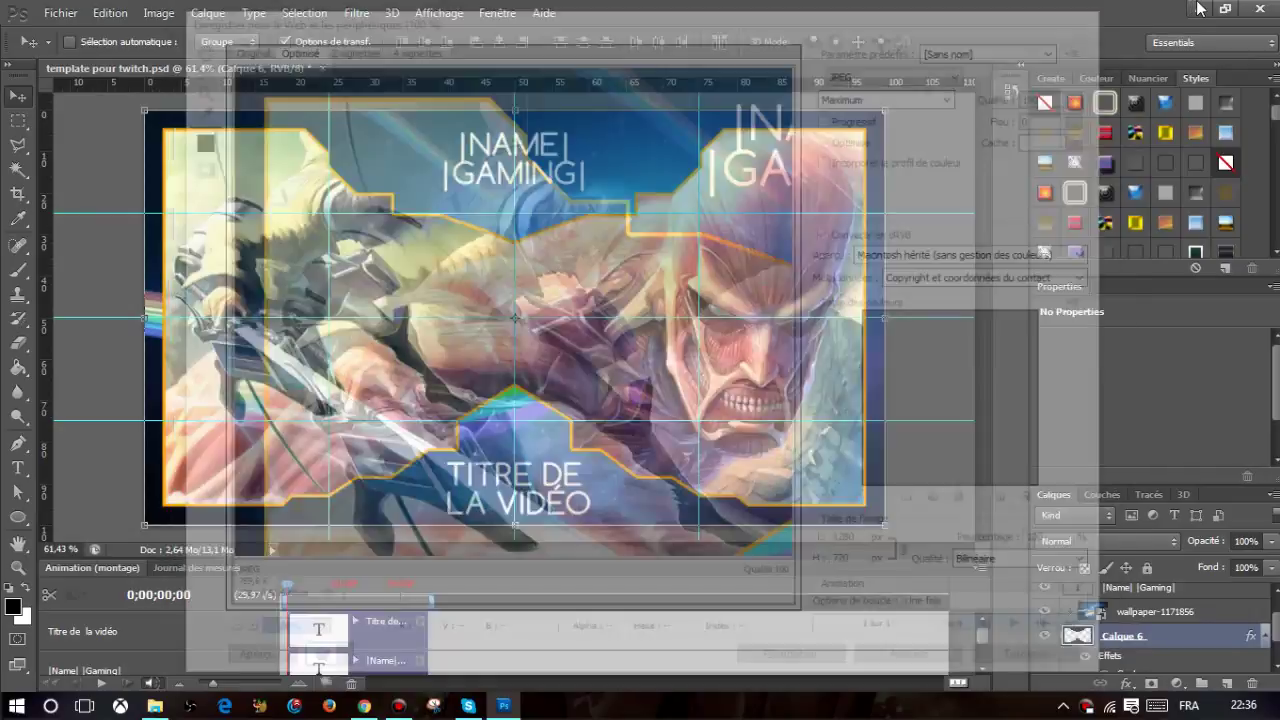
click(1200, 8)
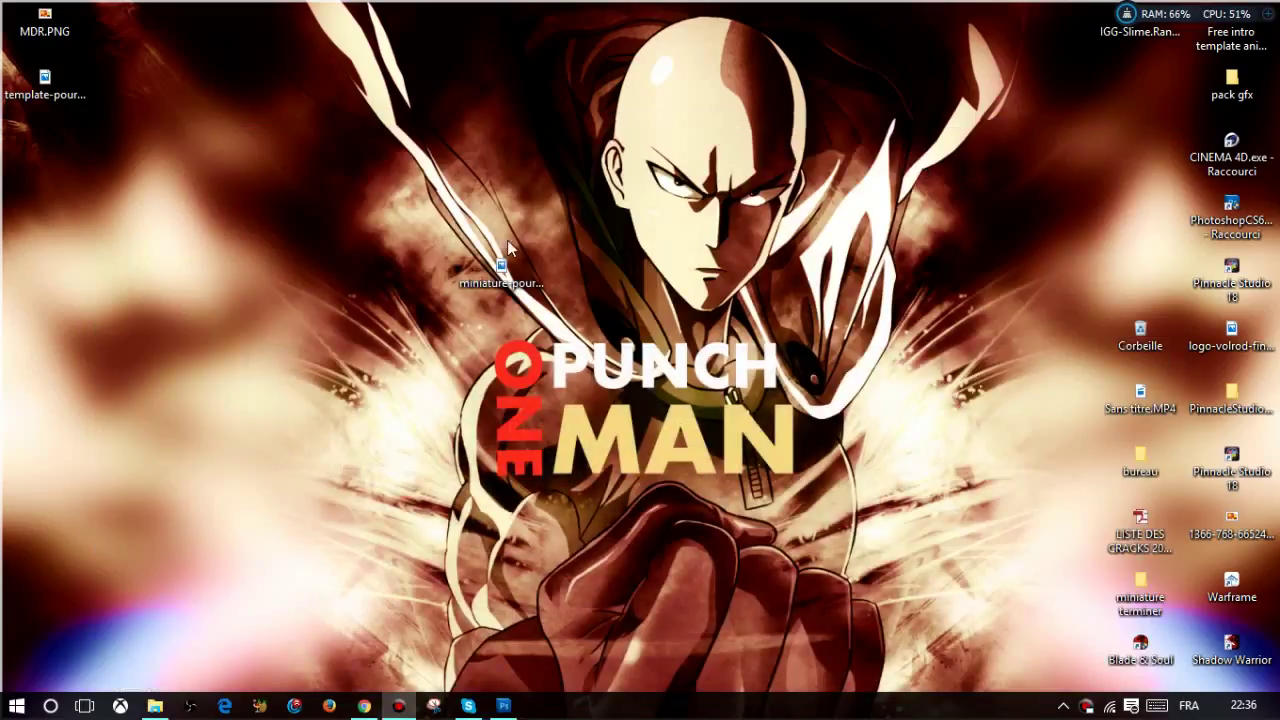
Open both thumbnail JPGs in Photos and arrange their windows side by side to compare.
drag(44, 152, 420, 272)
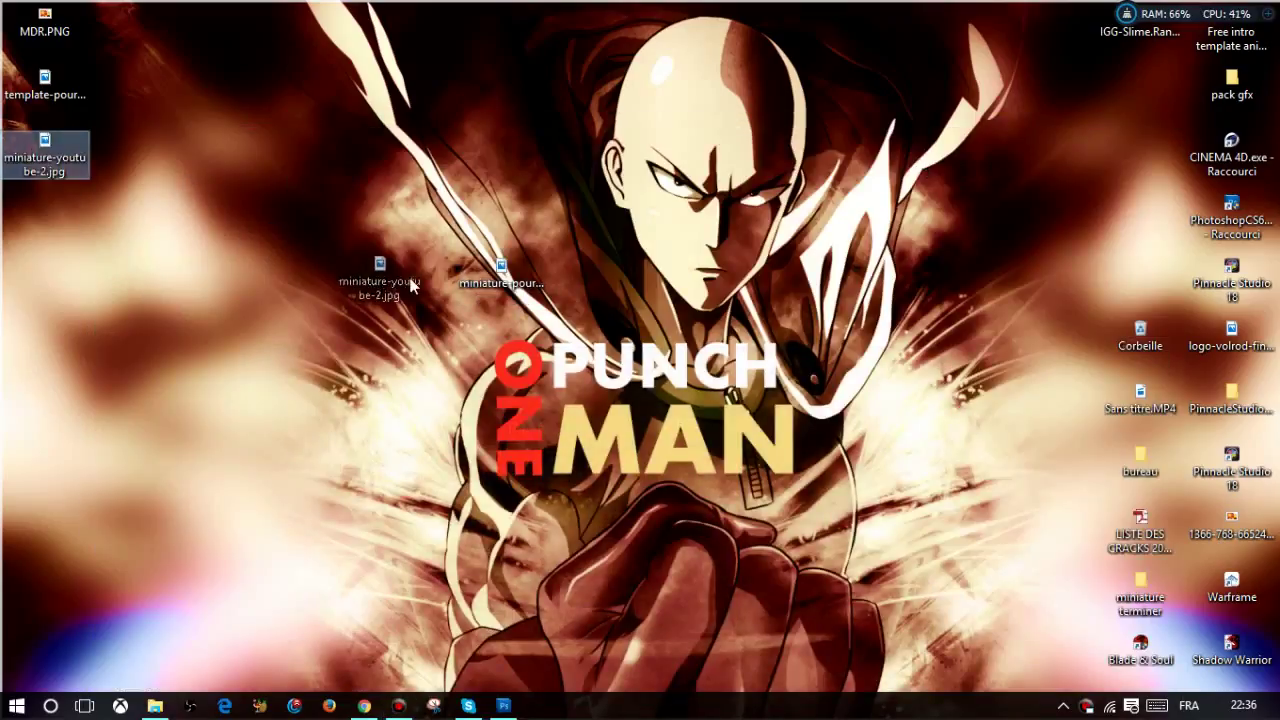
double_click(468, 283)
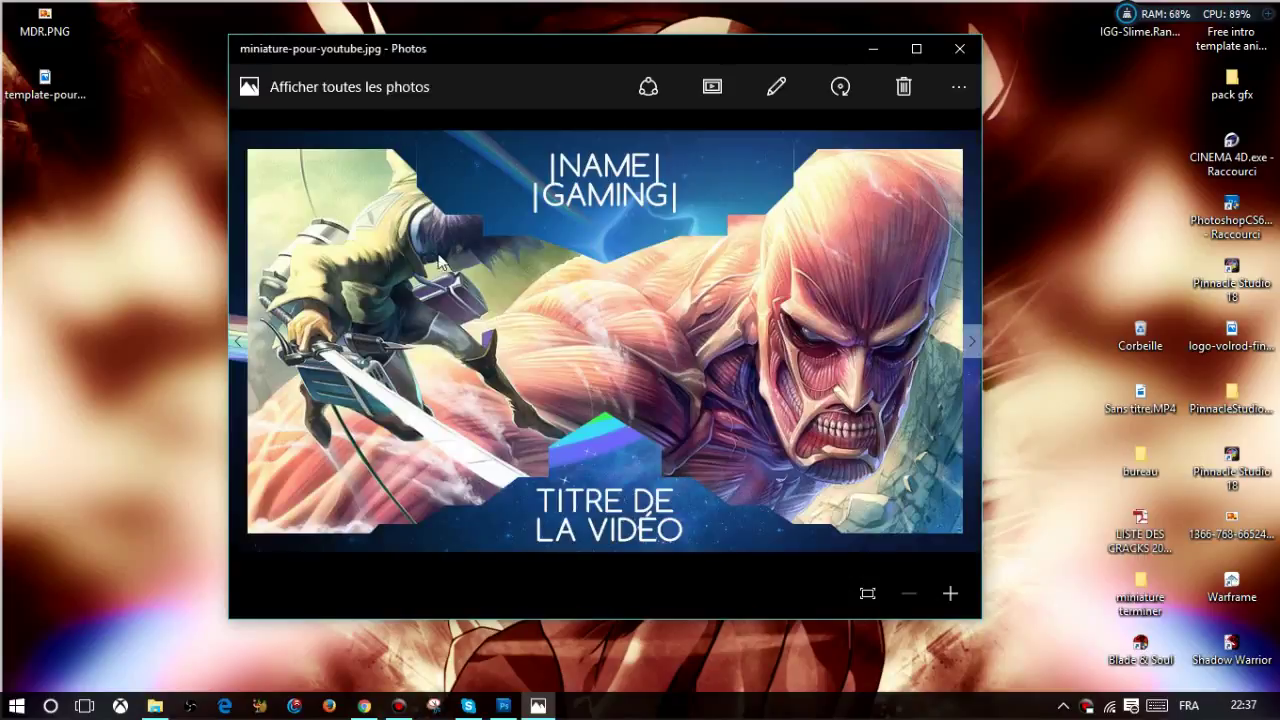
drag(655, 48, 868, 31)
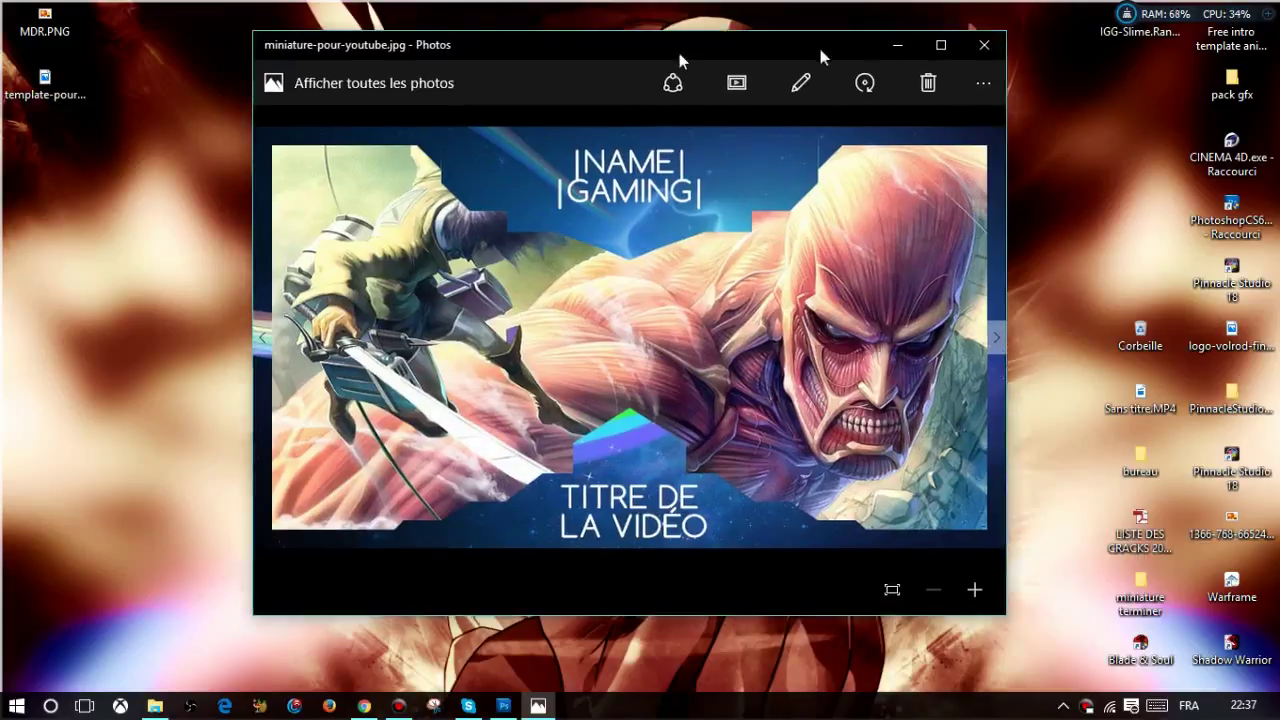
click(397, 288)
double_click(405, 283)
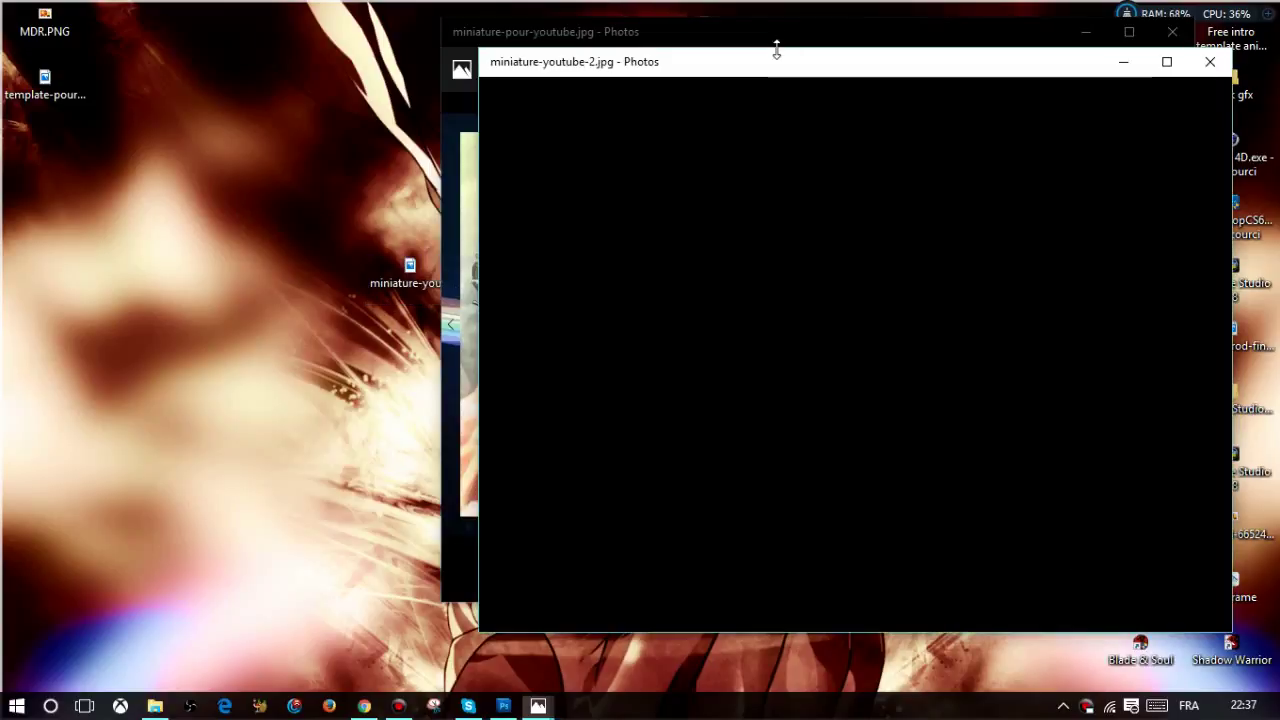
drag(782, 67, 263, 50)
click(820, 64)
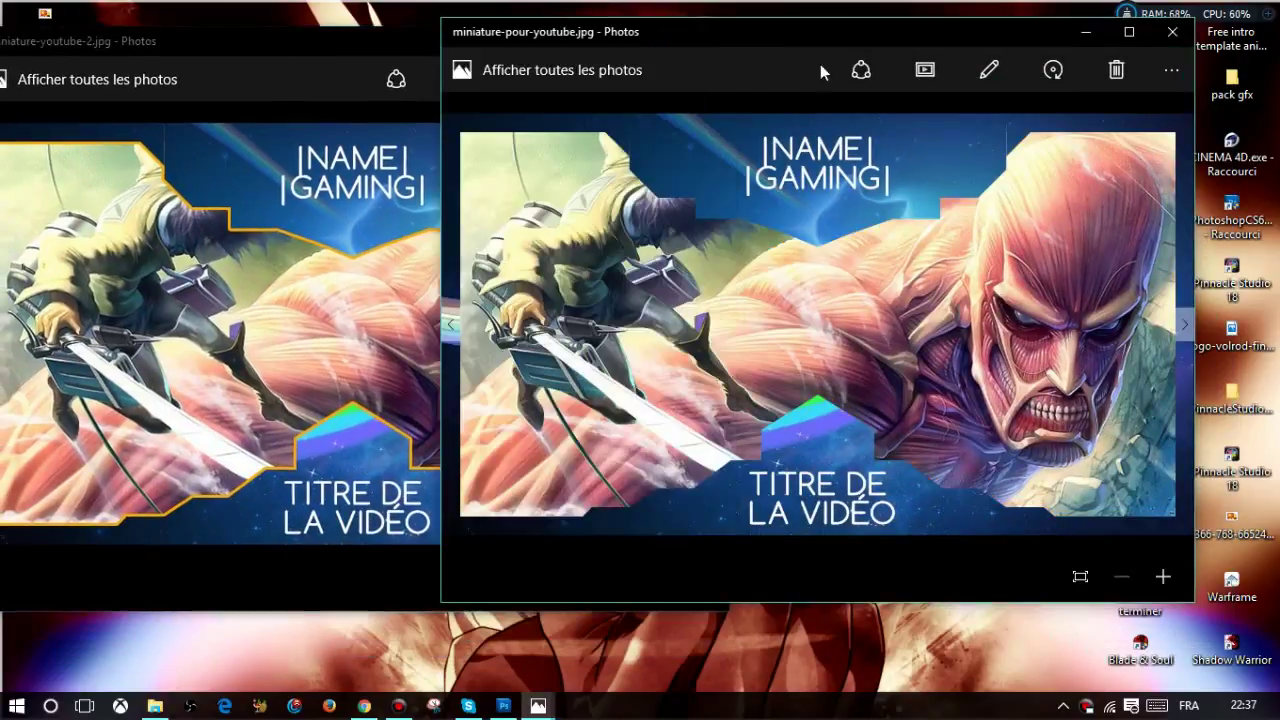
mouse_move(827, 38)
mouse_down()
mouse_move(1041, 46)
mouse_move(931, 46)
mouse_up()
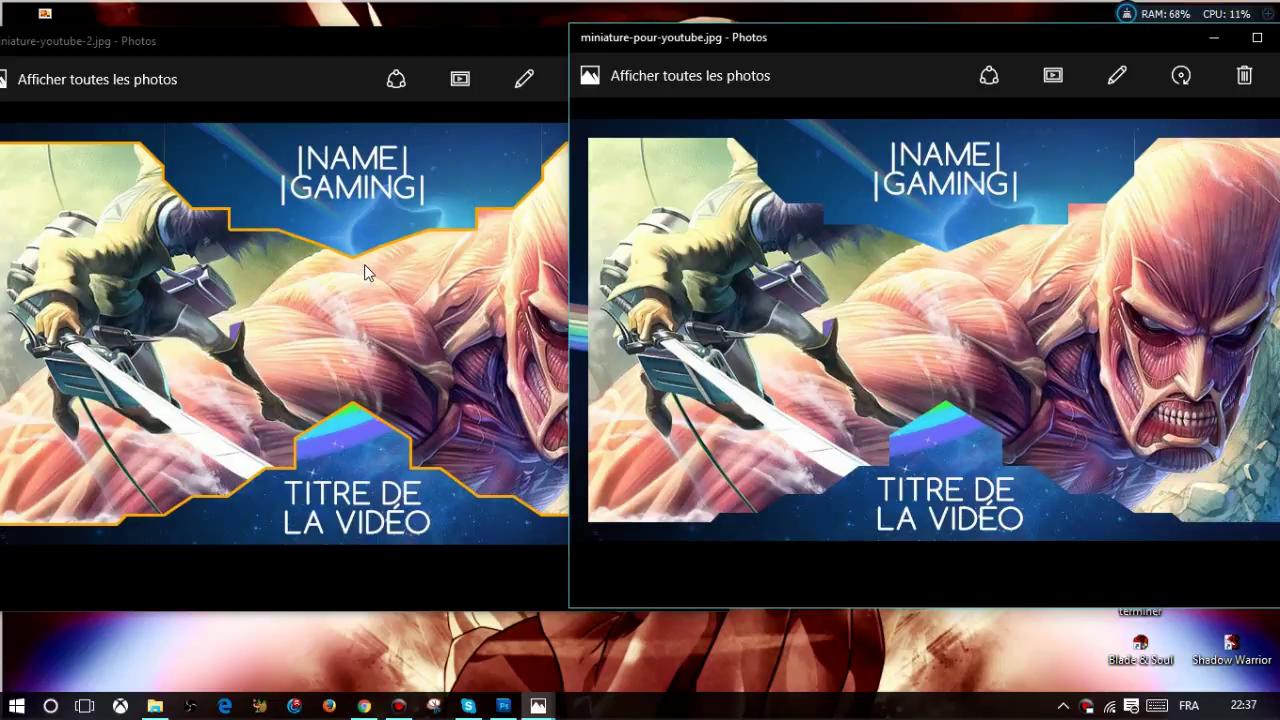
drag(104, 64, 446, 32)
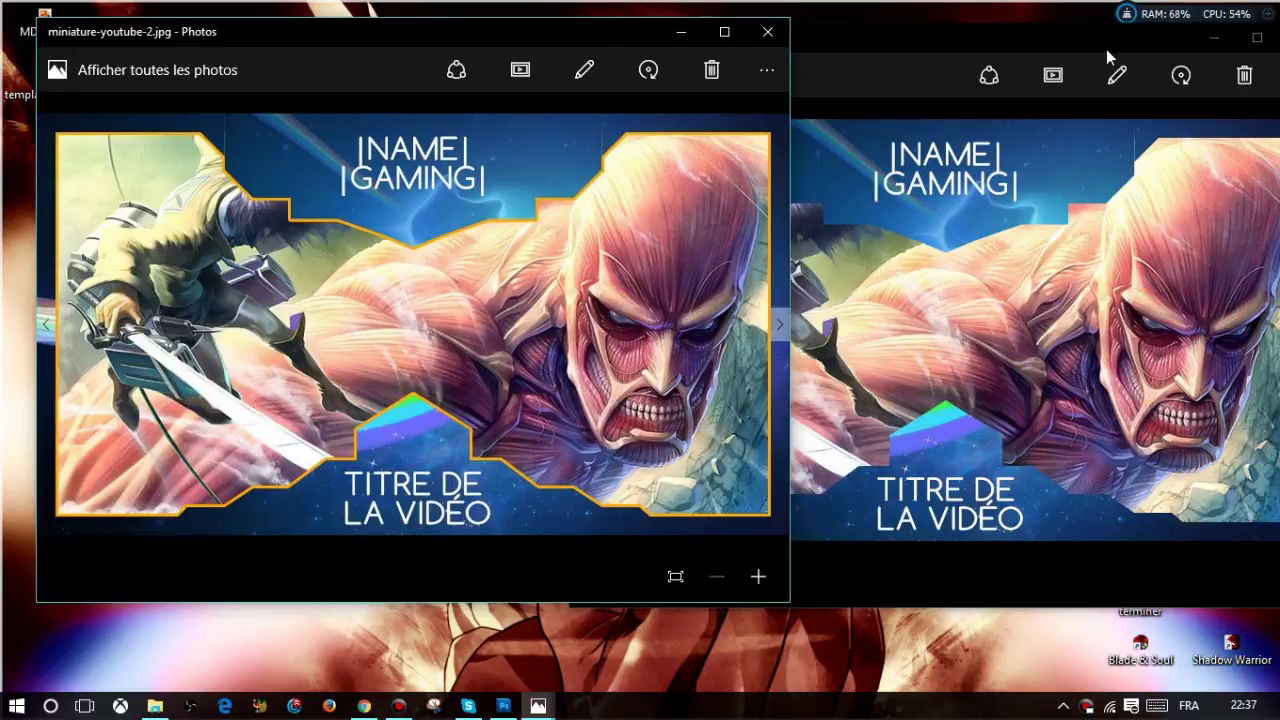
click(1102, 36)
drag(1102, 36, 859, 41)
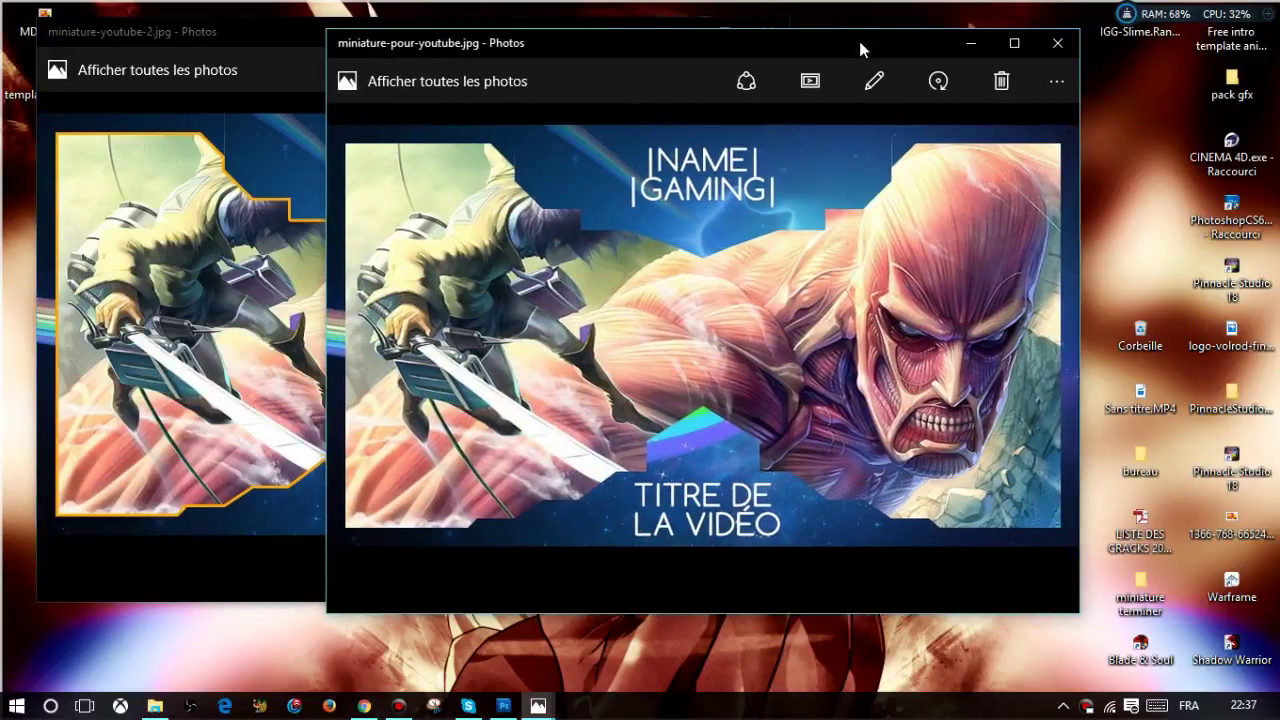
Close both previews and stack both JPG files in the desktop's top-left column.
click(1055, 44)
click(767, 31)
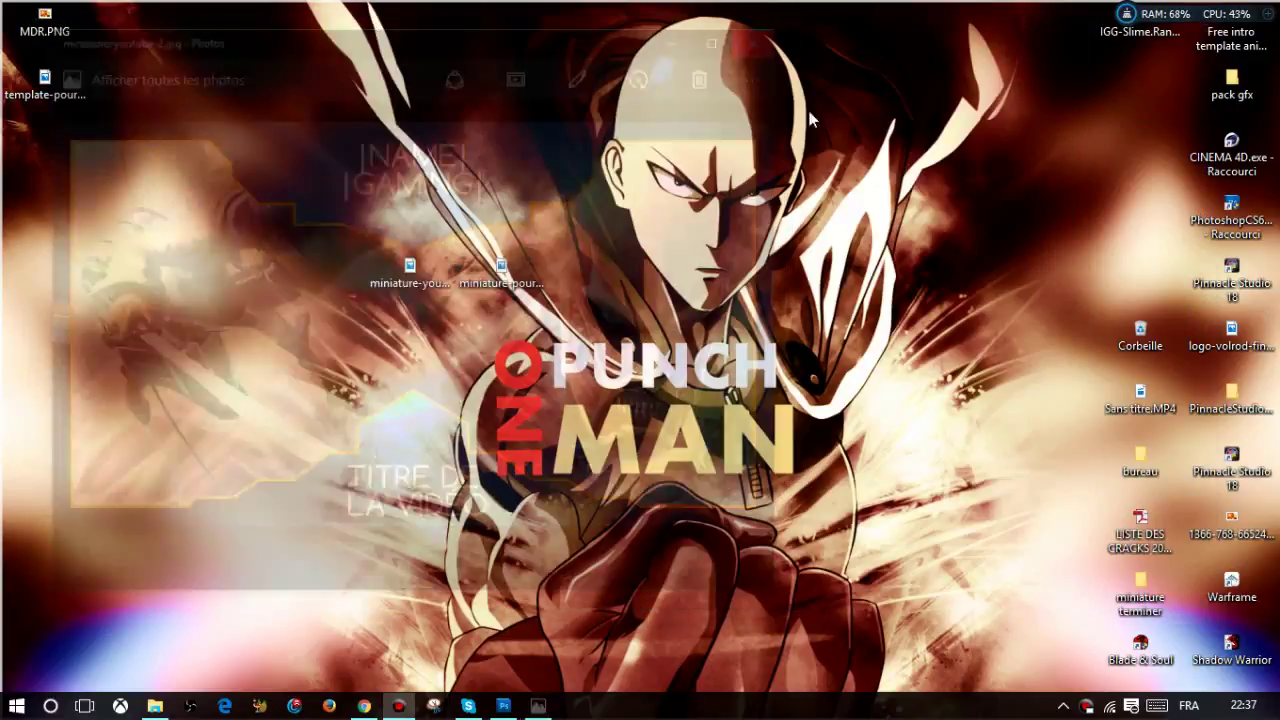
drag(645, 240, 300, 308)
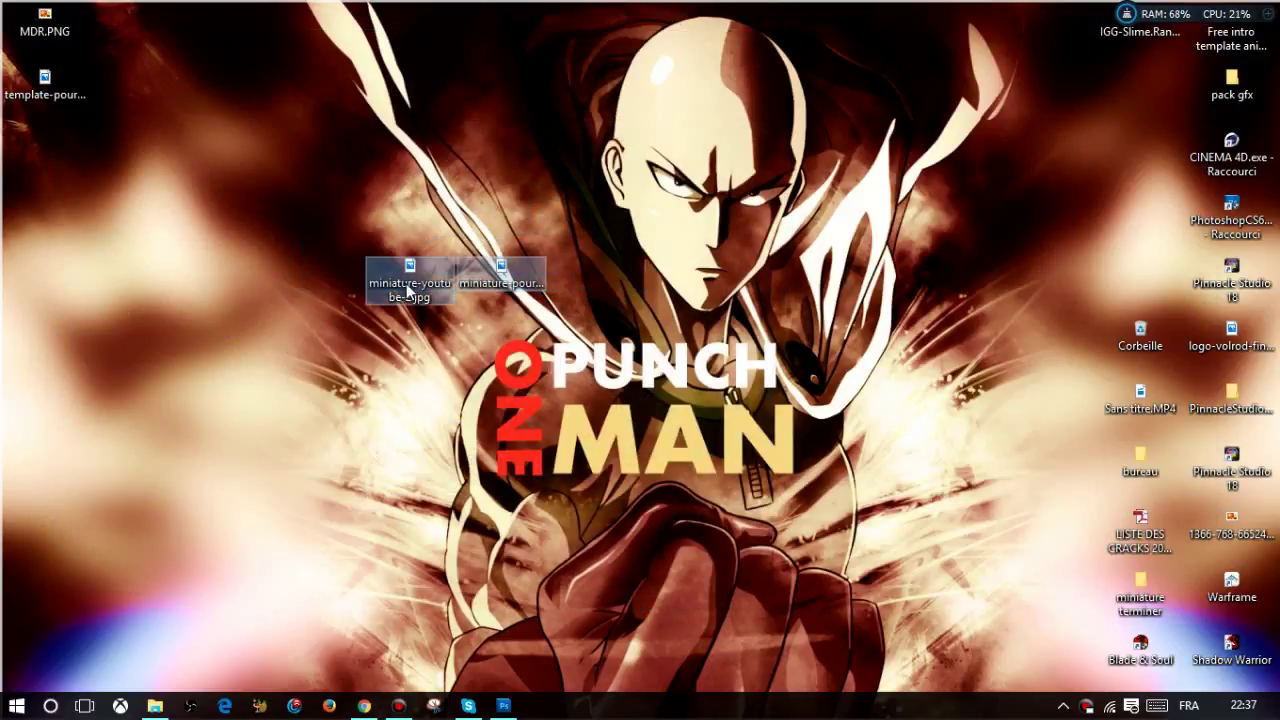
mouse_move(501, 268)
mouse_down()
mouse_move(136, 150)
mouse_move(103, 233)
mouse_up()
click(130, 160)
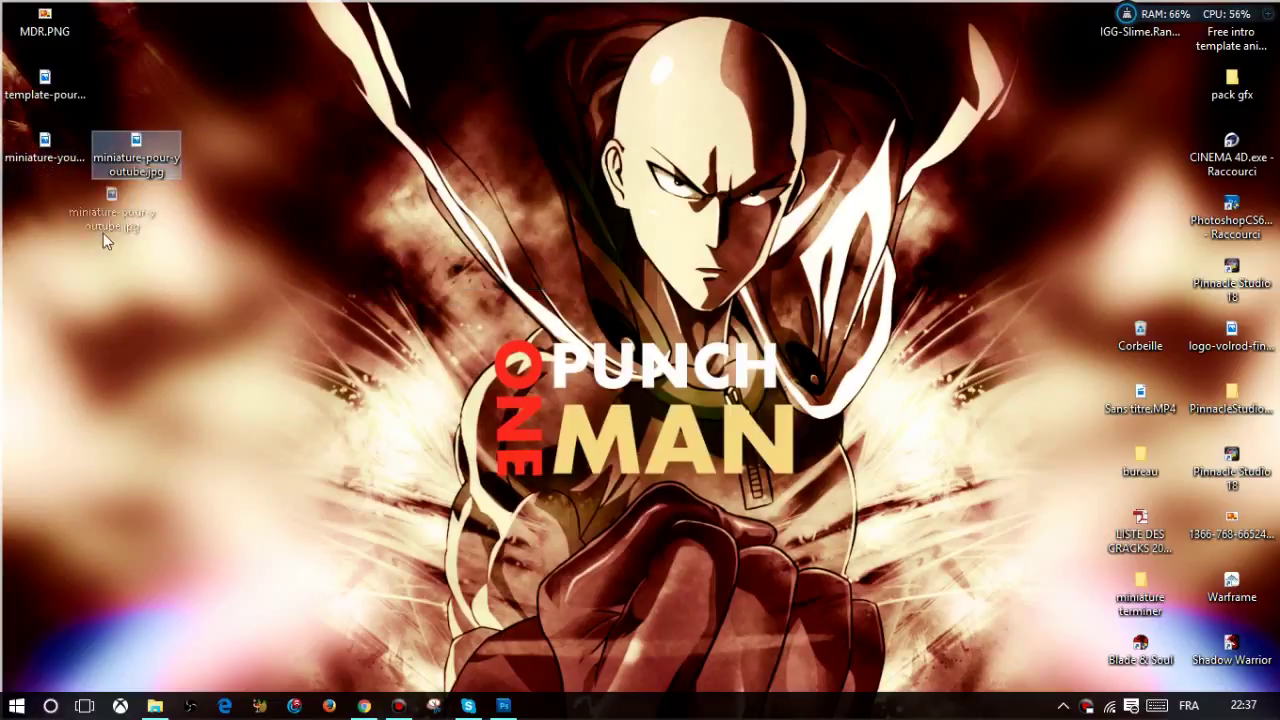
drag(92, 186, 90, 195)
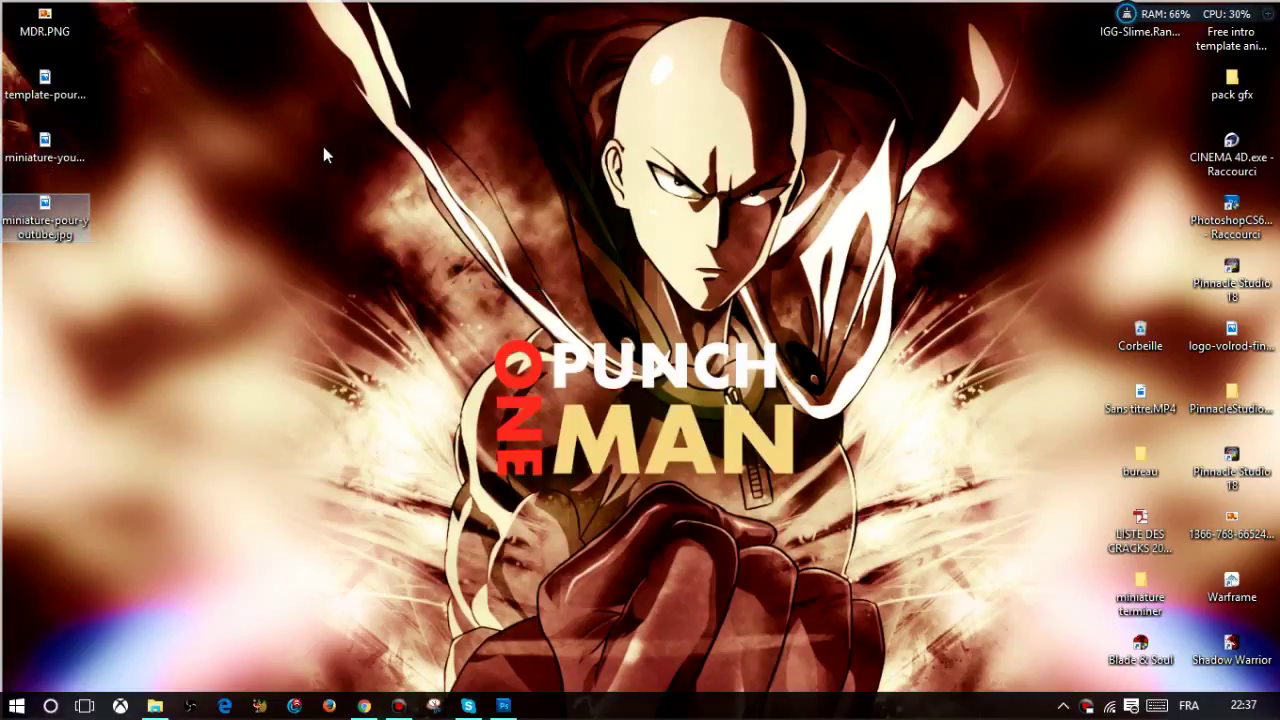